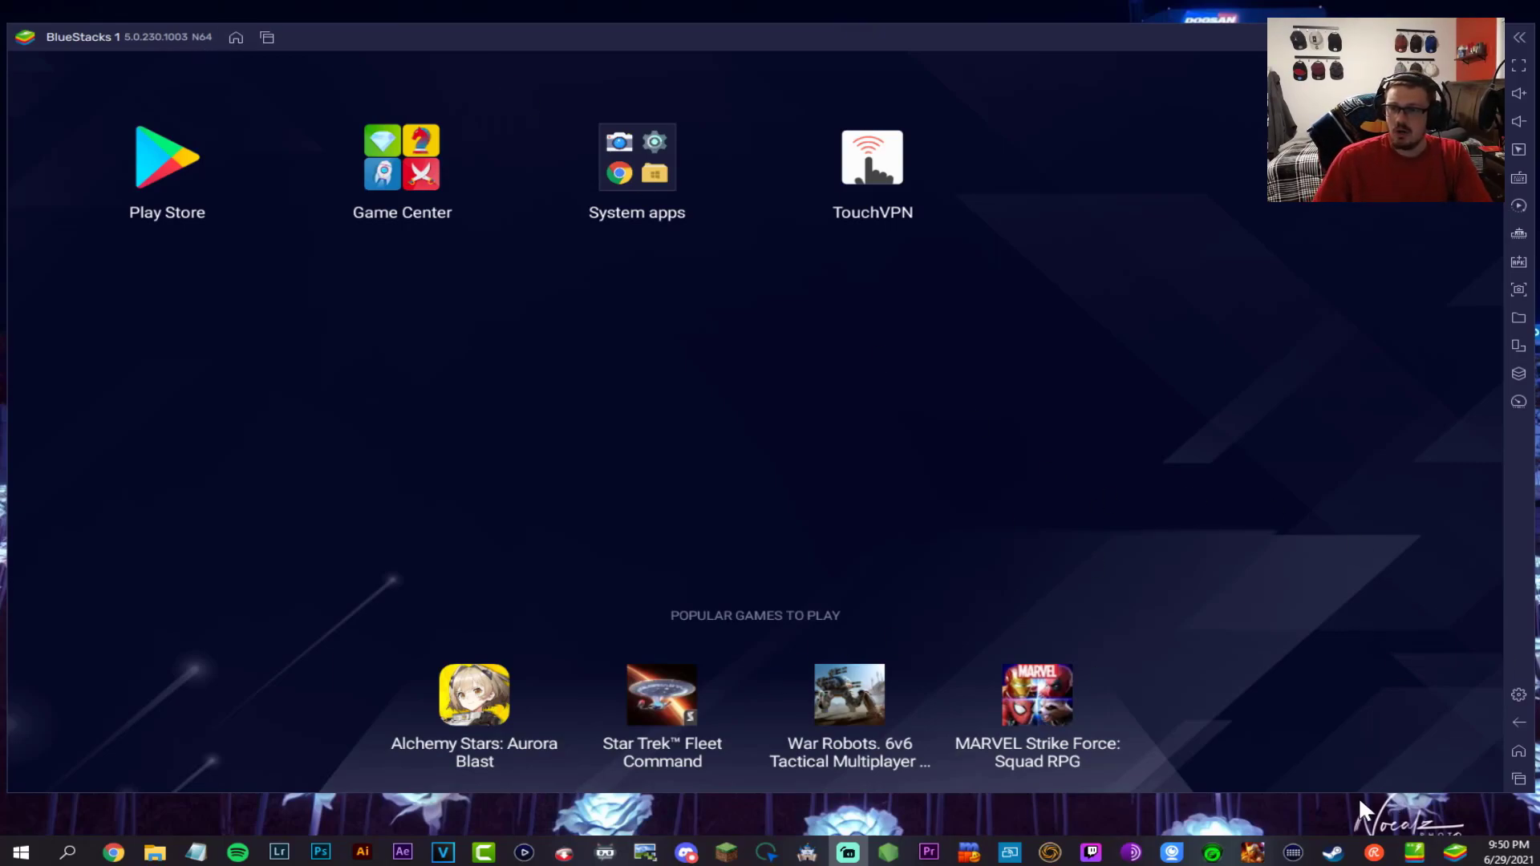
- Enable the FPS display during gameplay in the emulator's performance settings and save the change
{"action": "left_click", "coordinate": [1521, 705]}
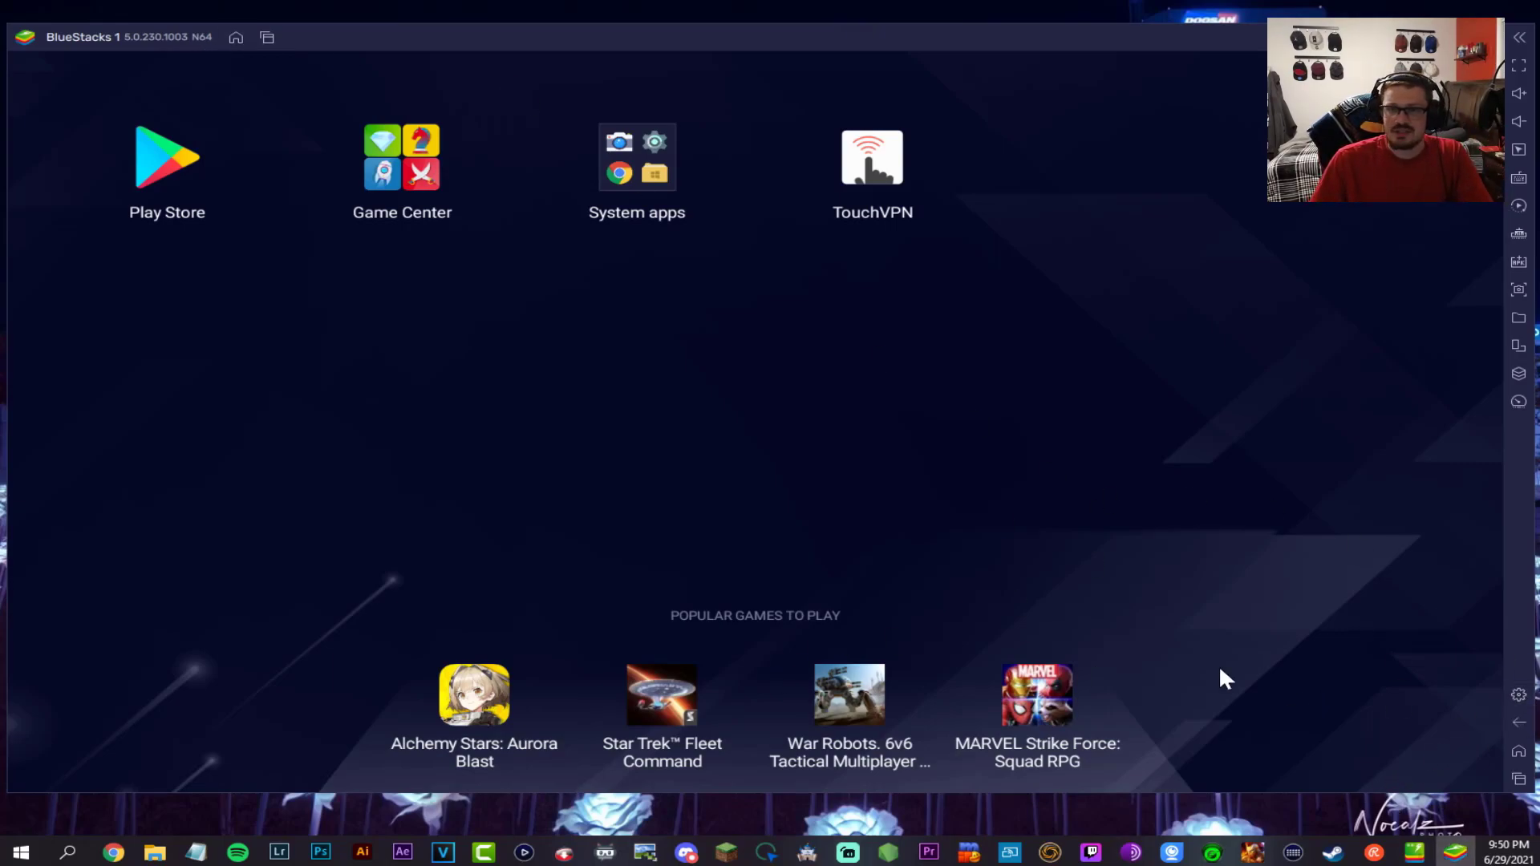
{"action": "left_click", "coordinate": [1521, 698]}
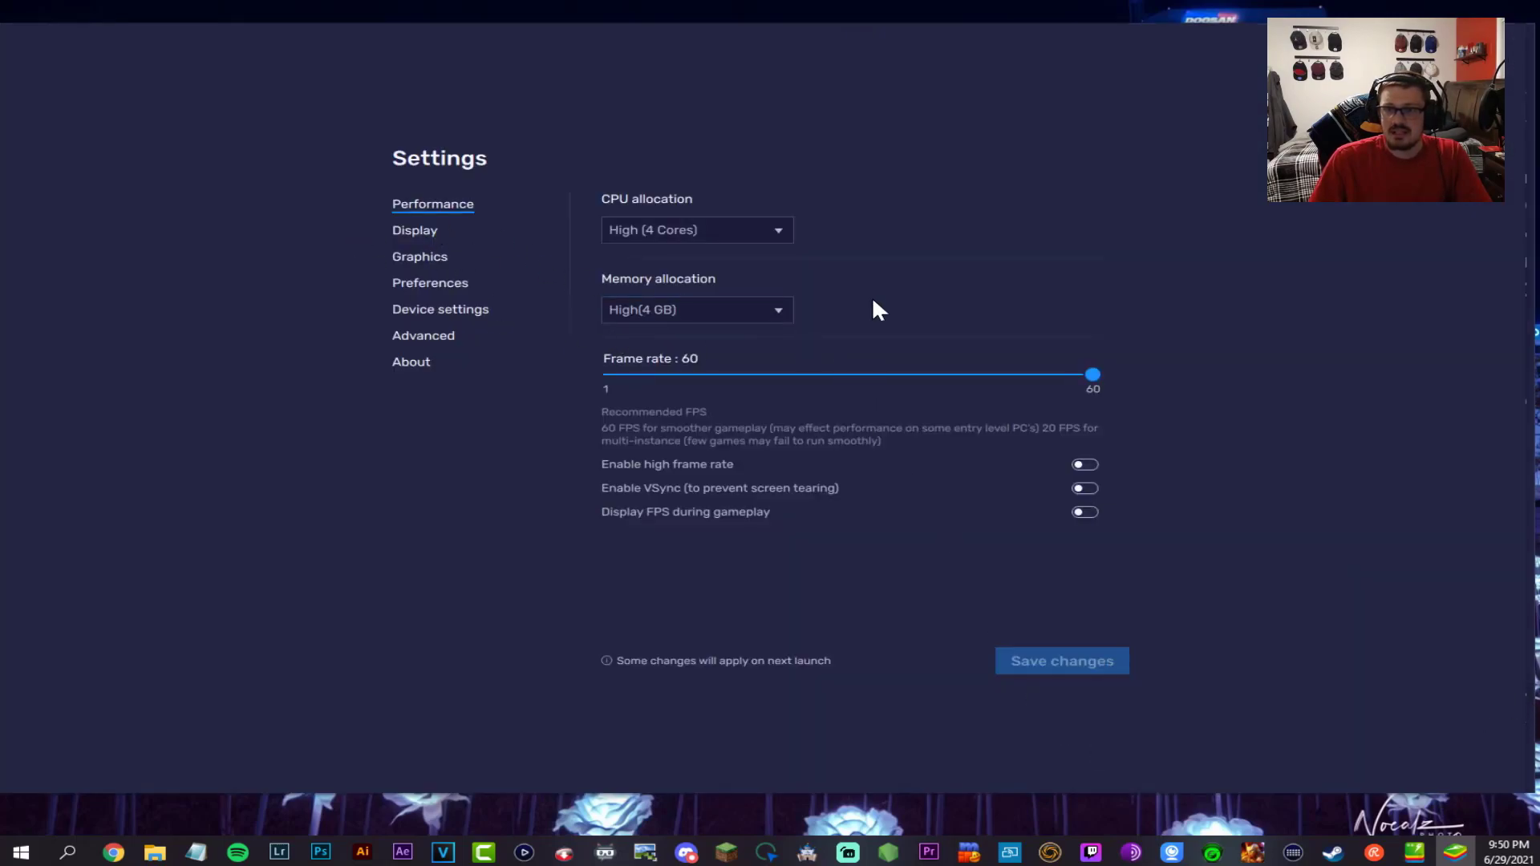
{"action": "left_click", "coordinate": [1085, 512]}
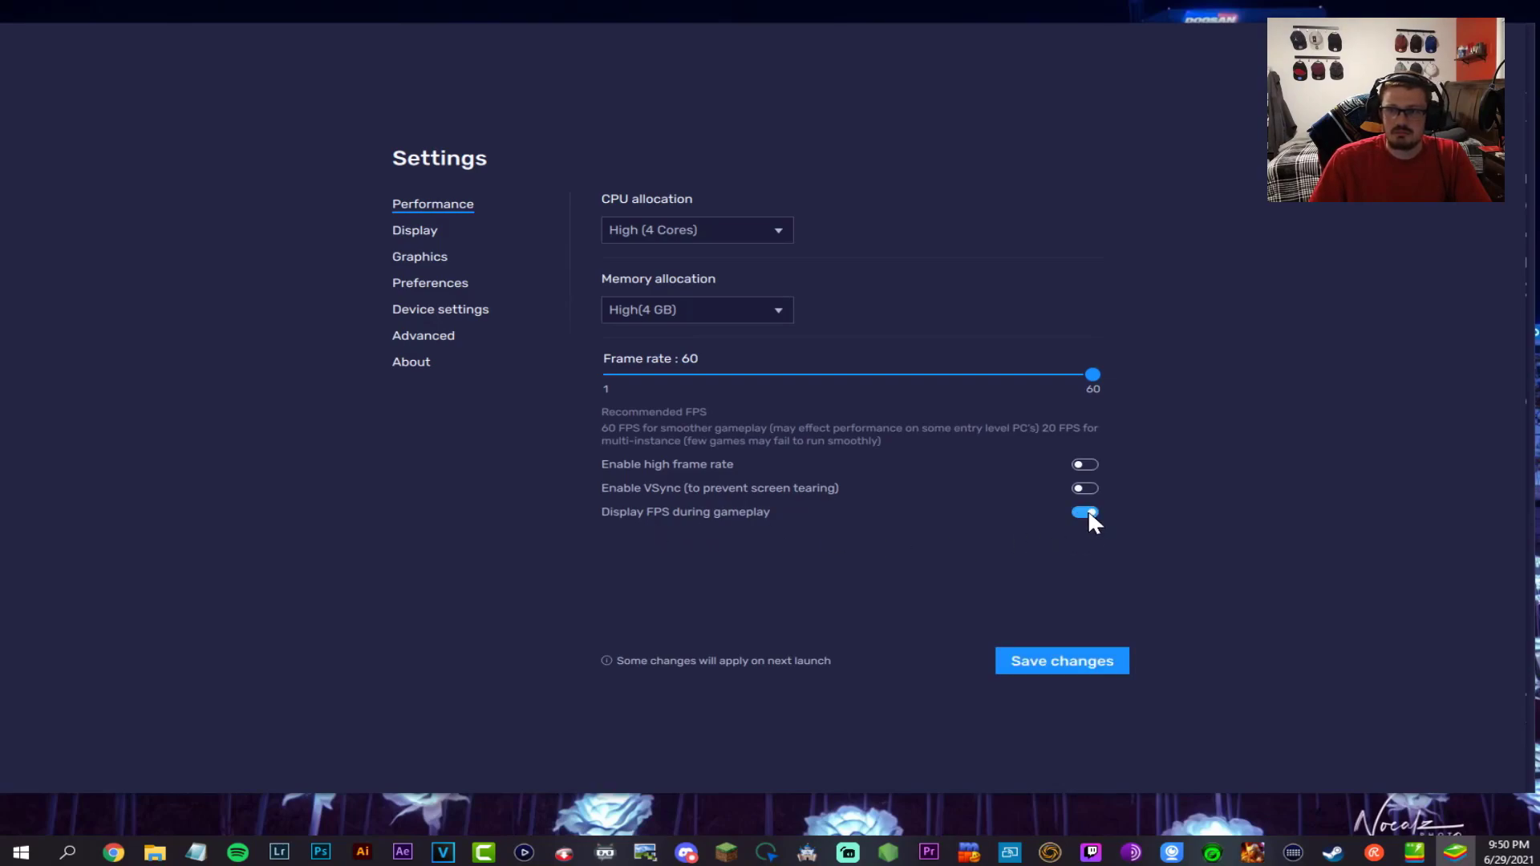
{"action": "left_click", "coordinate": [1044, 652]}
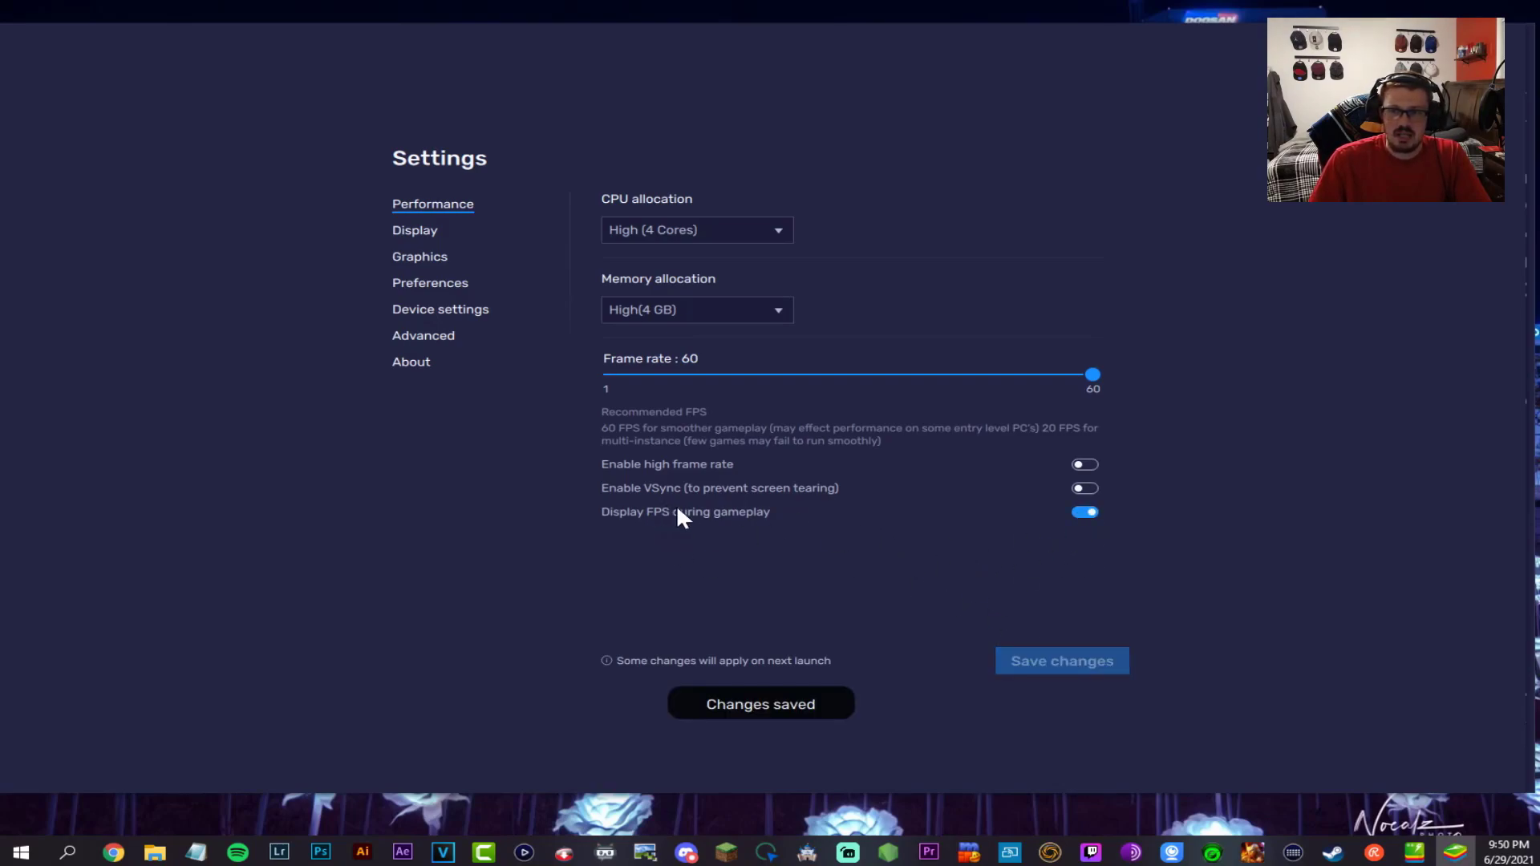
- Check the display settings and select OpenGL as the interface renderer in the graphics settings
{"action": "left_click", "coordinate": [427, 230]}
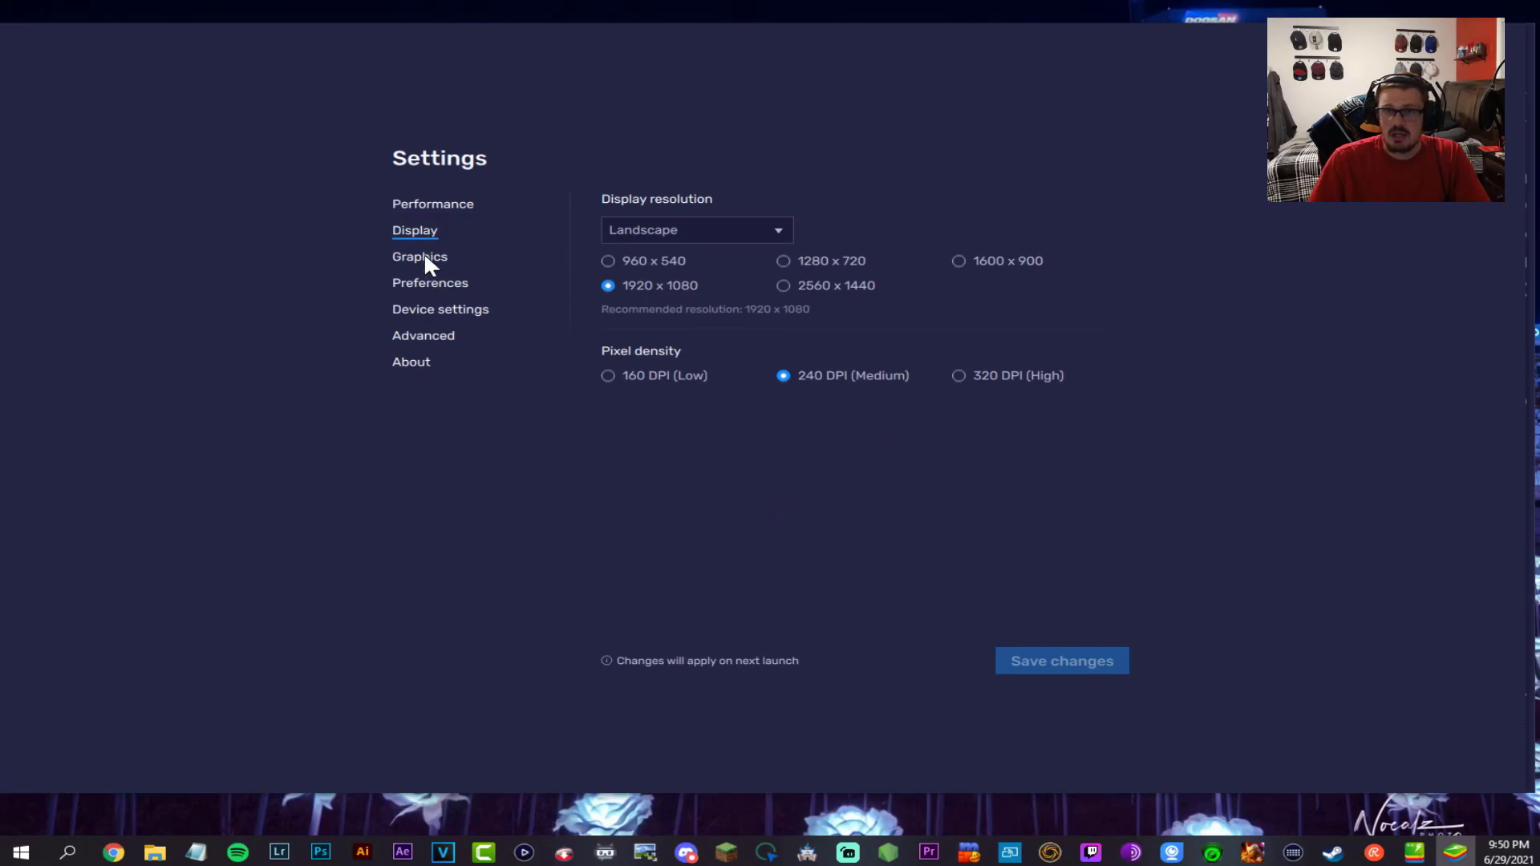
{"action": "left_click", "coordinate": [420, 254]}
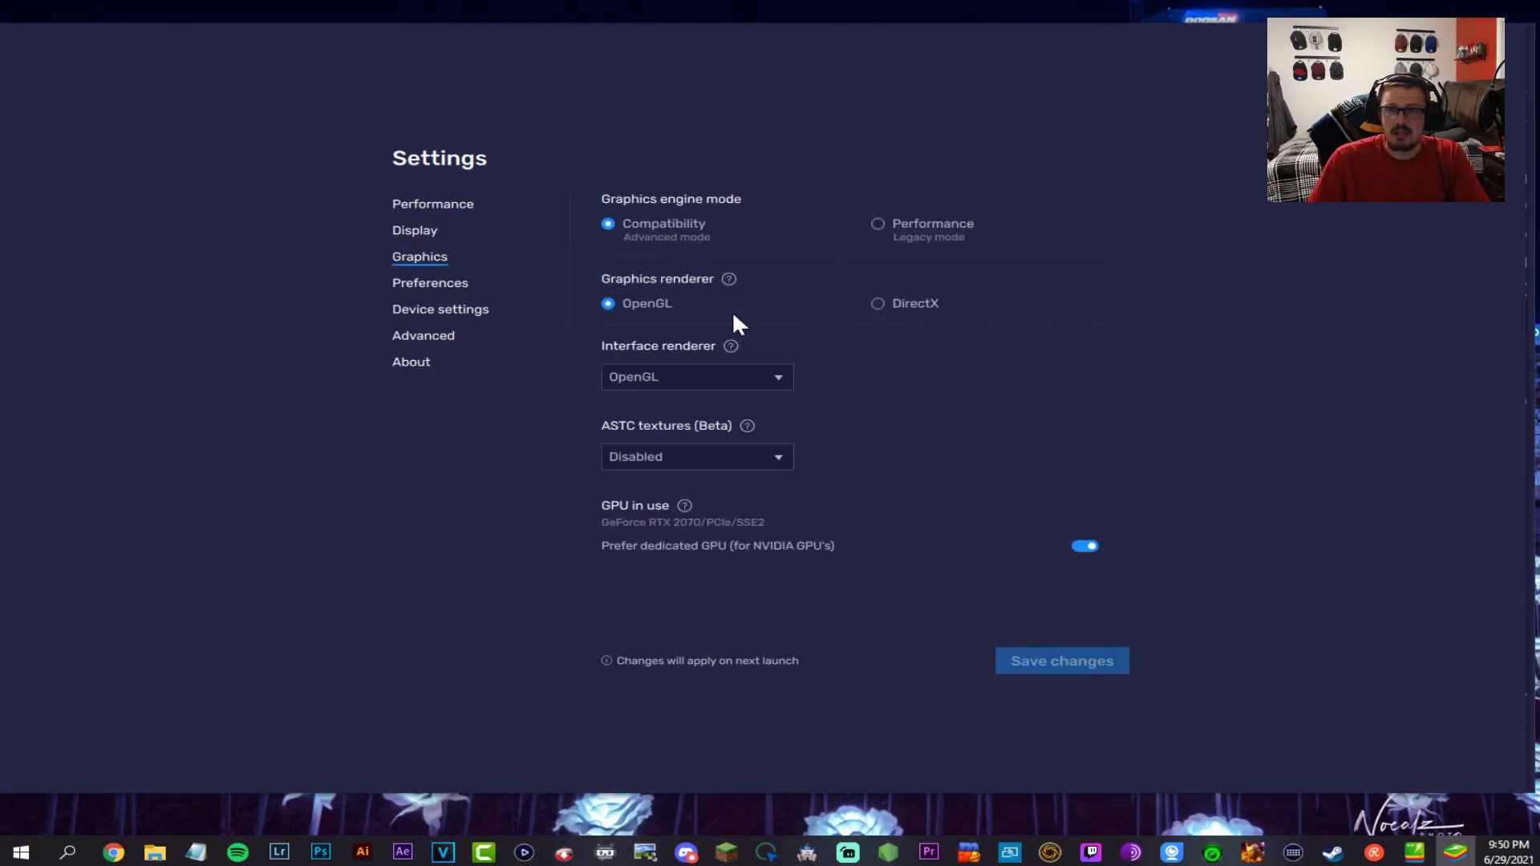
{"action": "left_click", "coordinate": [773, 371]}
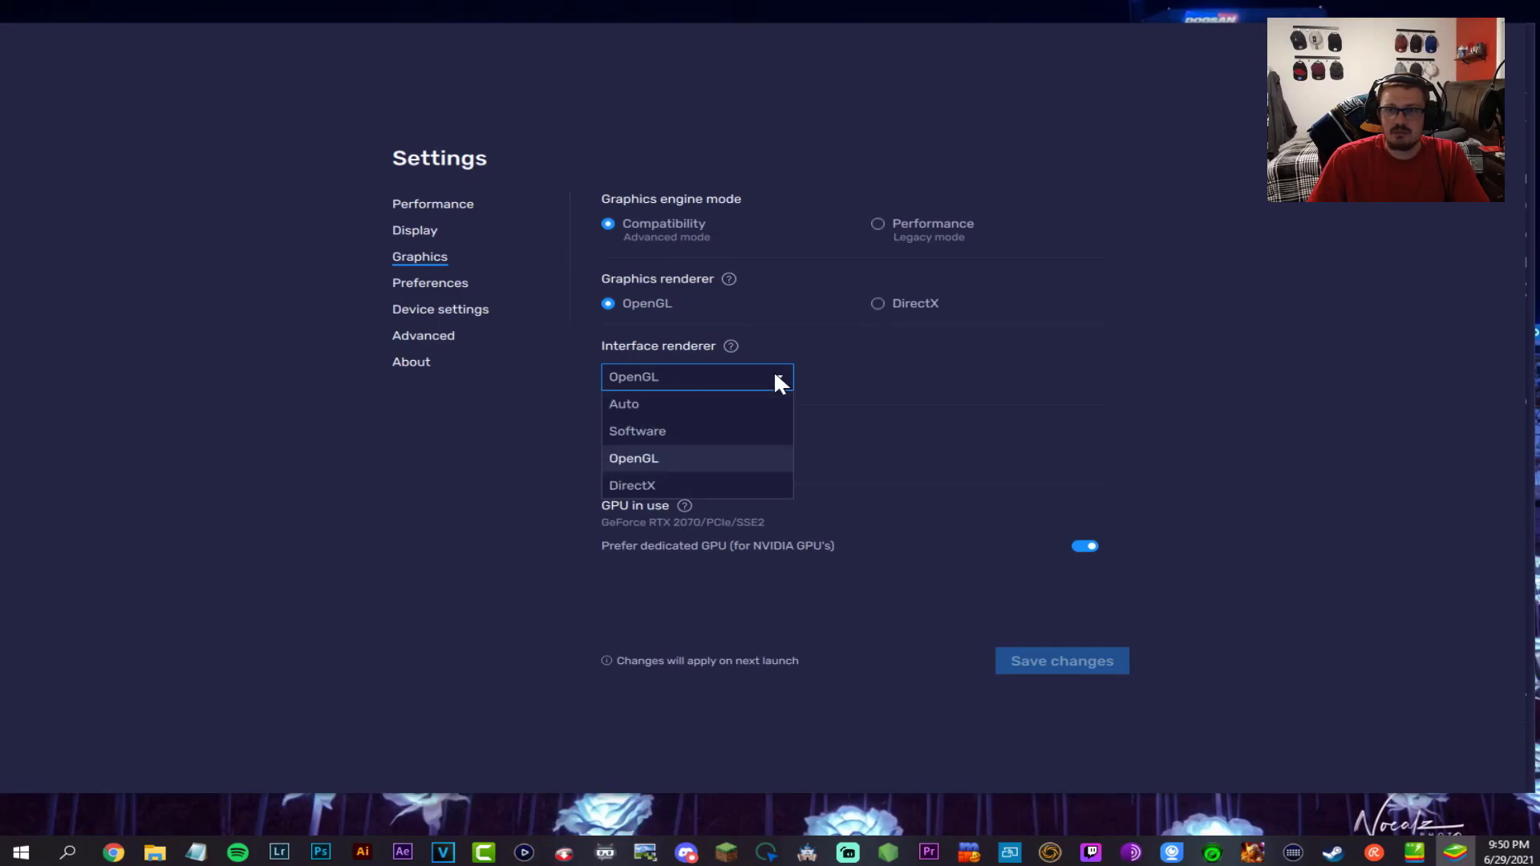
{"action": "left_click", "coordinate": [687, 451]}
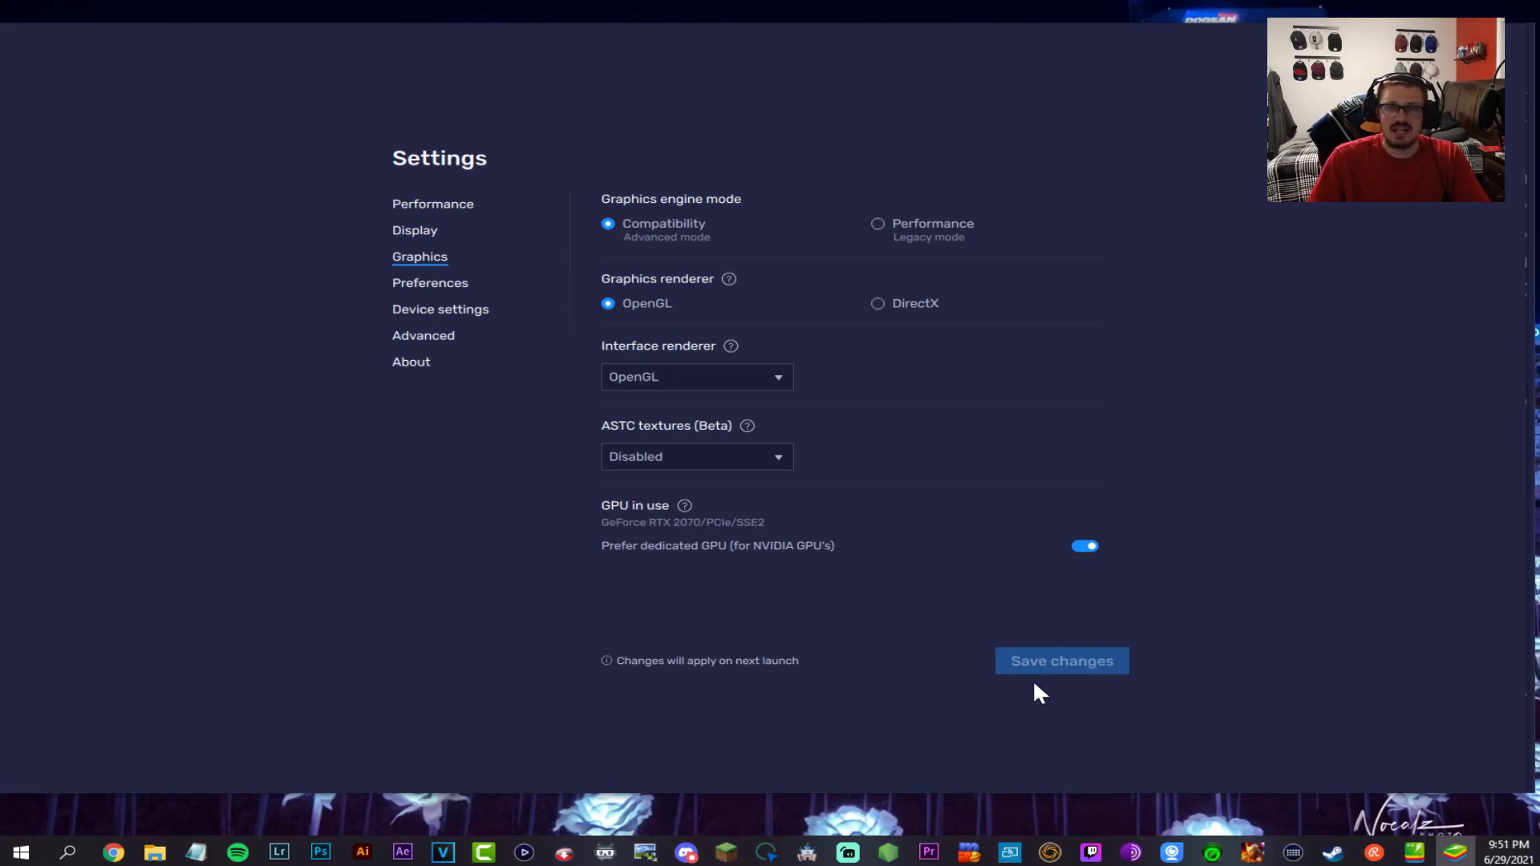
- Review the preferences and the available device profiles, then close the settings without changing them
{"action": "left_click", "coordinate": [416, 284]}
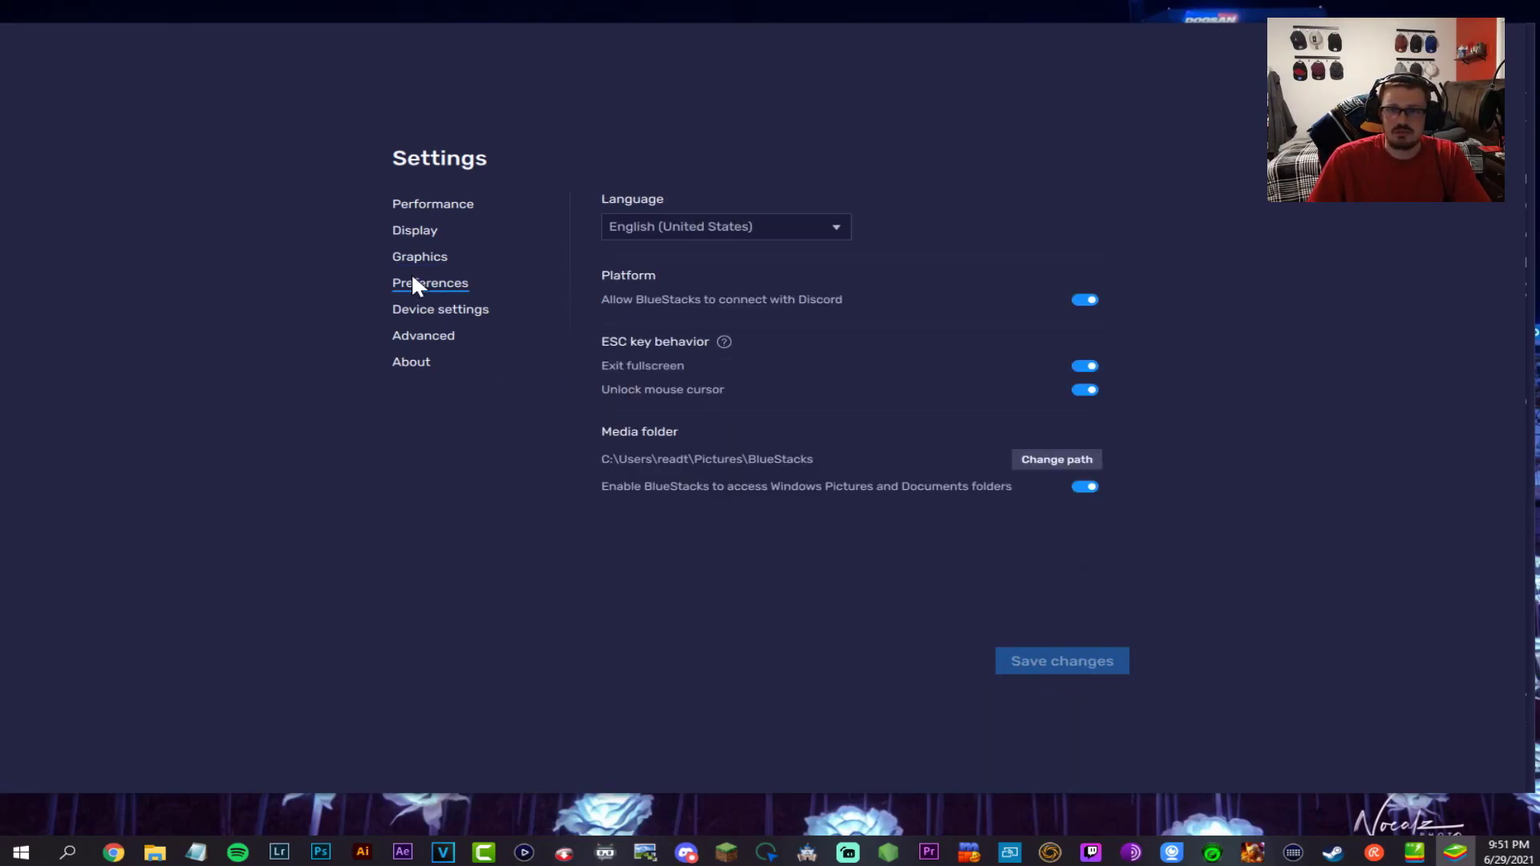
{"action": "left_click", "coordinate": [437, 309]}
{"action": "left_click", "coordinate": [753, 229]}
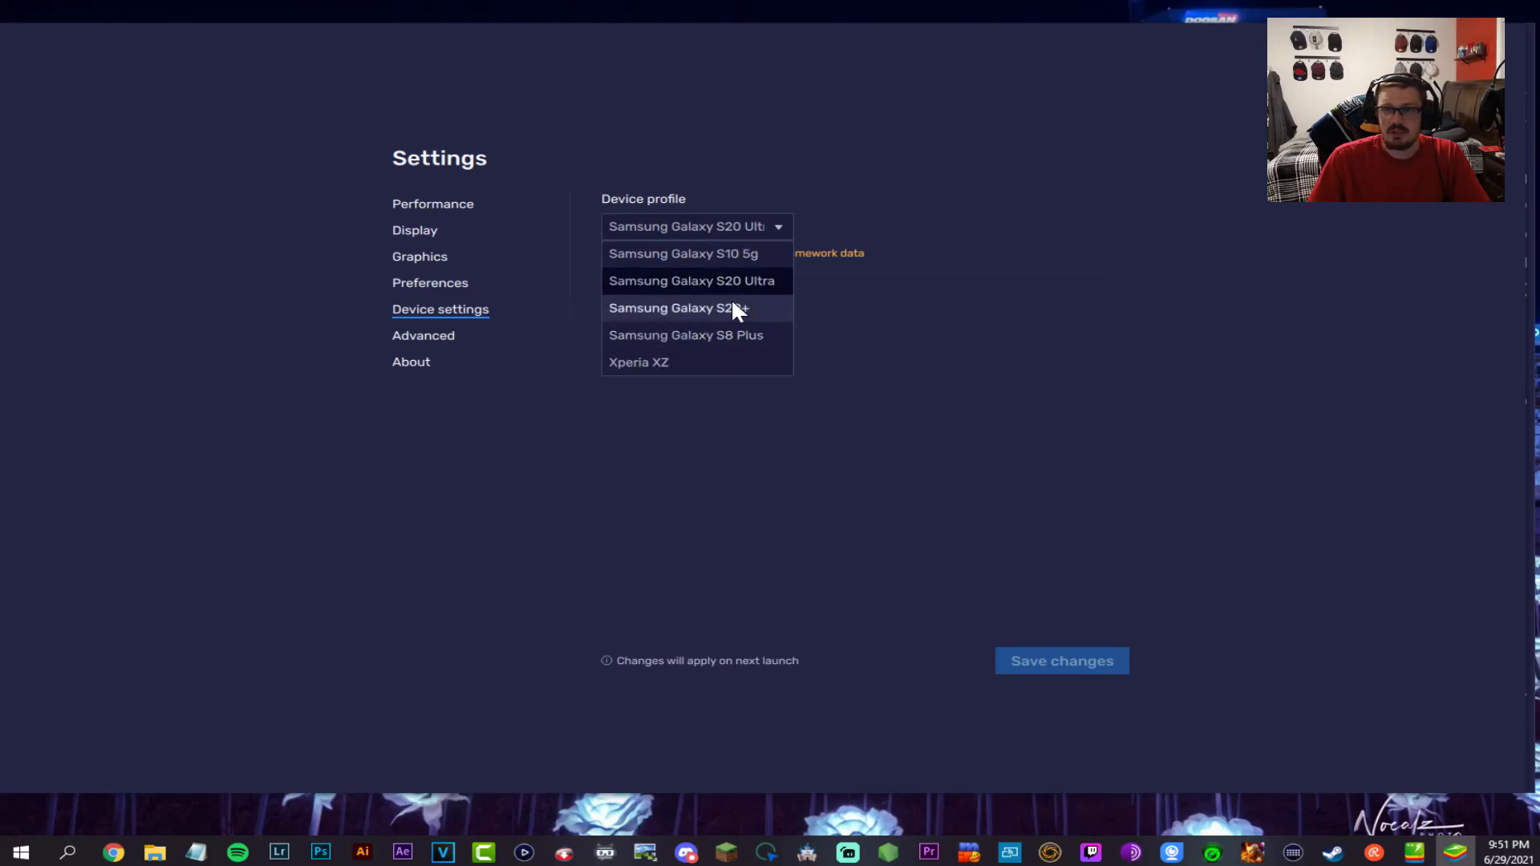
{"action": "scroll", "coordinate": [736, 290], "scroll_direction": "up", "scroll_amount": 1}
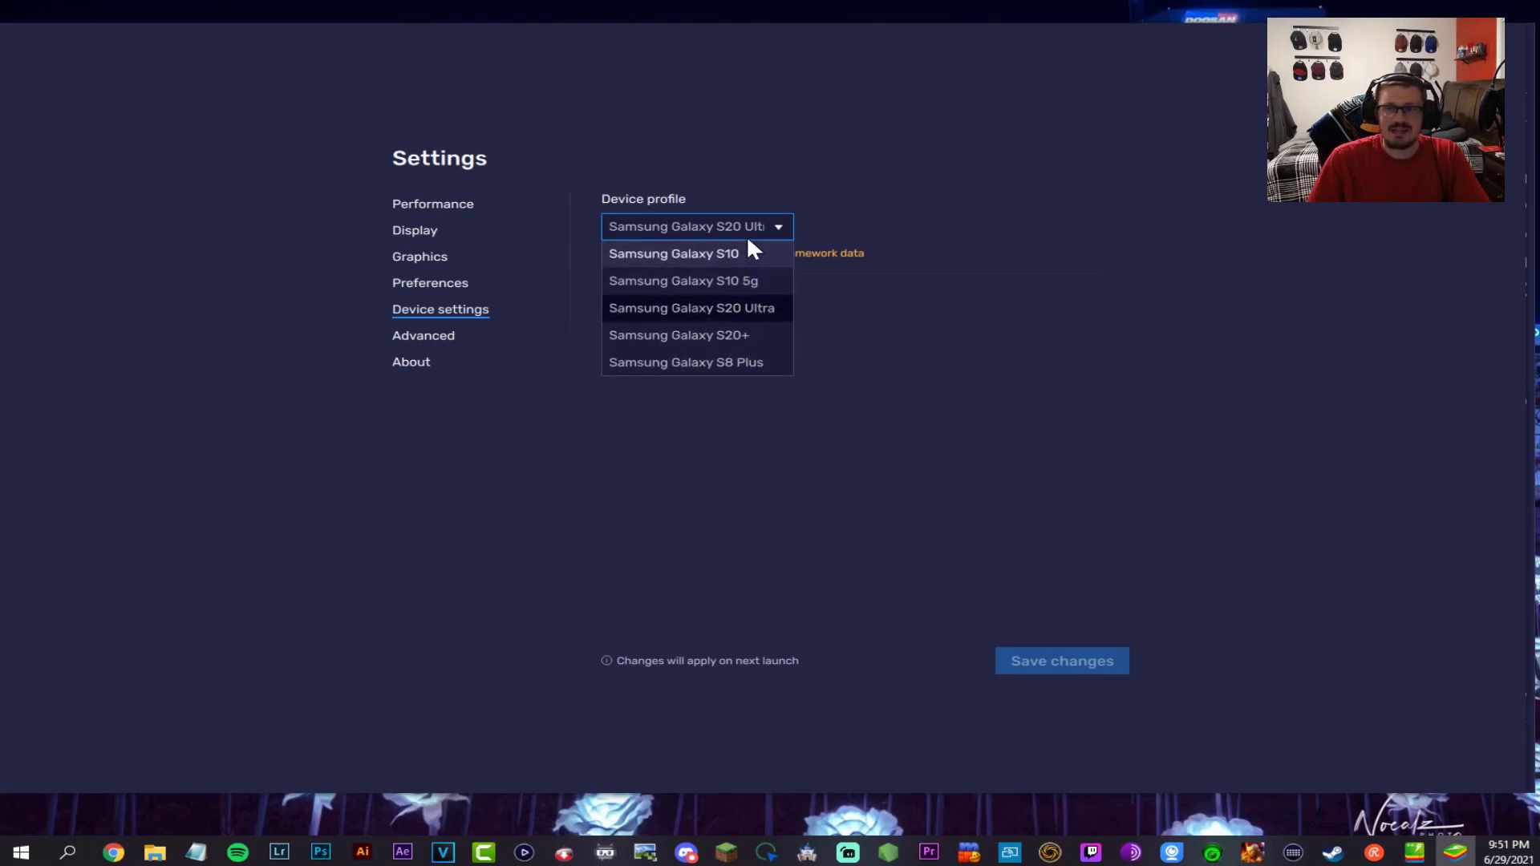
{"action": "scroll", "coordinate": [743, 329], "scroll_direction": "down", "scroll_amount": 1}
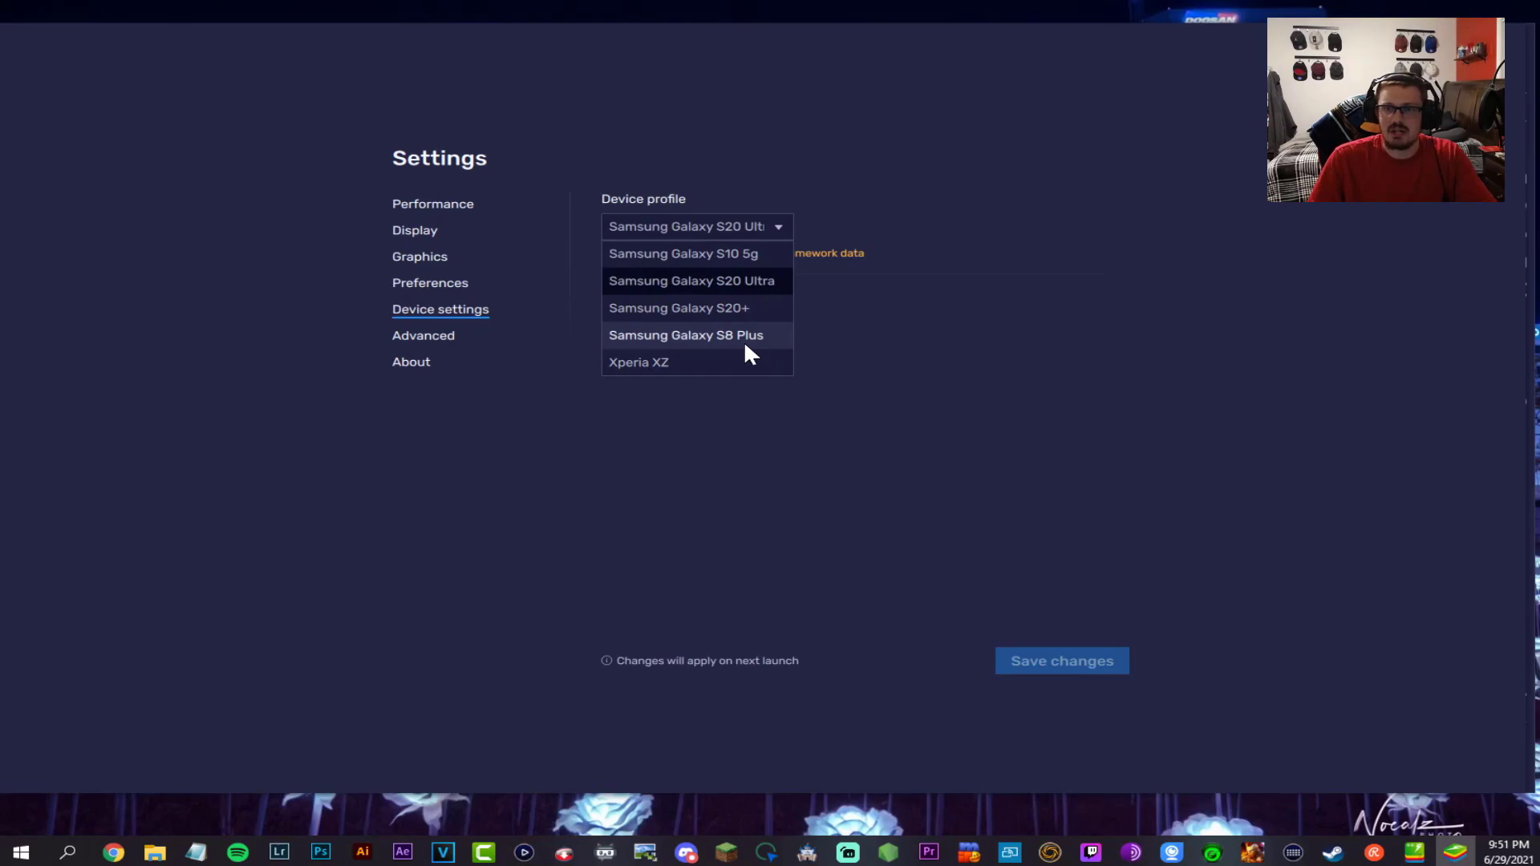
{"action": "left_click", "coordinate": [1145, 320]}
{"action": "key", "text": "Escape"}
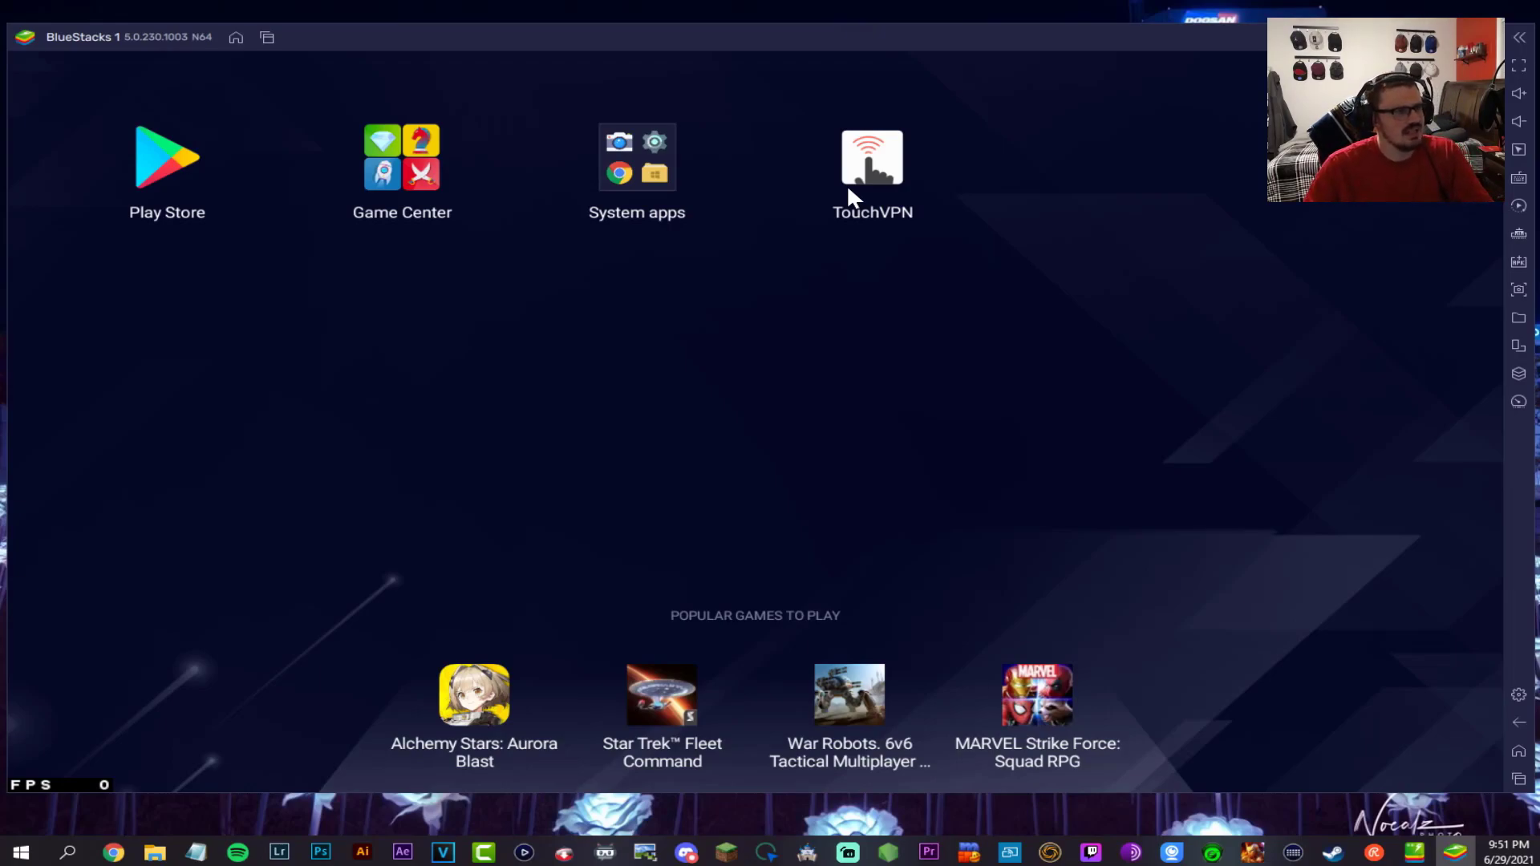
- Open Chrome from the system apps and go to apkpure.com
{"action": "left_click", "coordinate": [675, 164]}
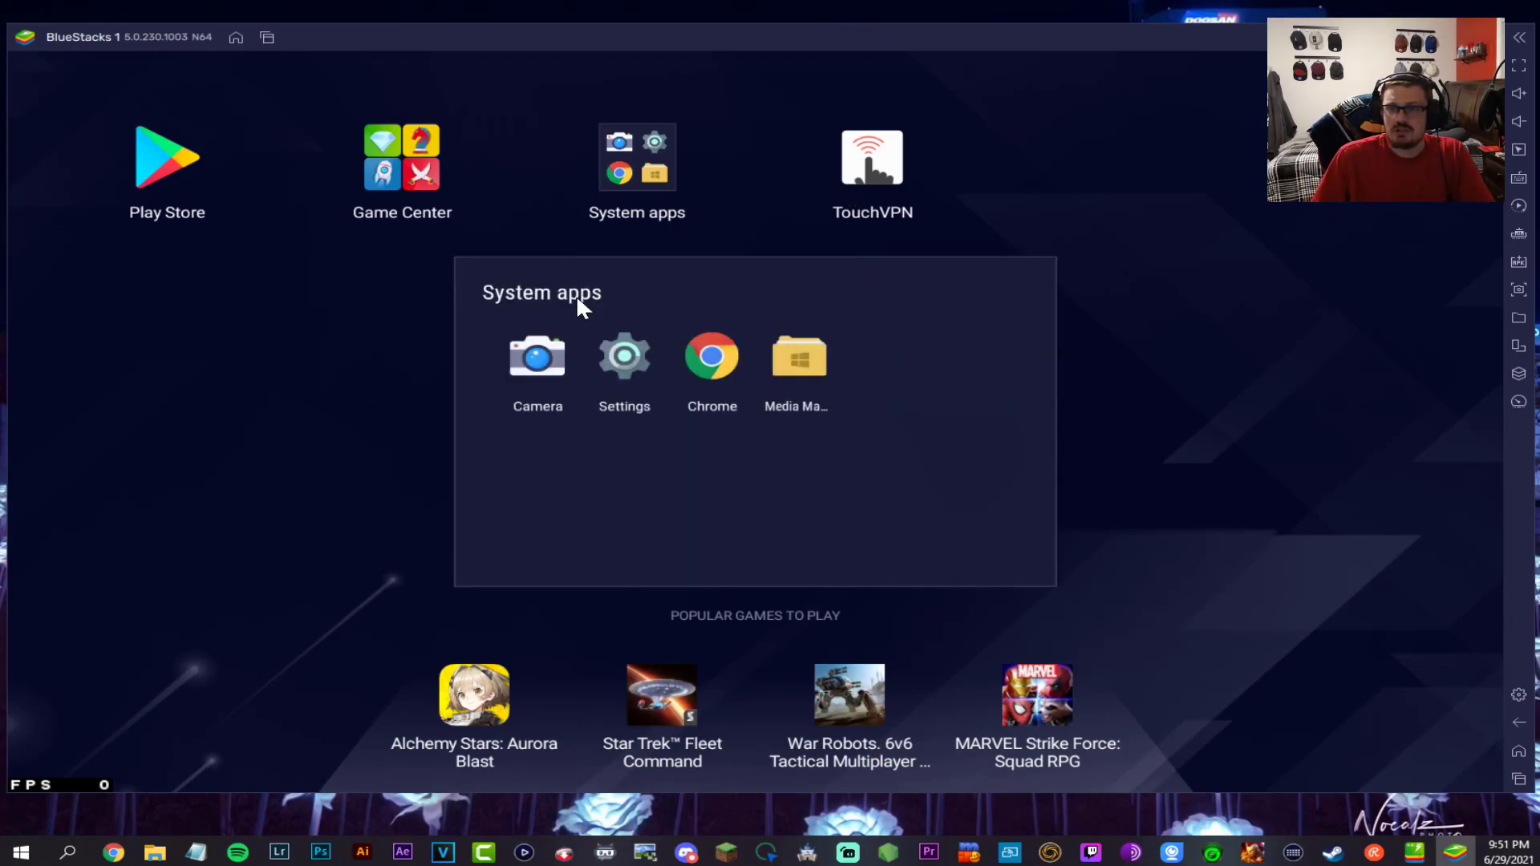
{"action": "left_click", "coordinate": [713, 371]}
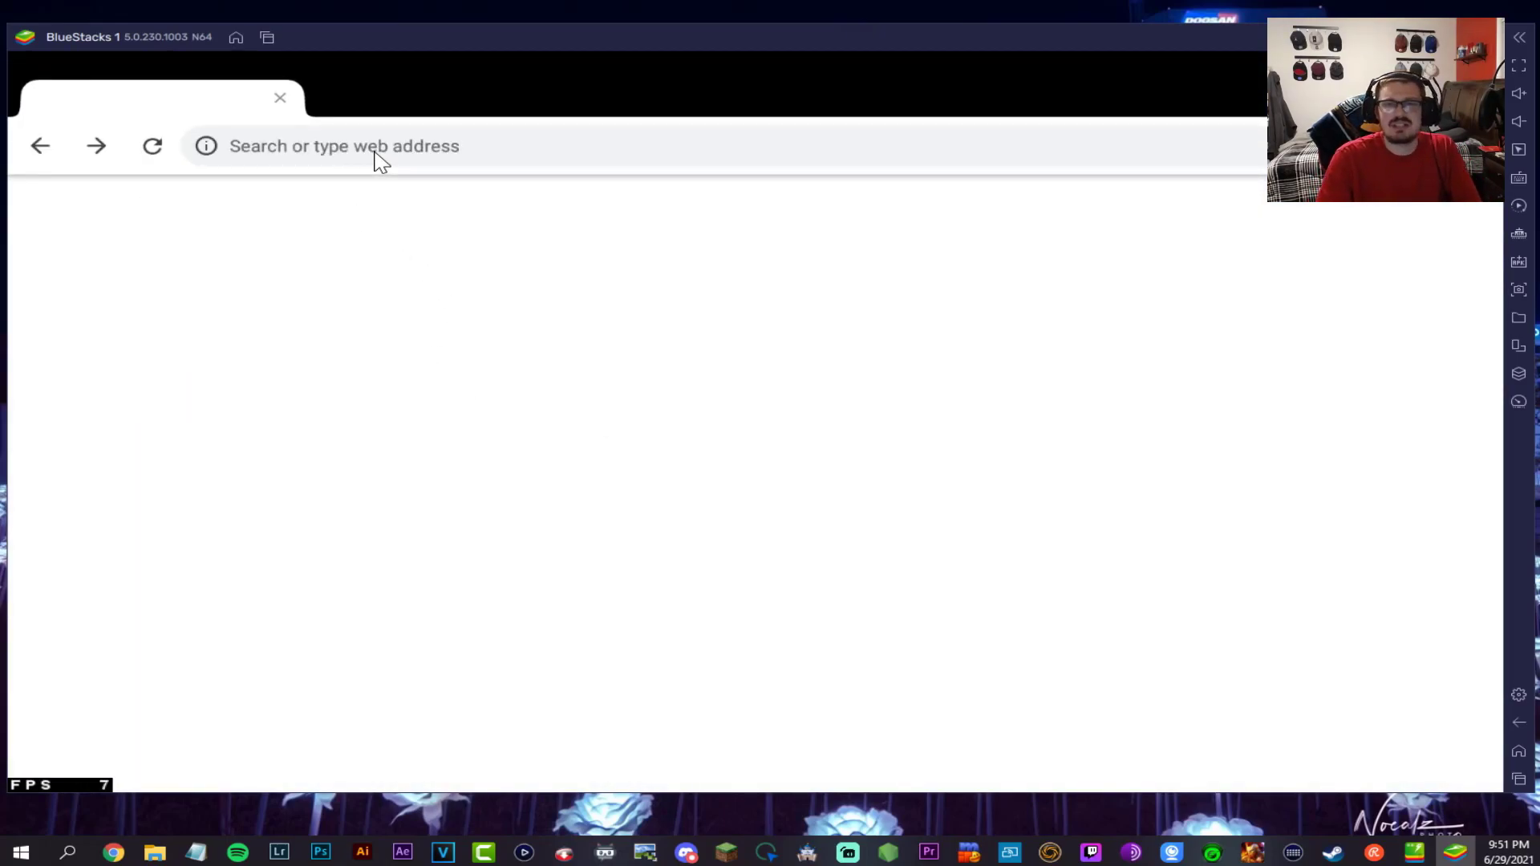
{"action": "left_click", "coordinate": [375, 153]}
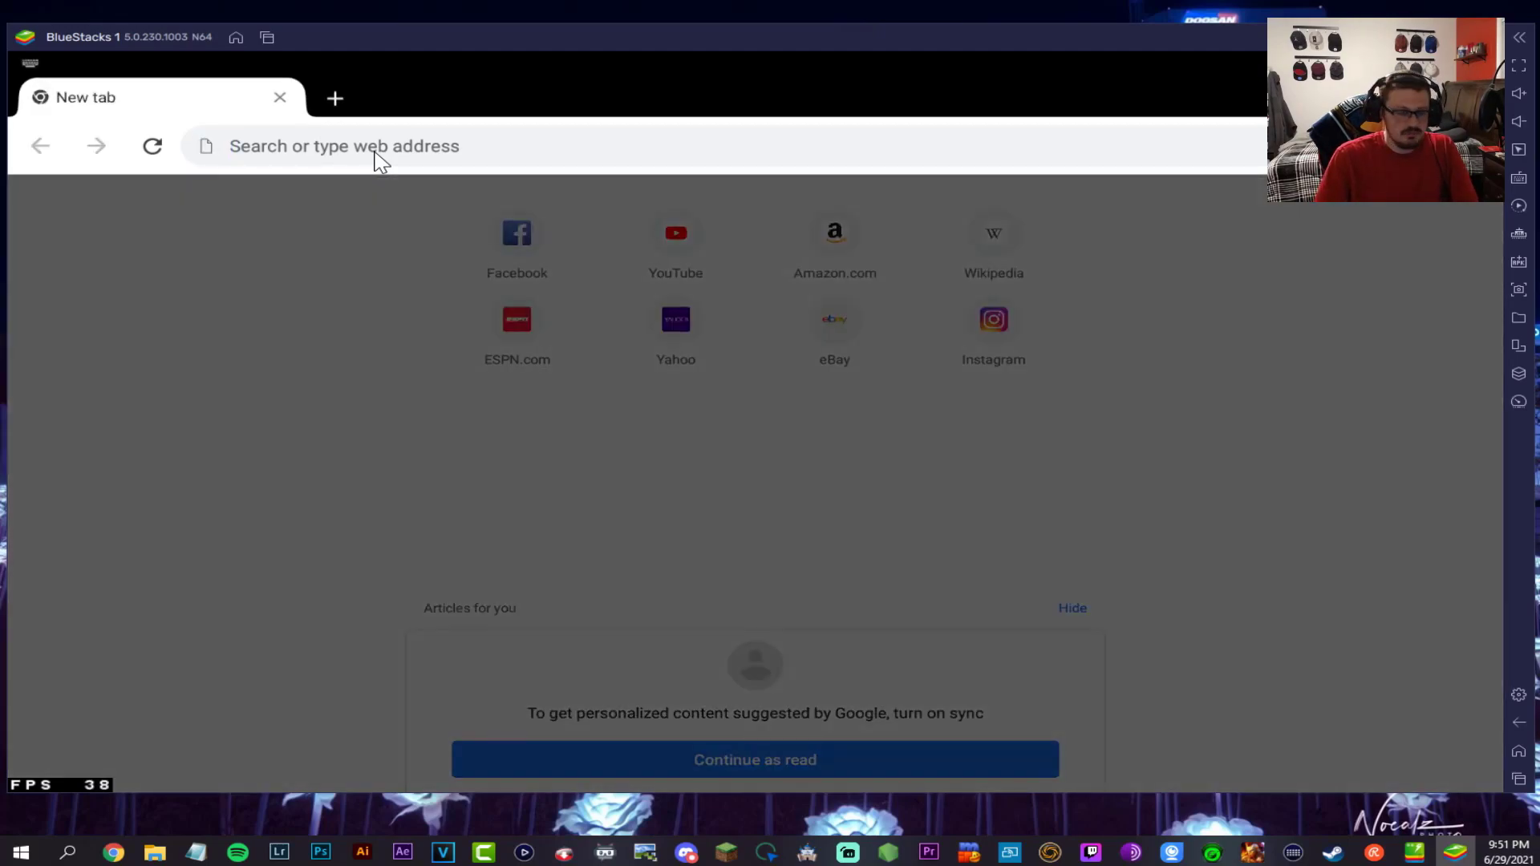
{"action": "type", "text": "apkpure.c"}
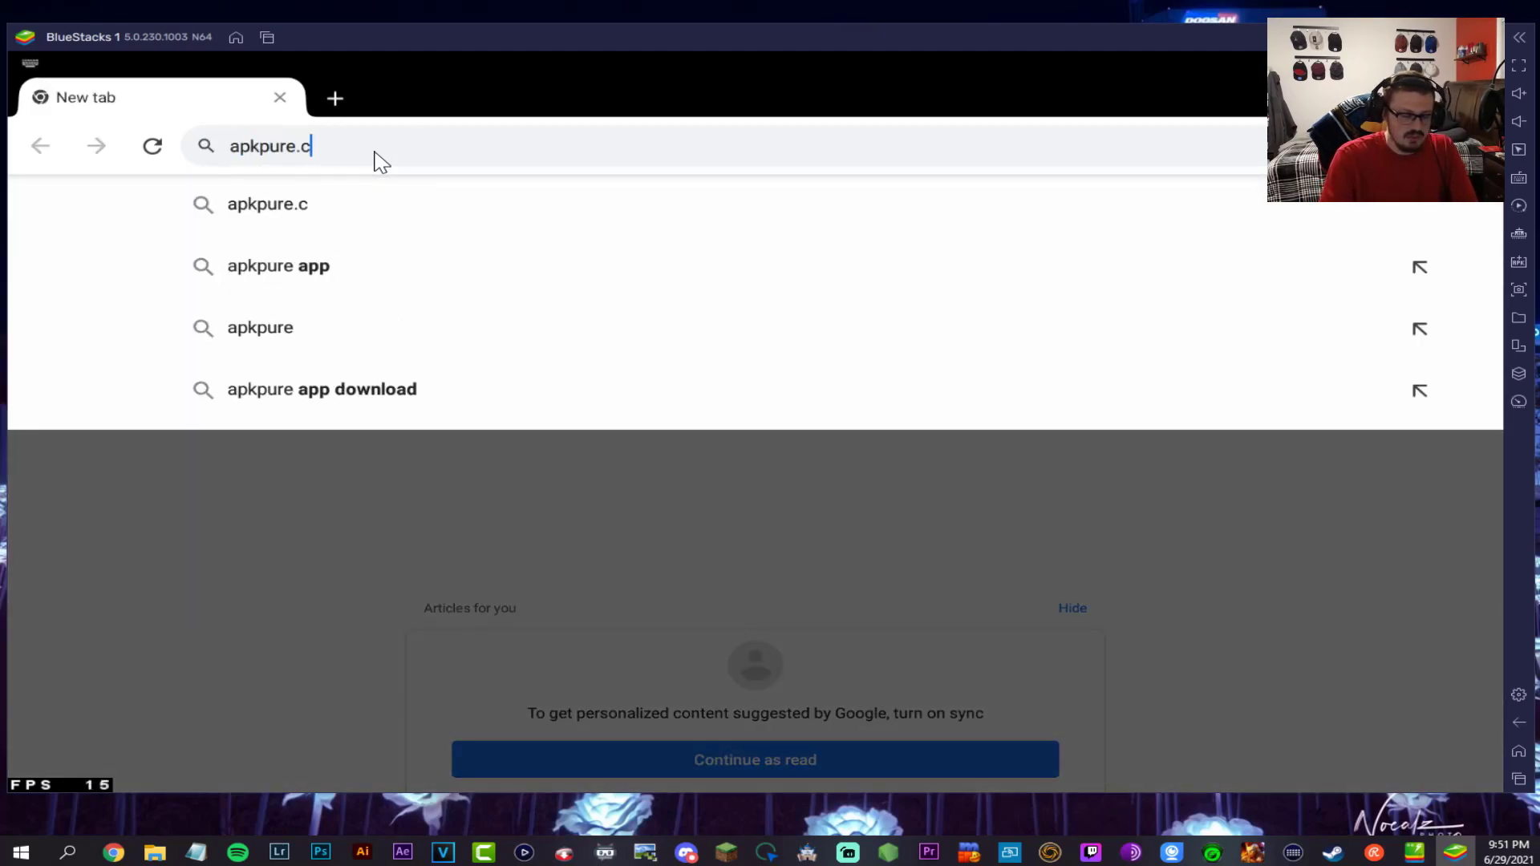
{"action": "type", "text": "om"}
{"action": "key", "text": "Return"}
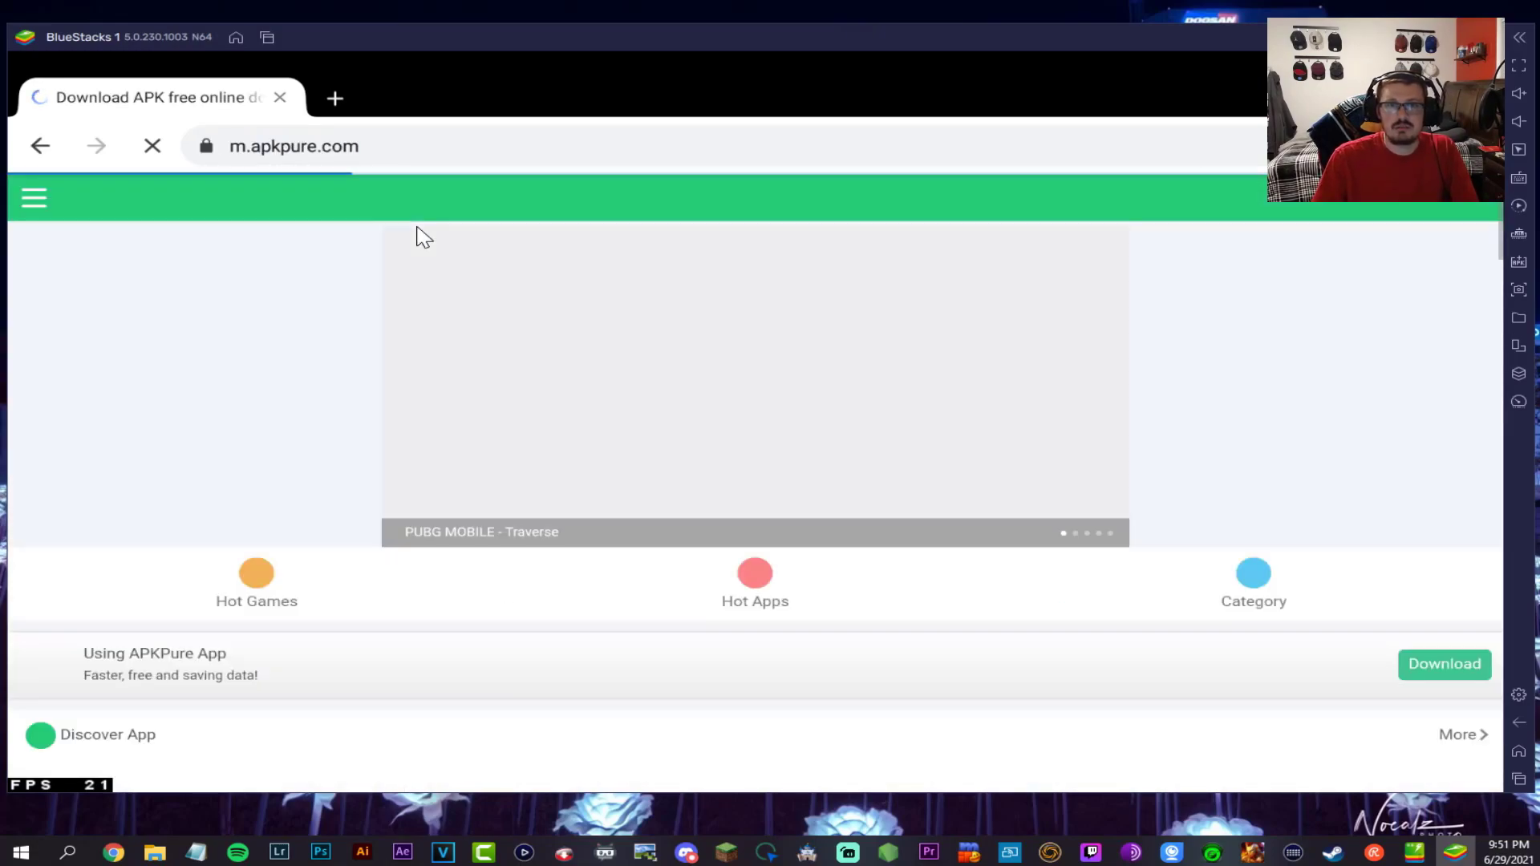
- Search APKPure for "marvel future revolution"
{"action": "left_click", "coordinate": [1482, 203]}
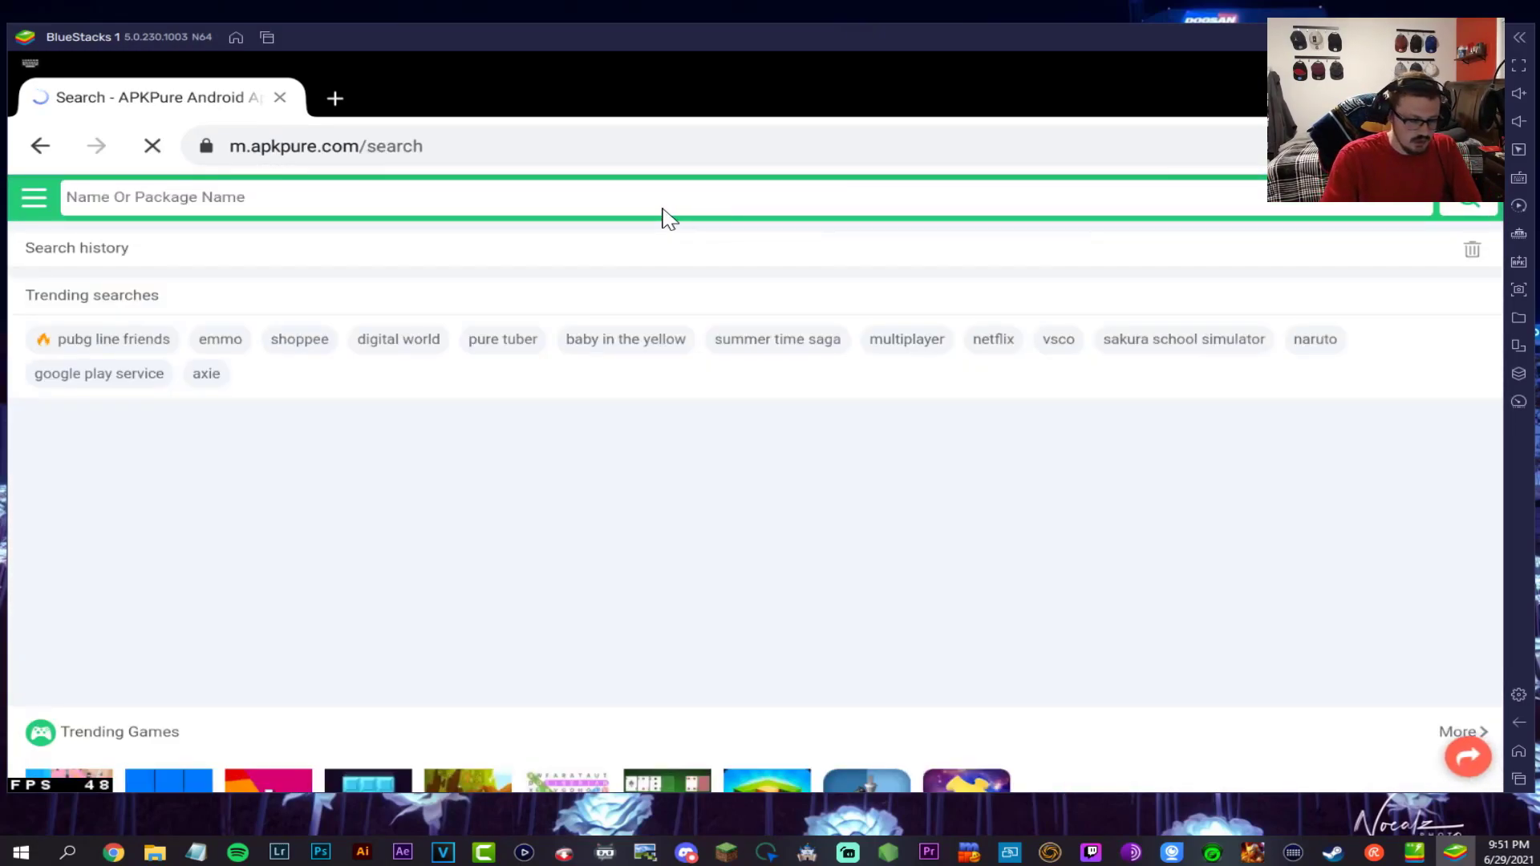
{"action": "type", "text": "marvel"}
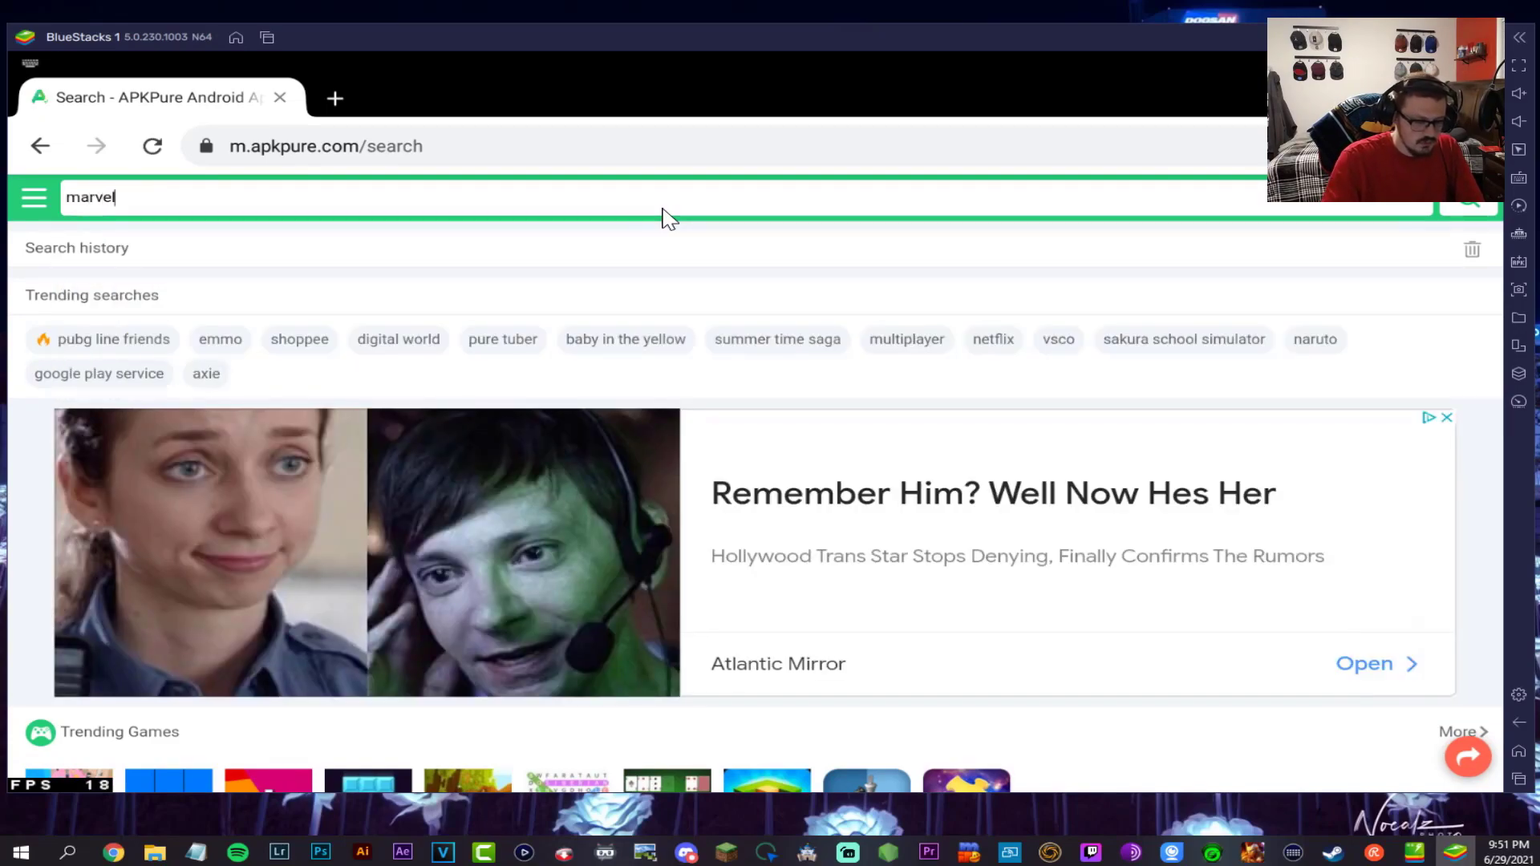
{"action": "type", "text": " future"}
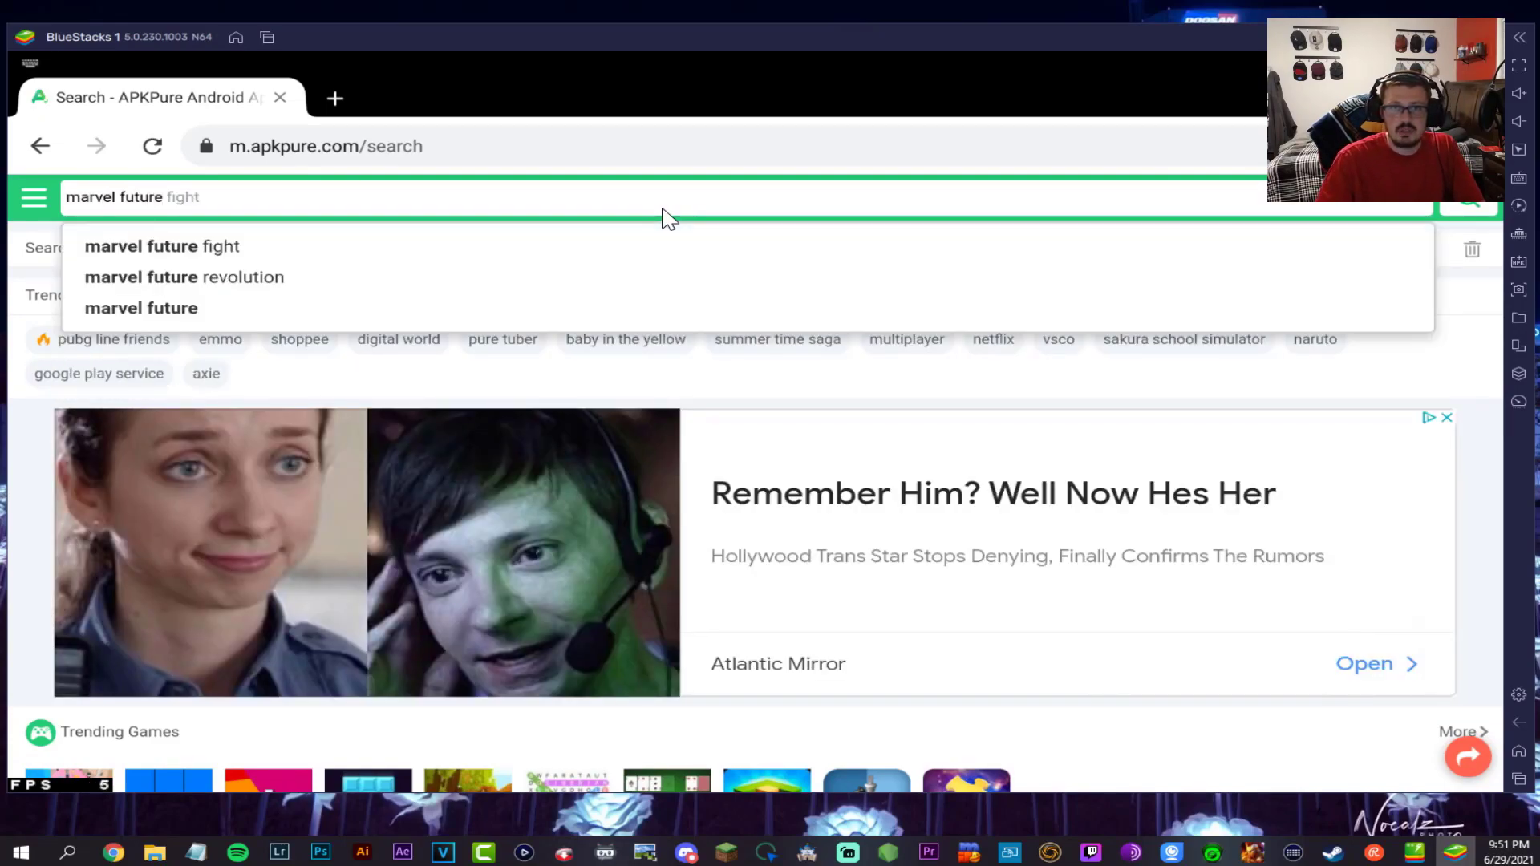
{"action": "left_click", "coordinate": [265, 279]}
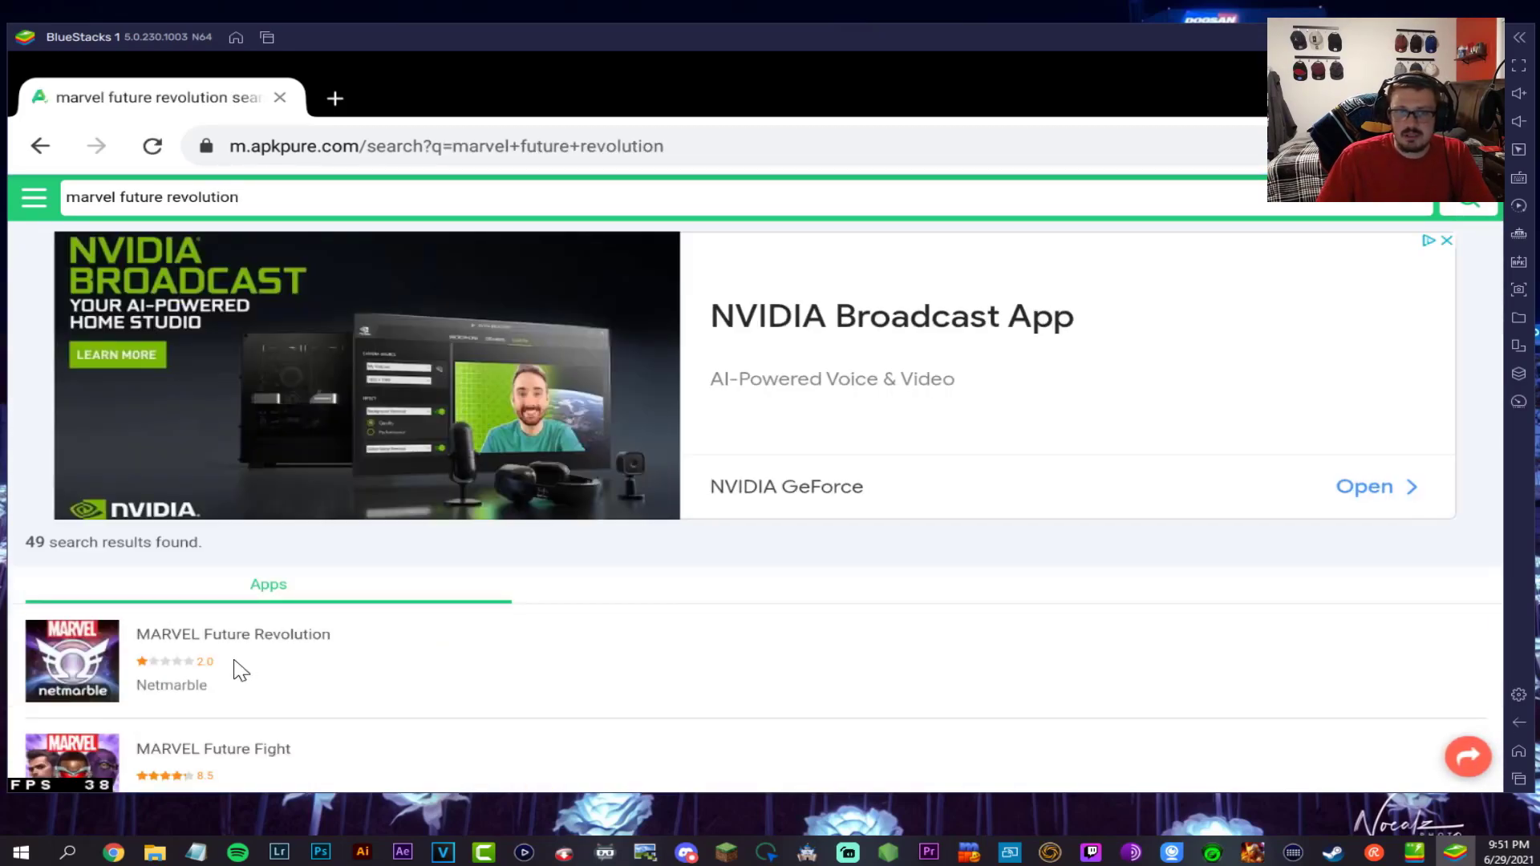
- Download the MARVEL Future Revolution APK from its app page, dismissing the ad, and show the download details
{"action": "left_click", "coordinate": [240, 670]}
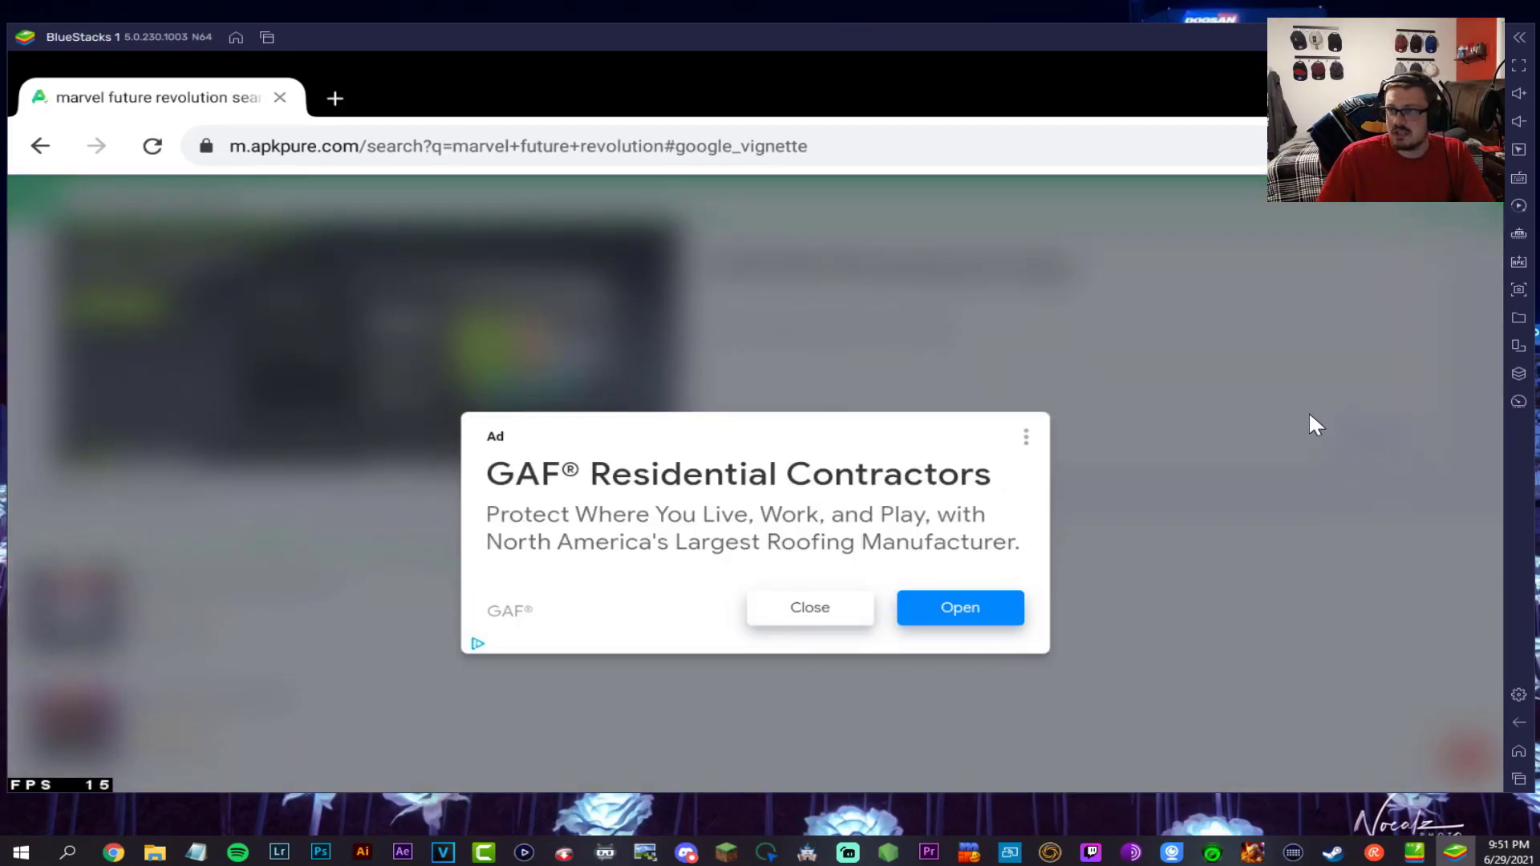
{"action": "left_click", "coordinate": [809, 615]}
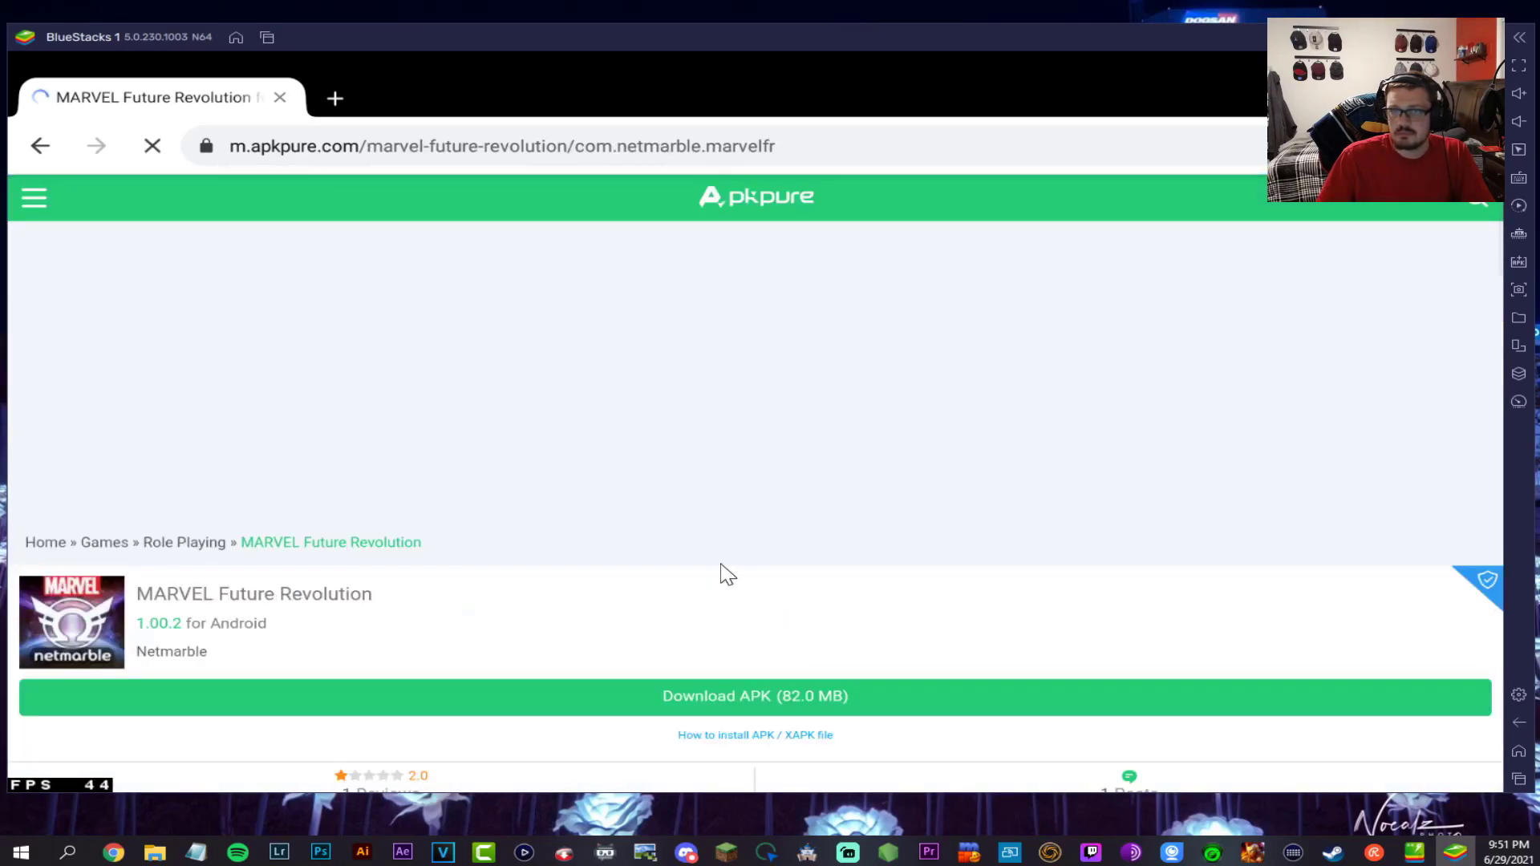
{"action": "left_click", "coordinate": [818, 700]}
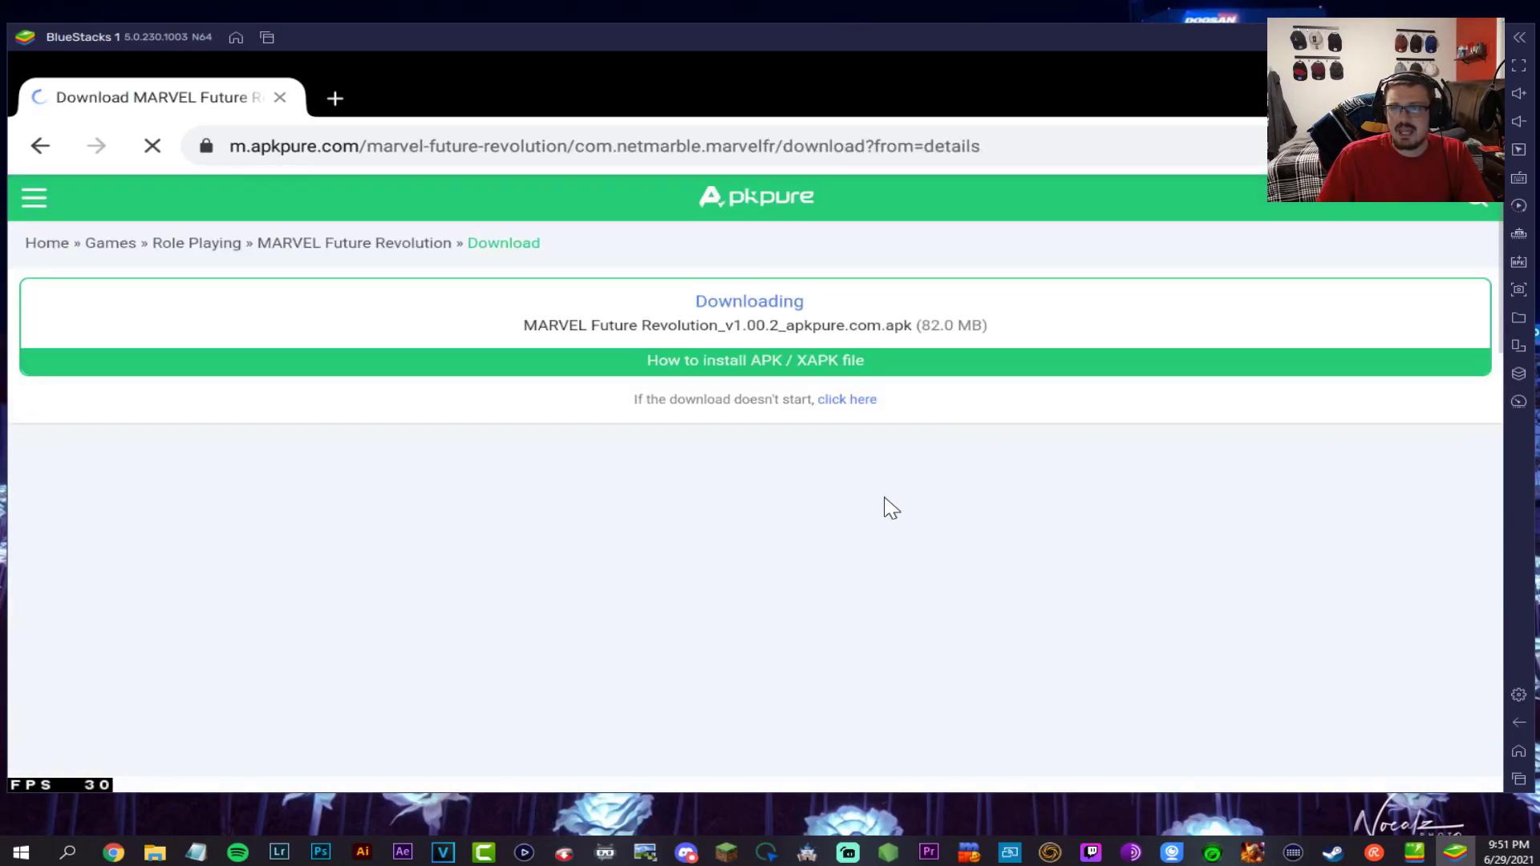
{"action": "left_click", "coordinate": [1014, 744]}
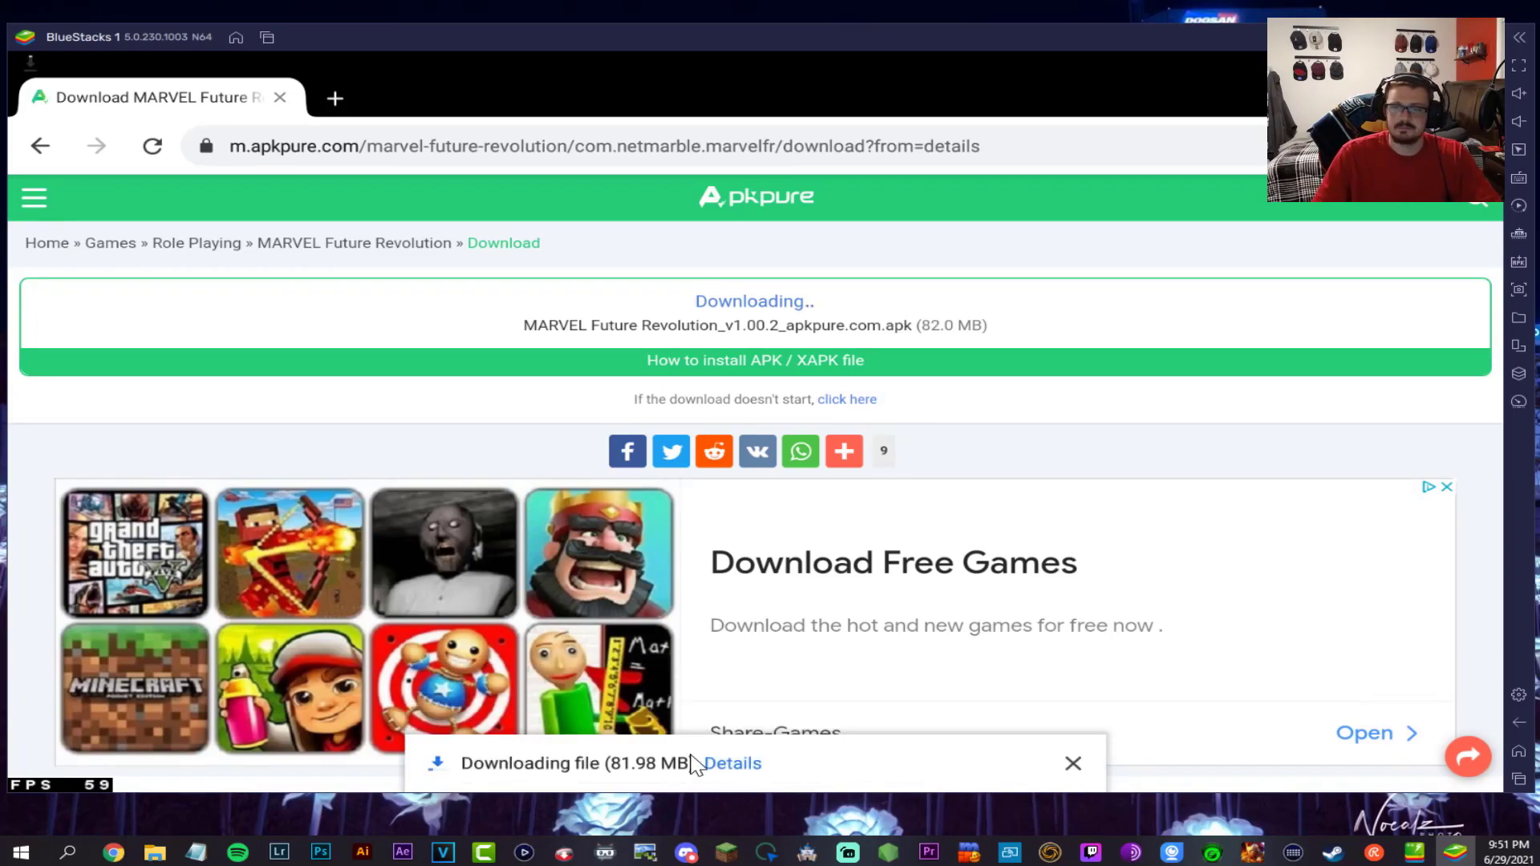
{"action": "left_click", "coordinate": [714, 765]}
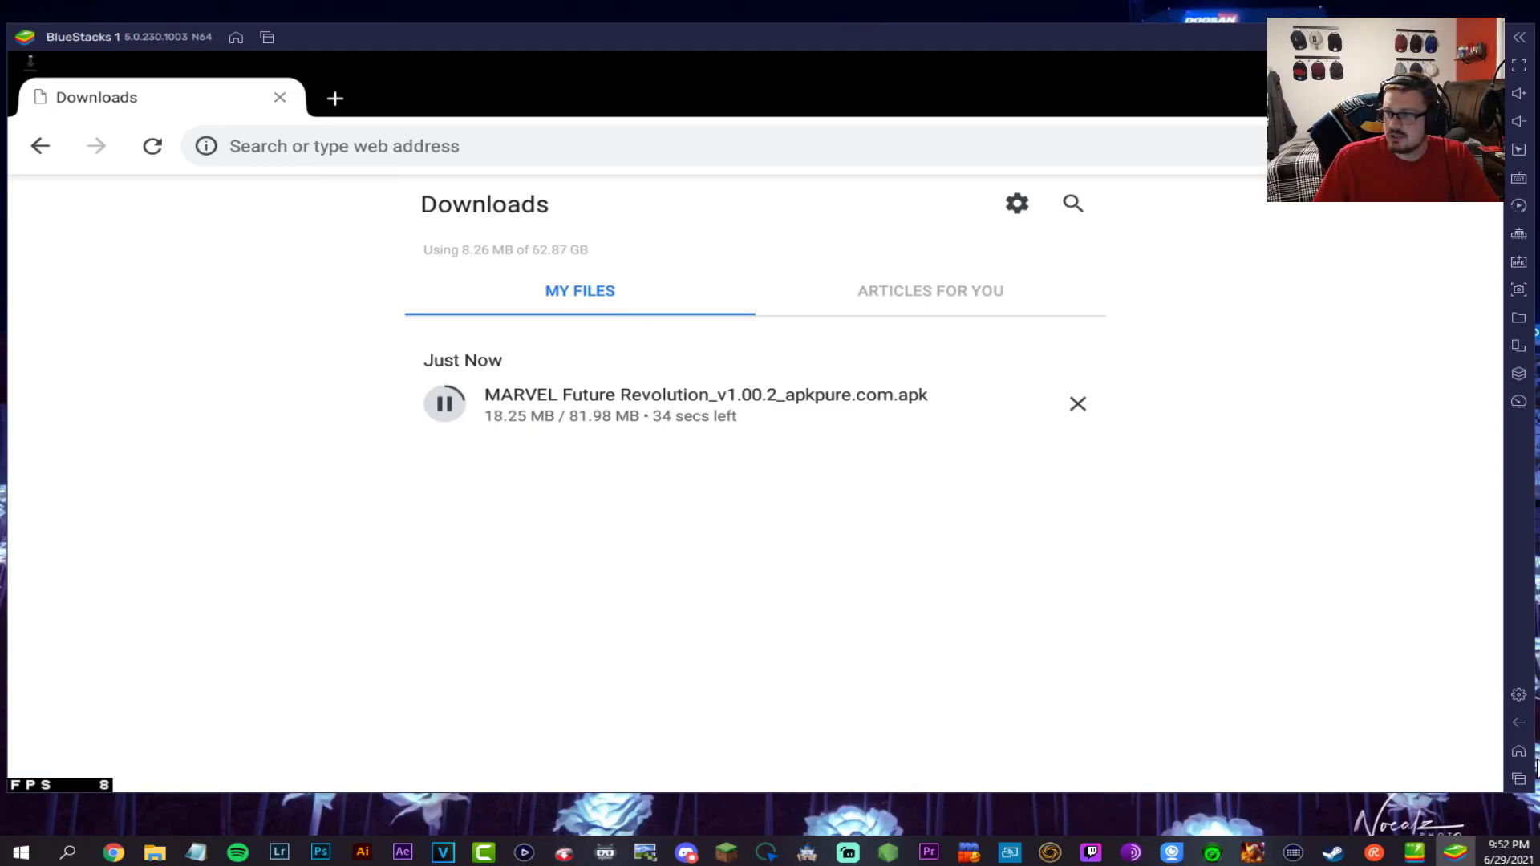
- Return to the home screen and install the downloaded MARVEL Future Revolution APK from its download notification
{"action": "left_click", "coordinate": [1520, 754]}
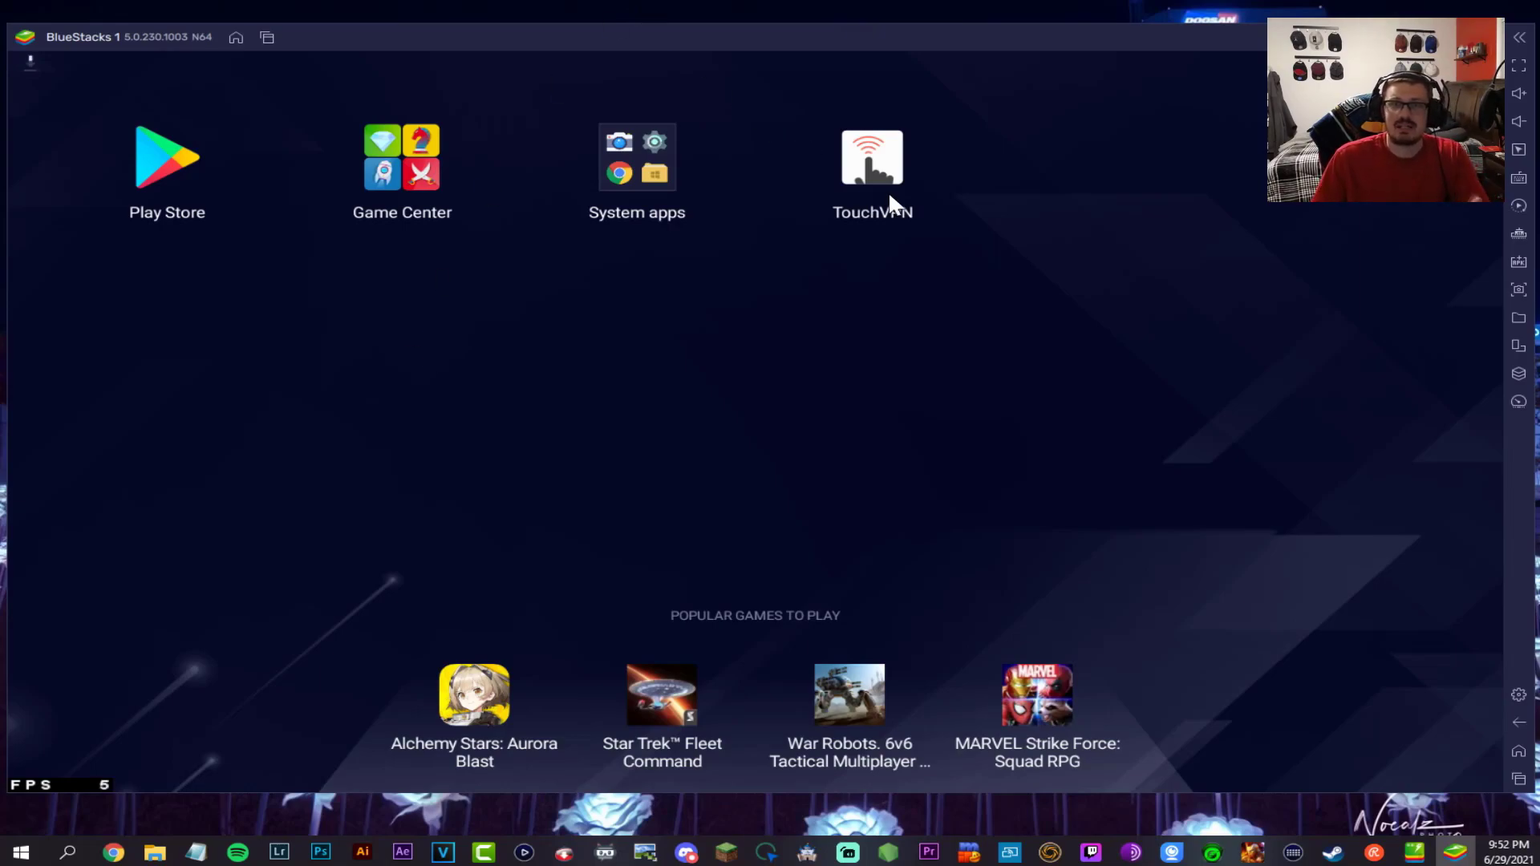
{"action": "left_click_drag", "start_coordinate": [254, 54], "coordinate": [296, 365]}
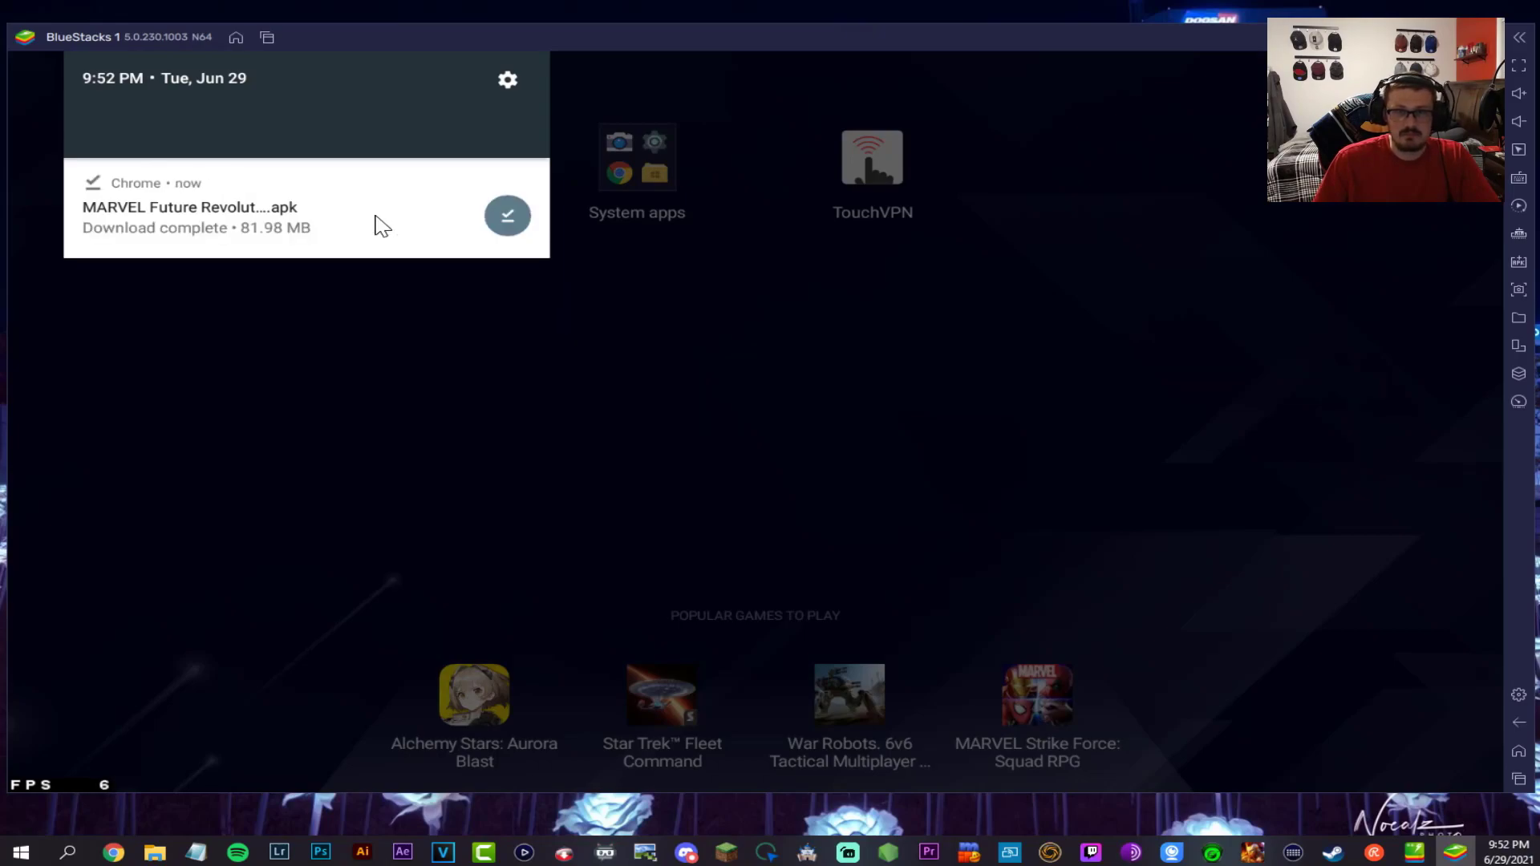
{"action": "left_click", "coordinate": [416, 227]}
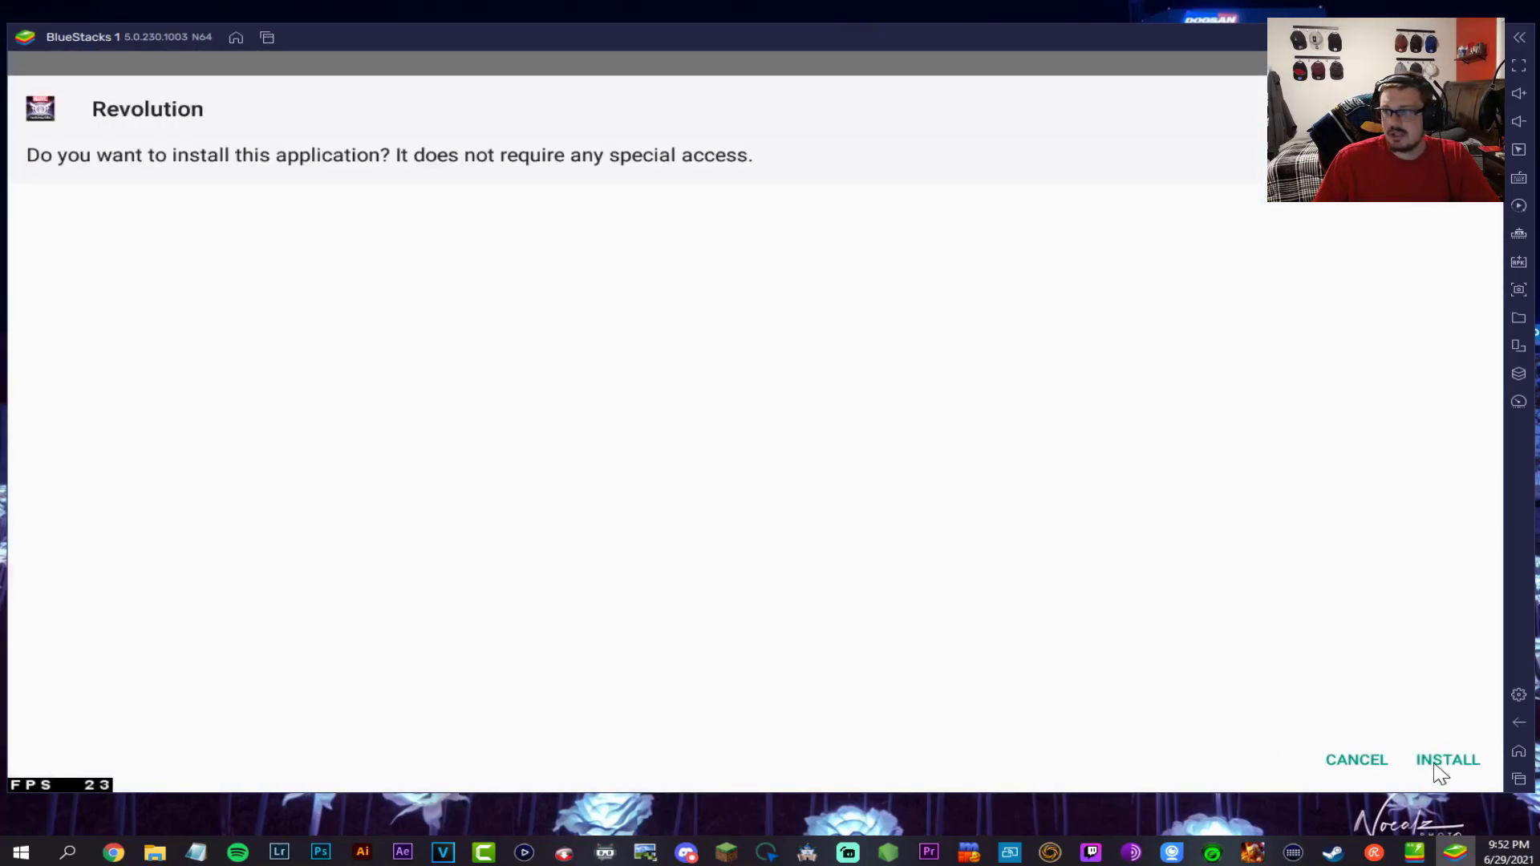
{"action": "left_click", "coordinate": [1435, 762]}
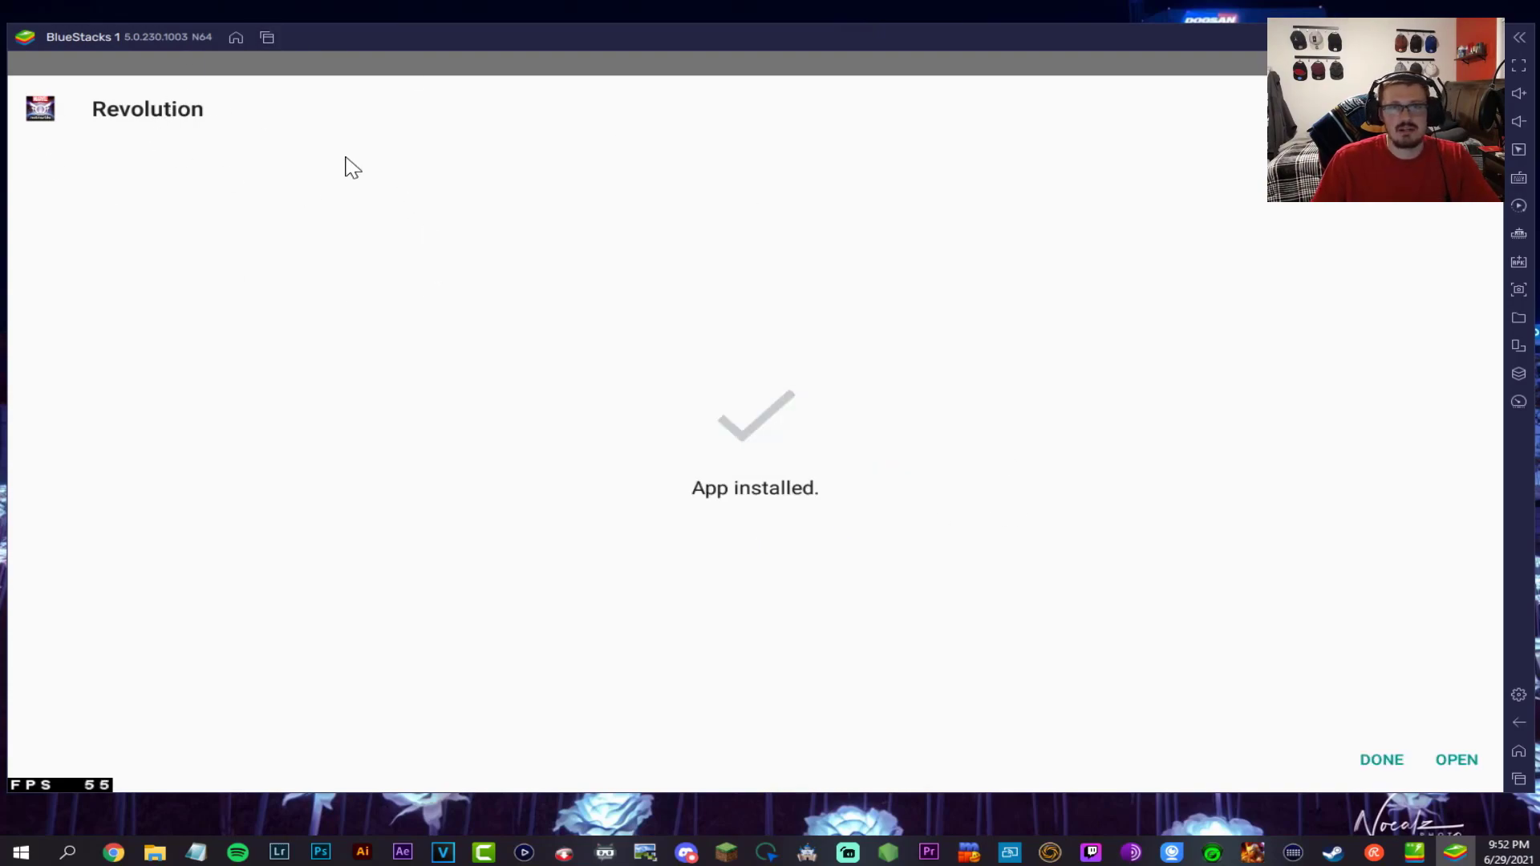
{"action": "left_click", "coordinate": [1380, 758]}
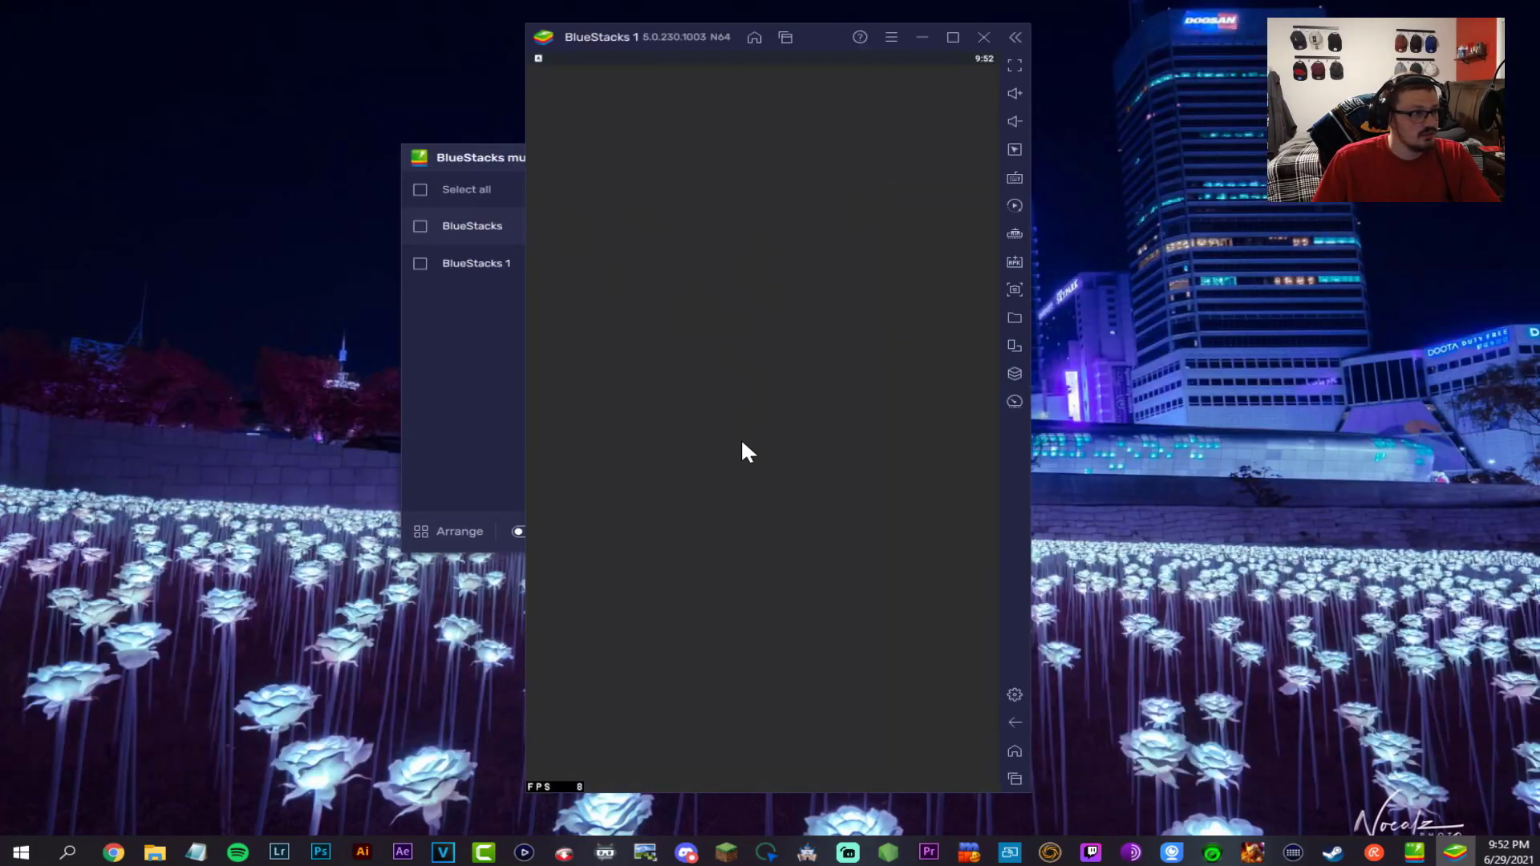
- Enlarge the emulator window slightly, go through TouchVPN's introduction pages and set the VPN location to Canada
{"action": "mouse_move", "coordinate": [1034, 536]}
{"action": "left_mouse_down"}
{"action": "mouse_move", "coordinate": [1031, 522]}
{"action": "mouse_move", "coordinate": [1099, 529]}
{"action": "mouse_move", "coordinate": [1024, 519]}
{"action": "mouse_move", "coordinate": [1051, 522]}
{"action": "left_mouse_up"}
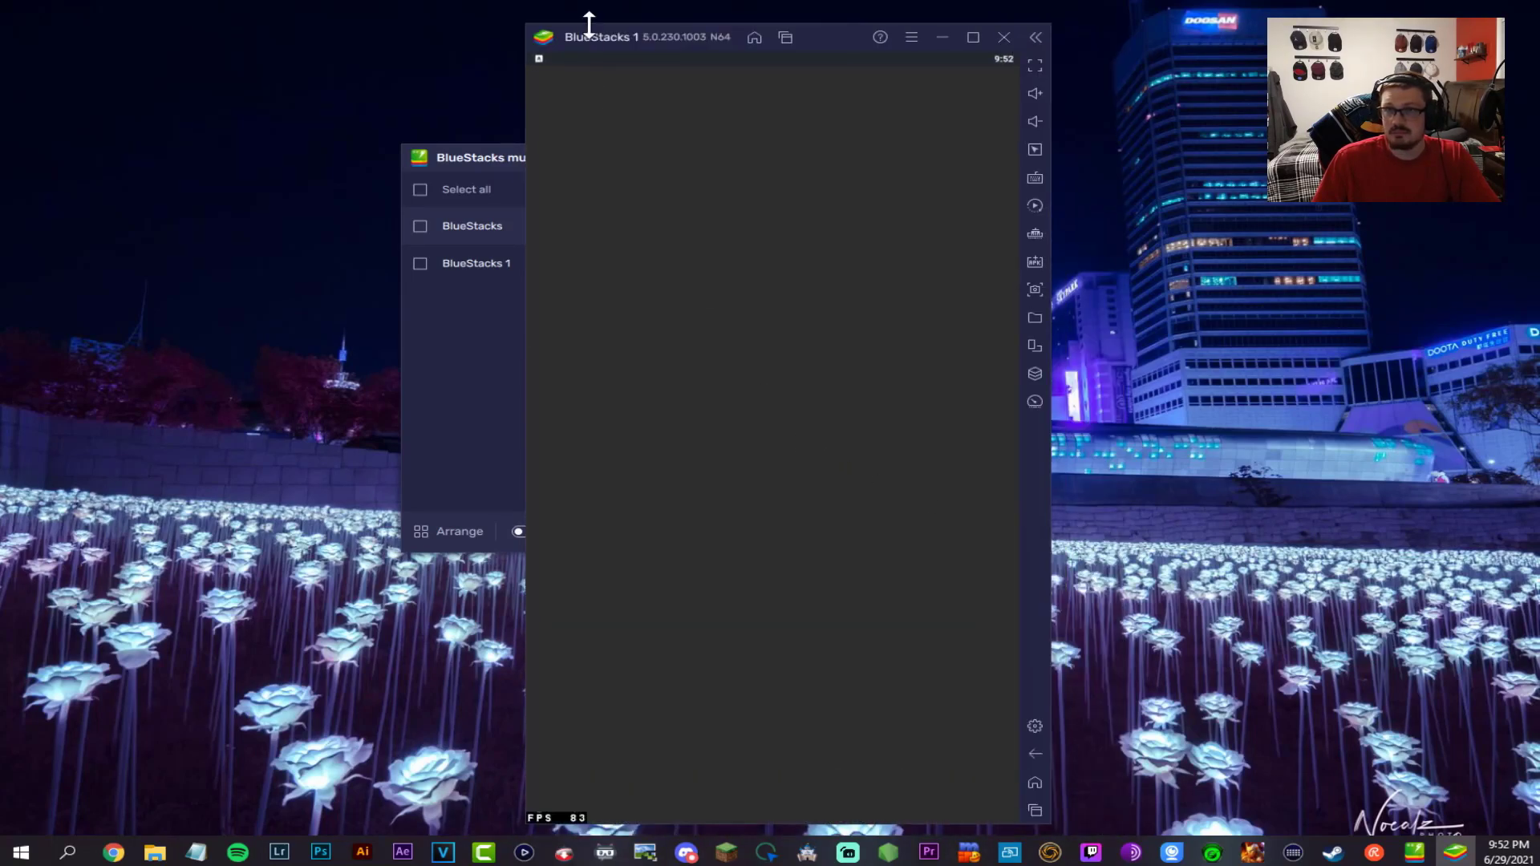
{"action": "left_click", "coordinate": [824, 474]}
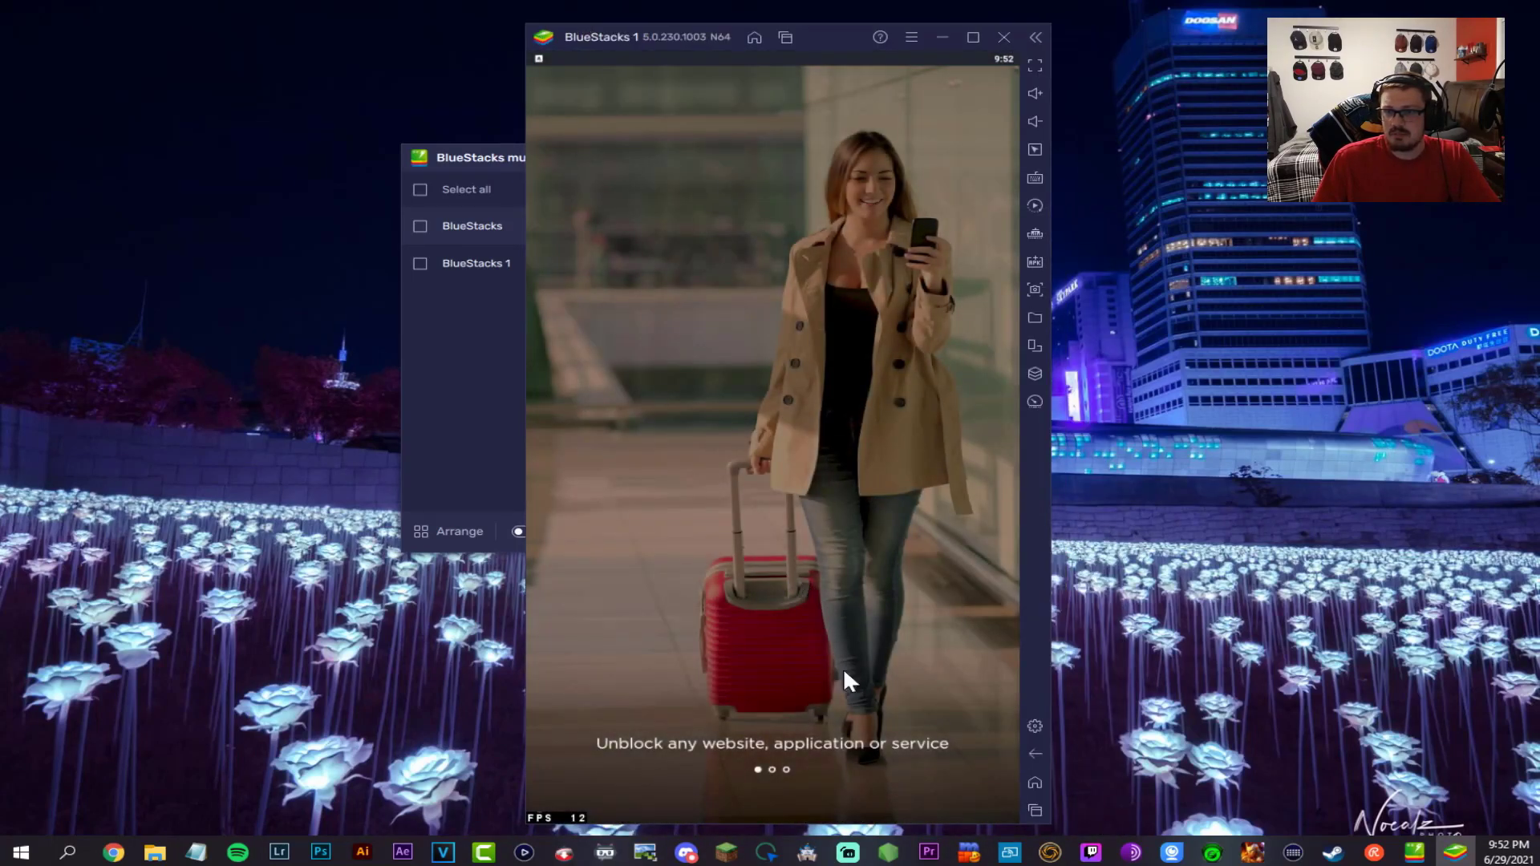
{"action": "left_click_drag", "start_coordinate": [844, 667], "coordinate": [510, 656]}
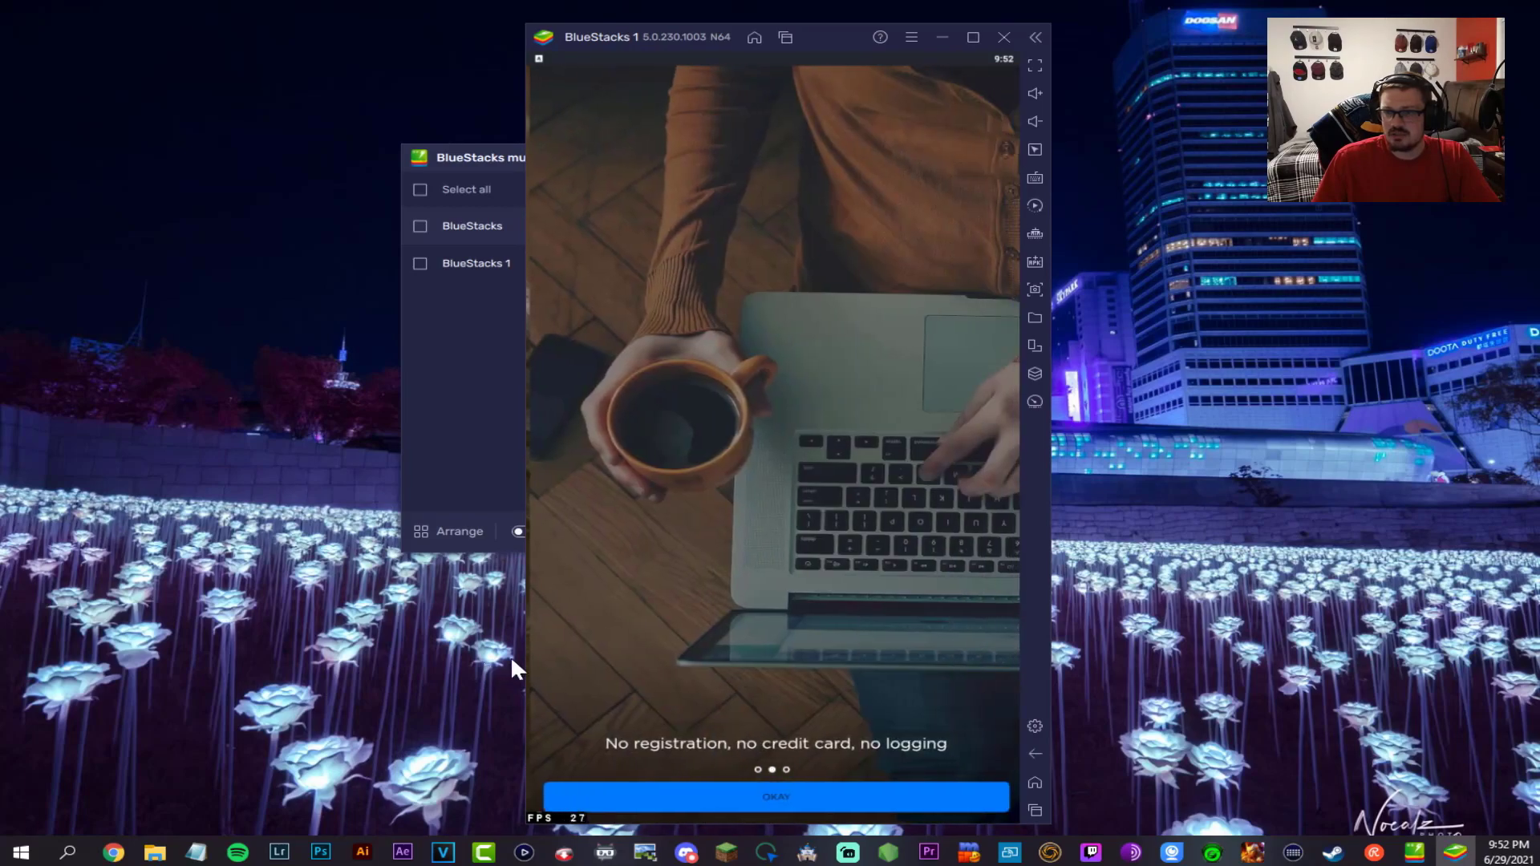
{"action": "left_click", "coordinate": [807, 797]}
{"action": "left_click", "coordinate": [834, 372]}
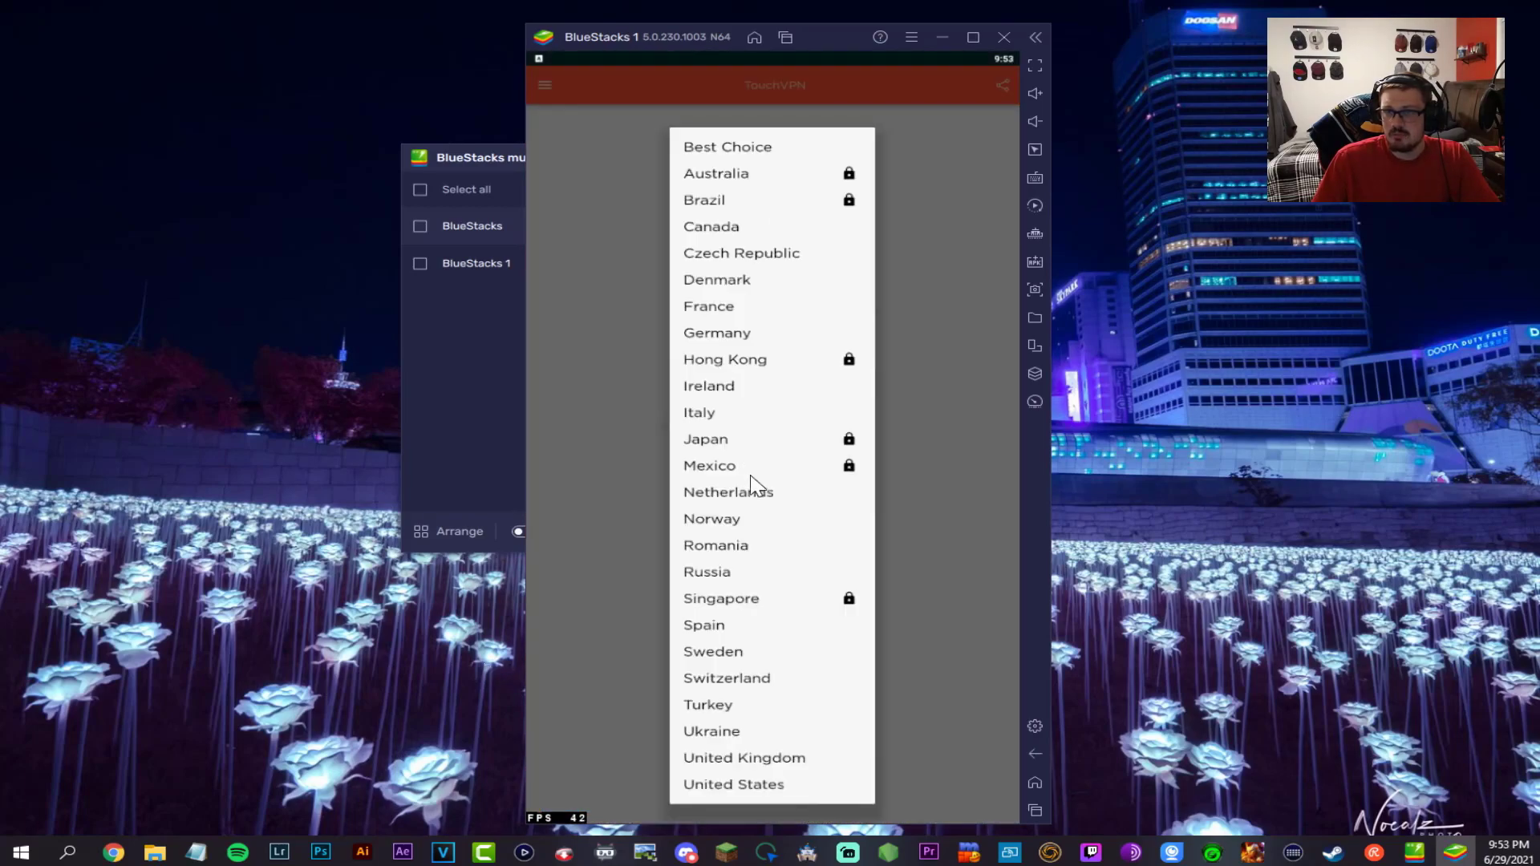
{"action": "left_click", "coordinate": [726, 210]}
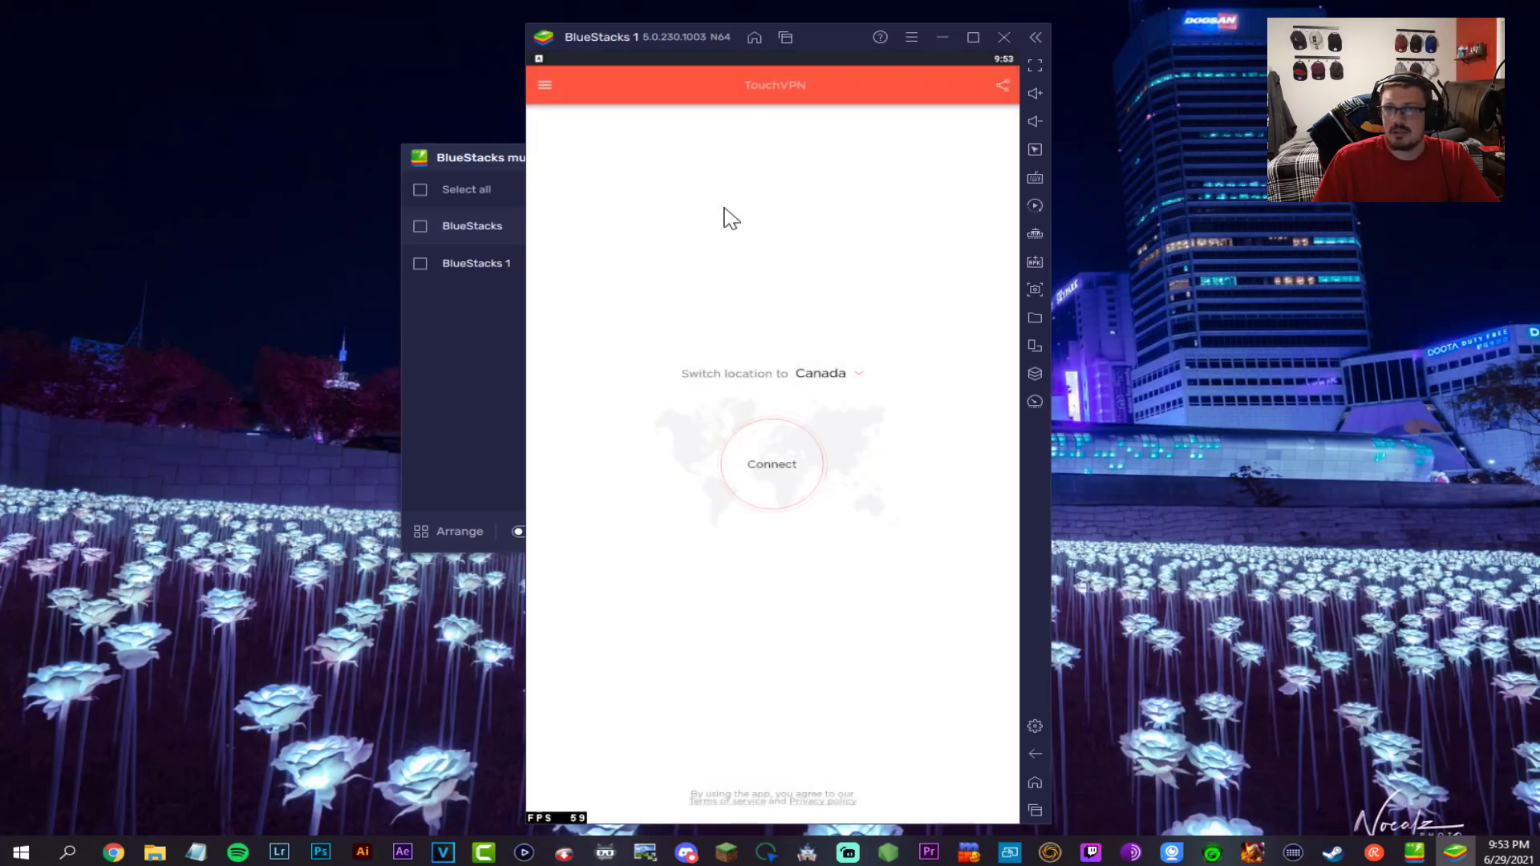
- Start the VPN connection, acknowledge the usage access instructions and permit usage access for TouchVPN
{"action": "left_click", "coordinate": [771, 461]}
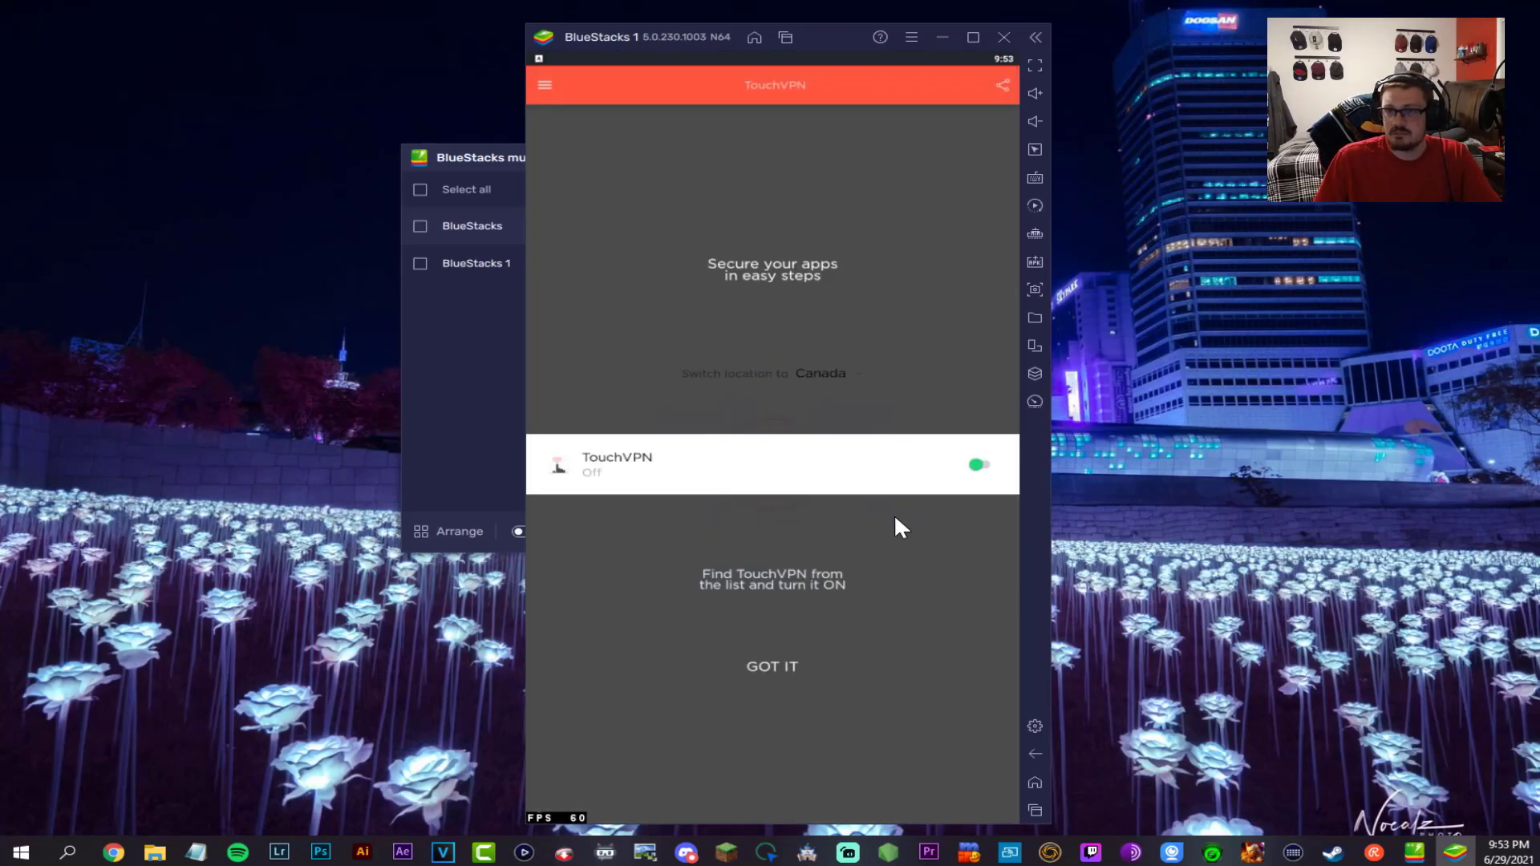
{"action": "left_click", "coordinate": [791, 671]}
{"action": "left_click", "coordinate": [794, 478]}
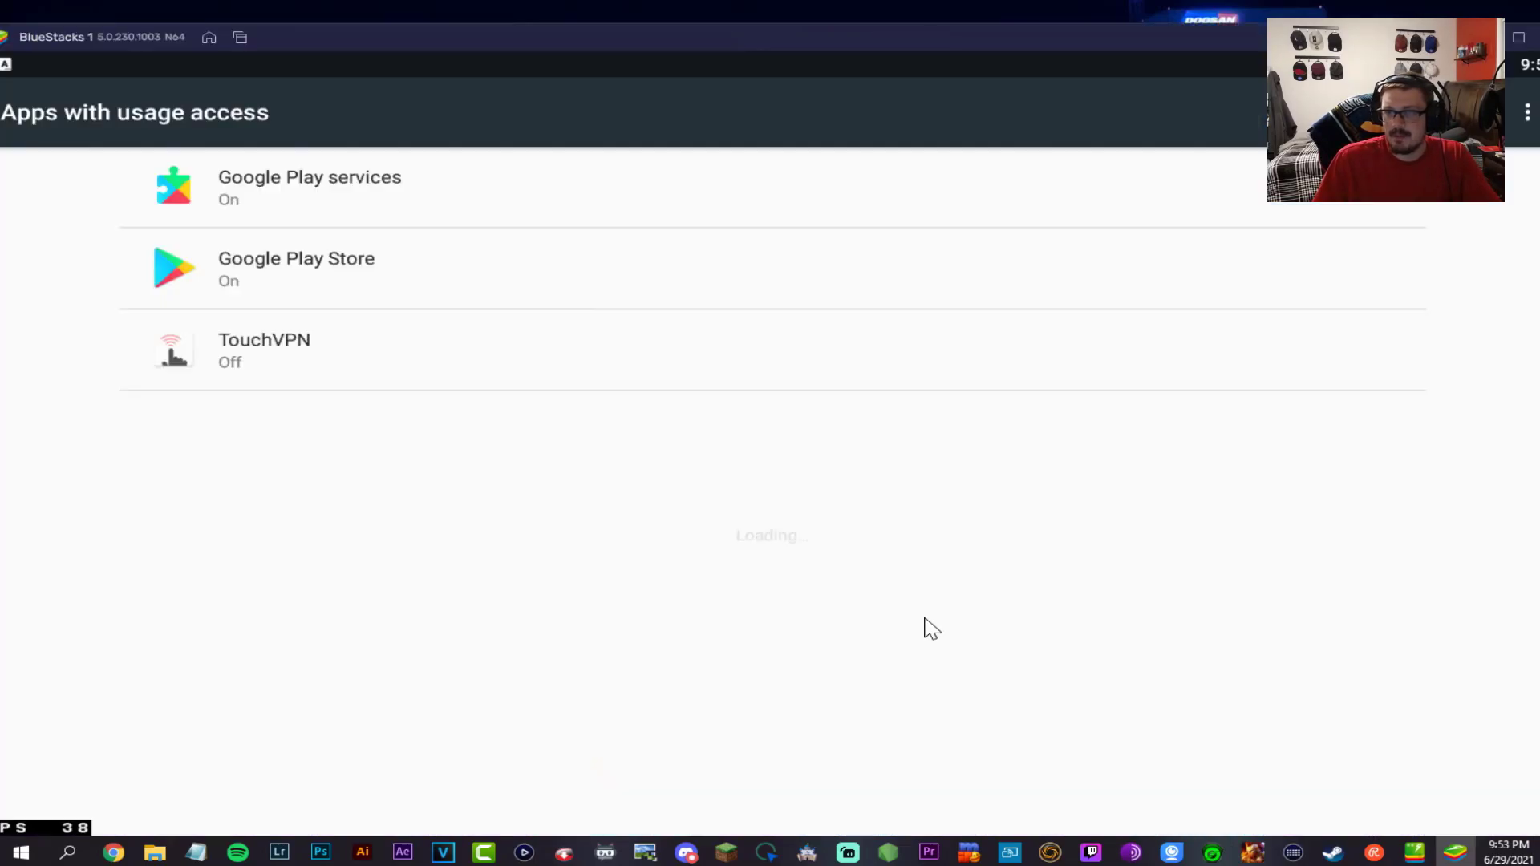
{"action": "left_click", "coordinate": [324, 340]}
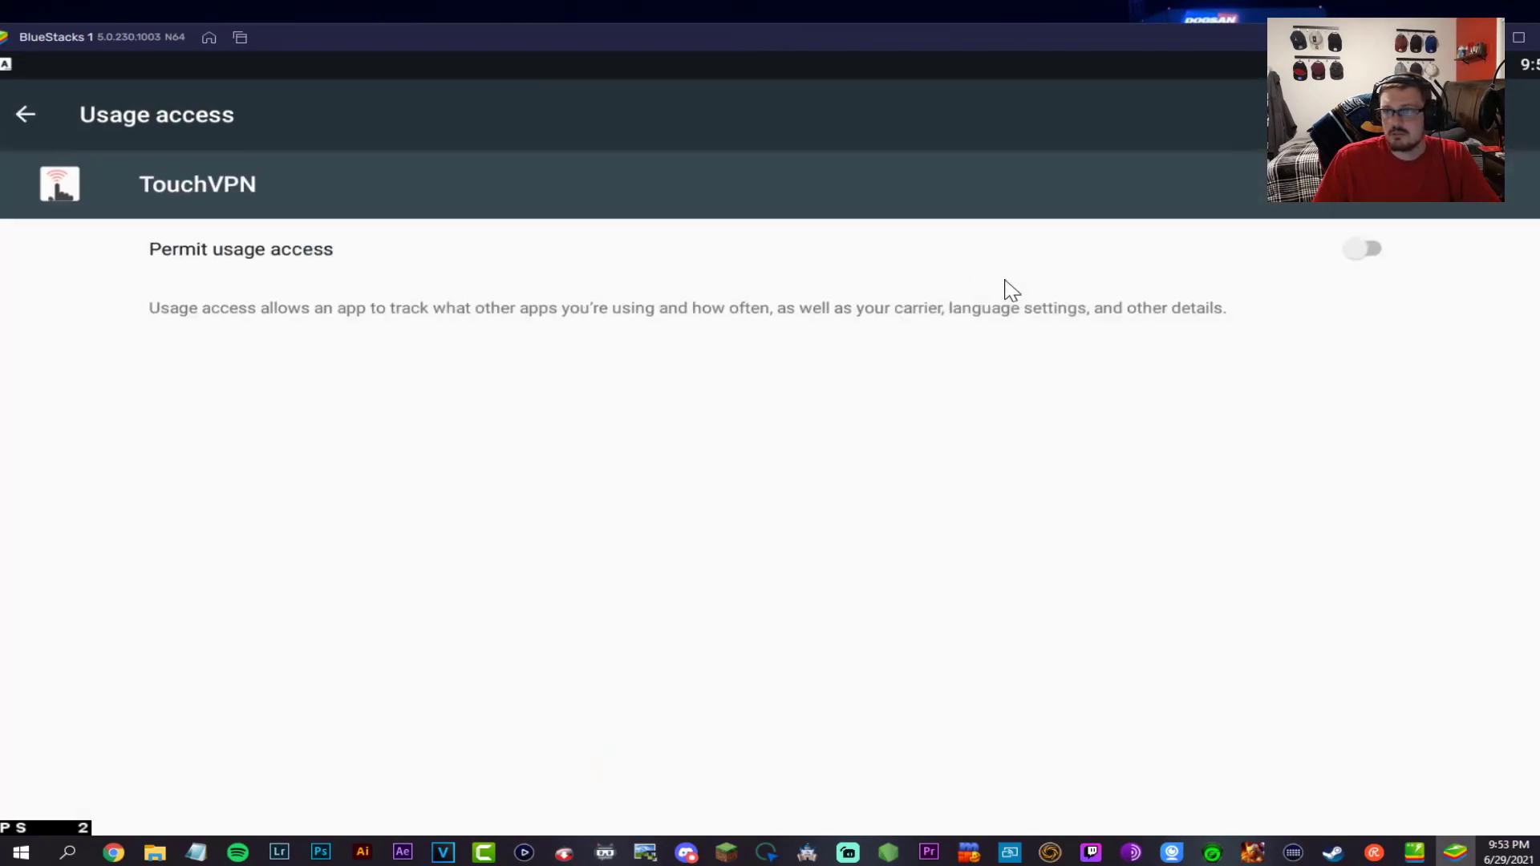
{"action": "left_click", "coordinate": [1364, 249]}
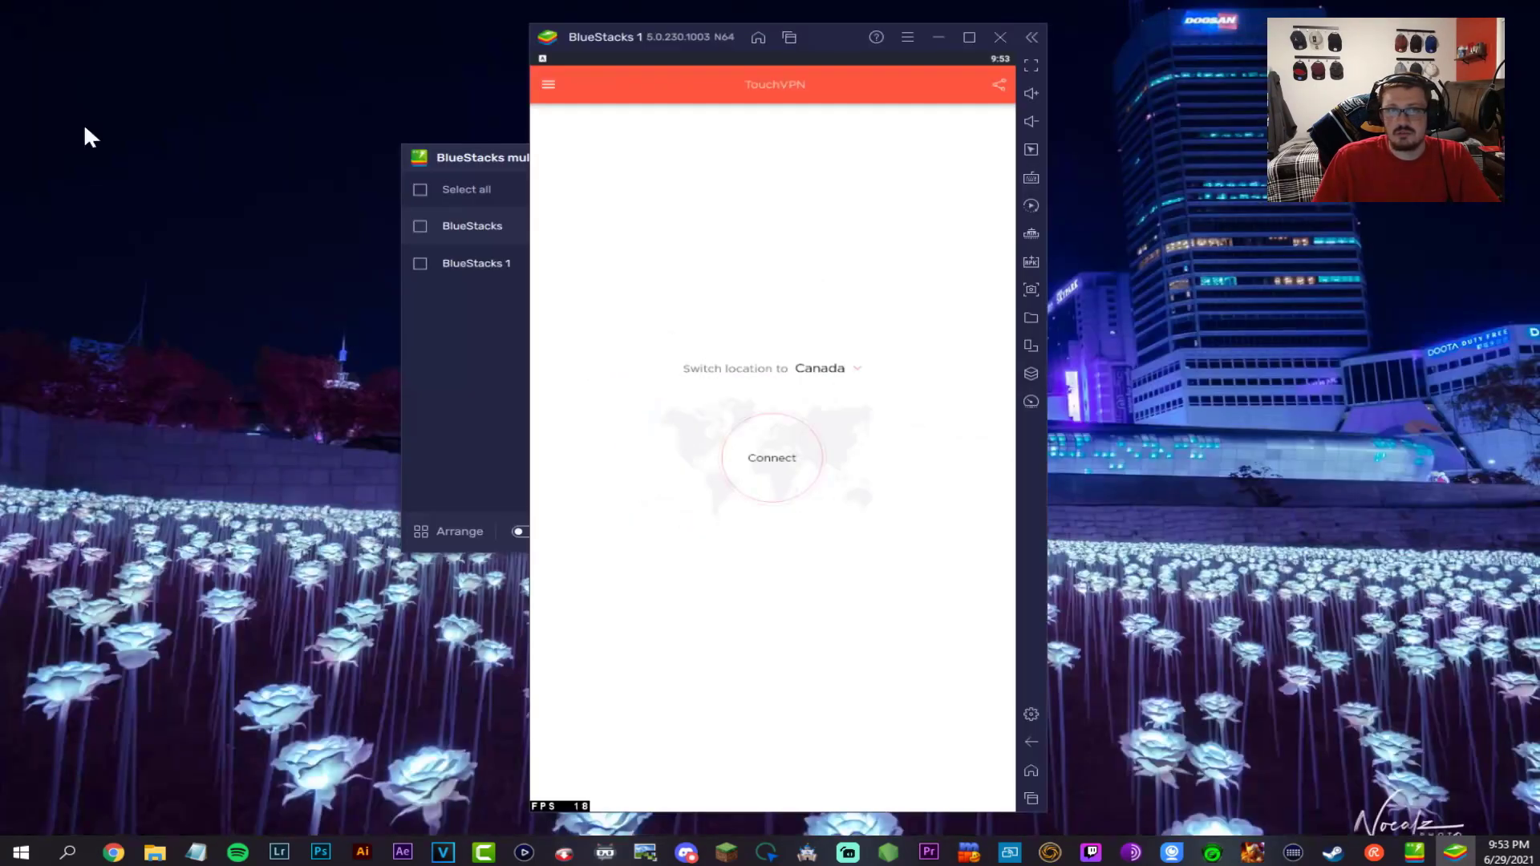
- Connect TouchVPN through Canada, accept the connection request and check the VPN status in the notifications
{"action": "left_click", "coordinate": [770, 486]}
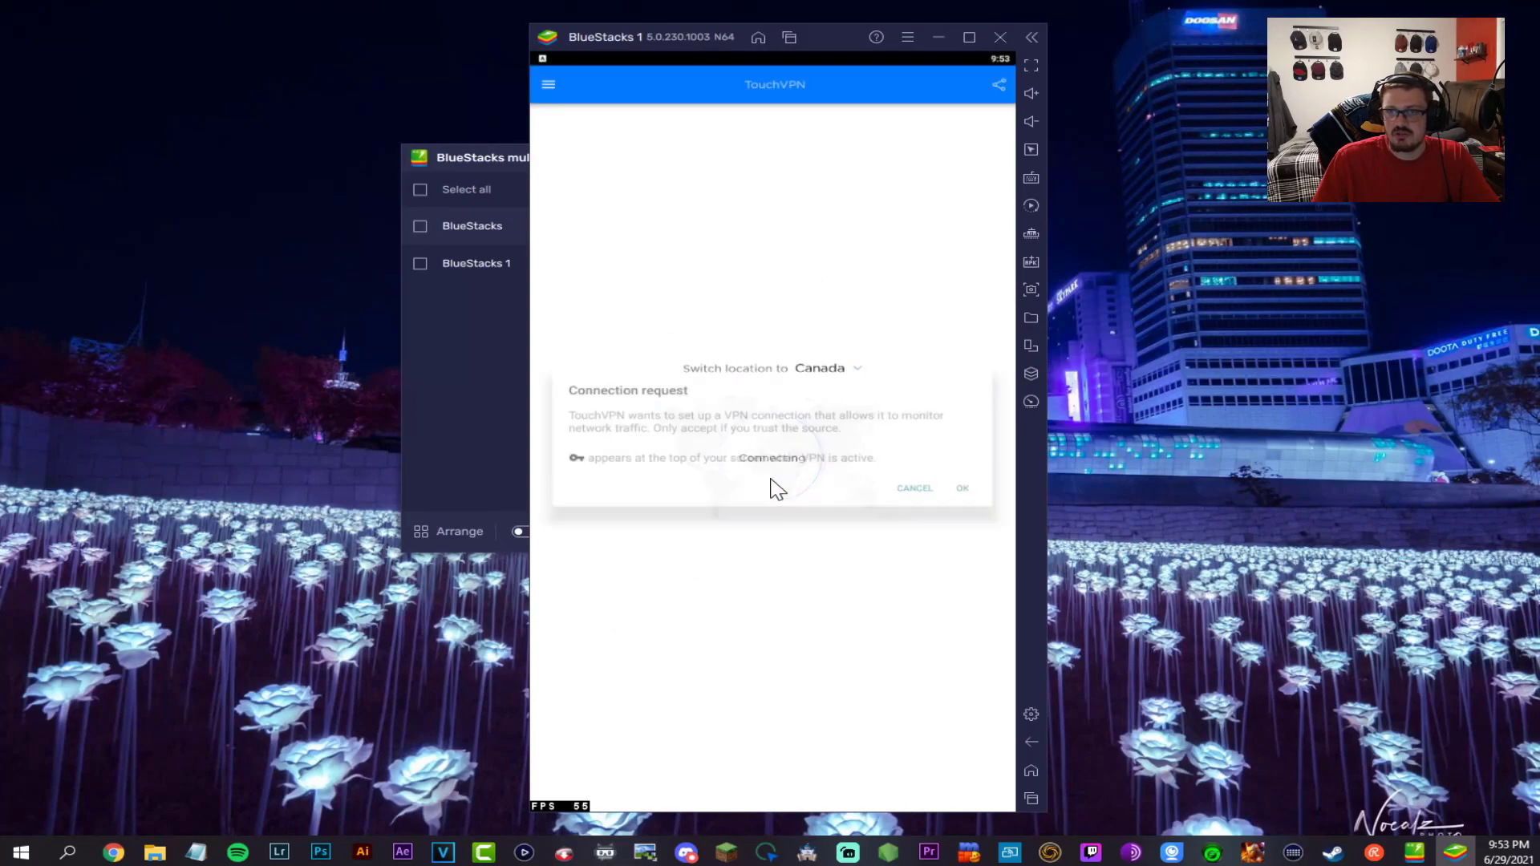
{"action": "left_click", "coordinate": [962, 489]}
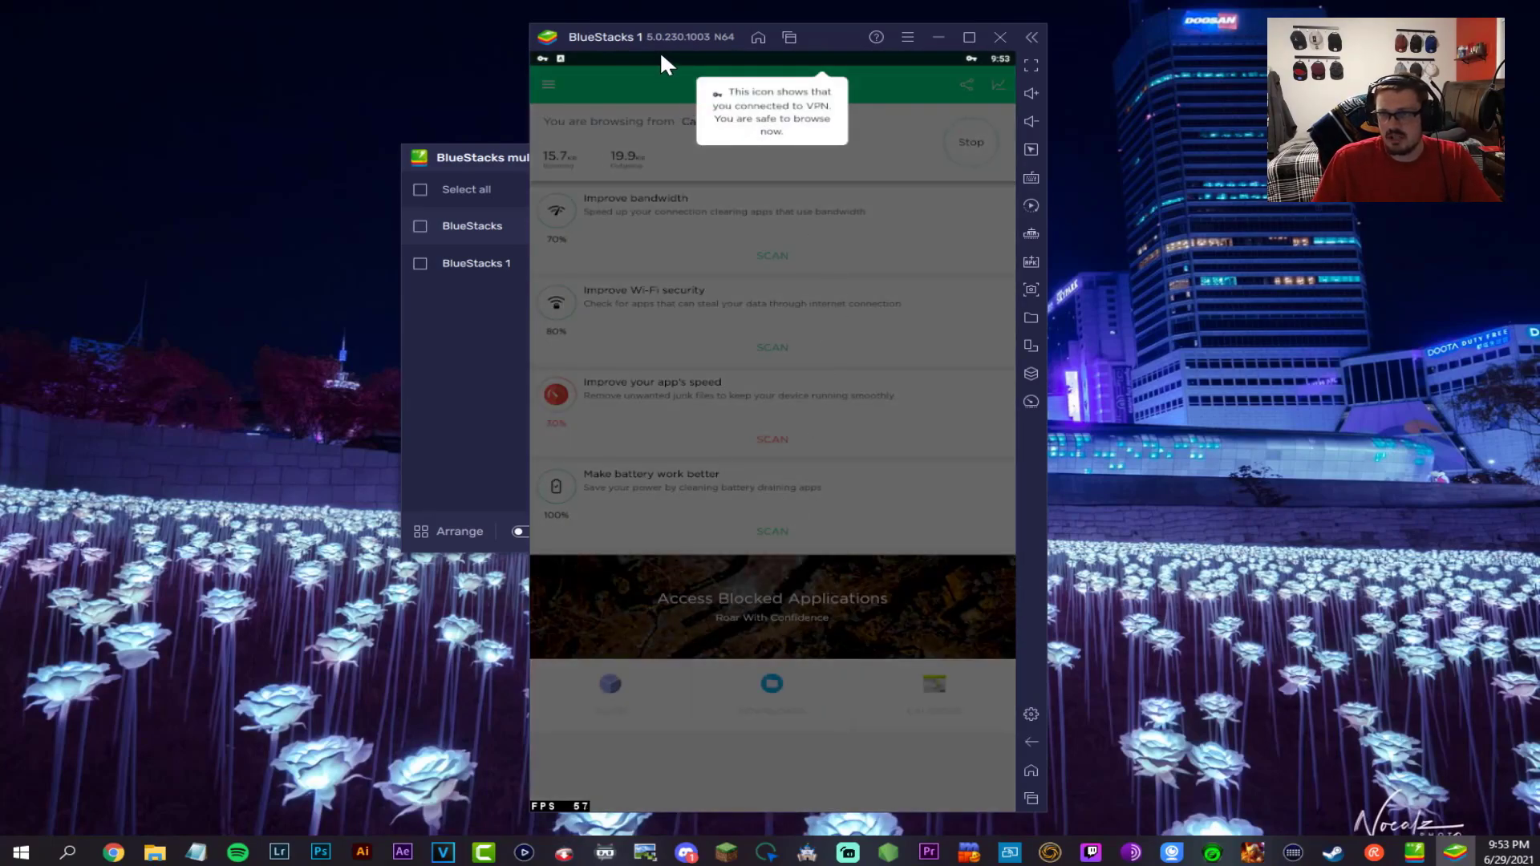
{"action": "left_click_drag", "start_coordinate": [659, 51], "coordinate": [695, 568]}
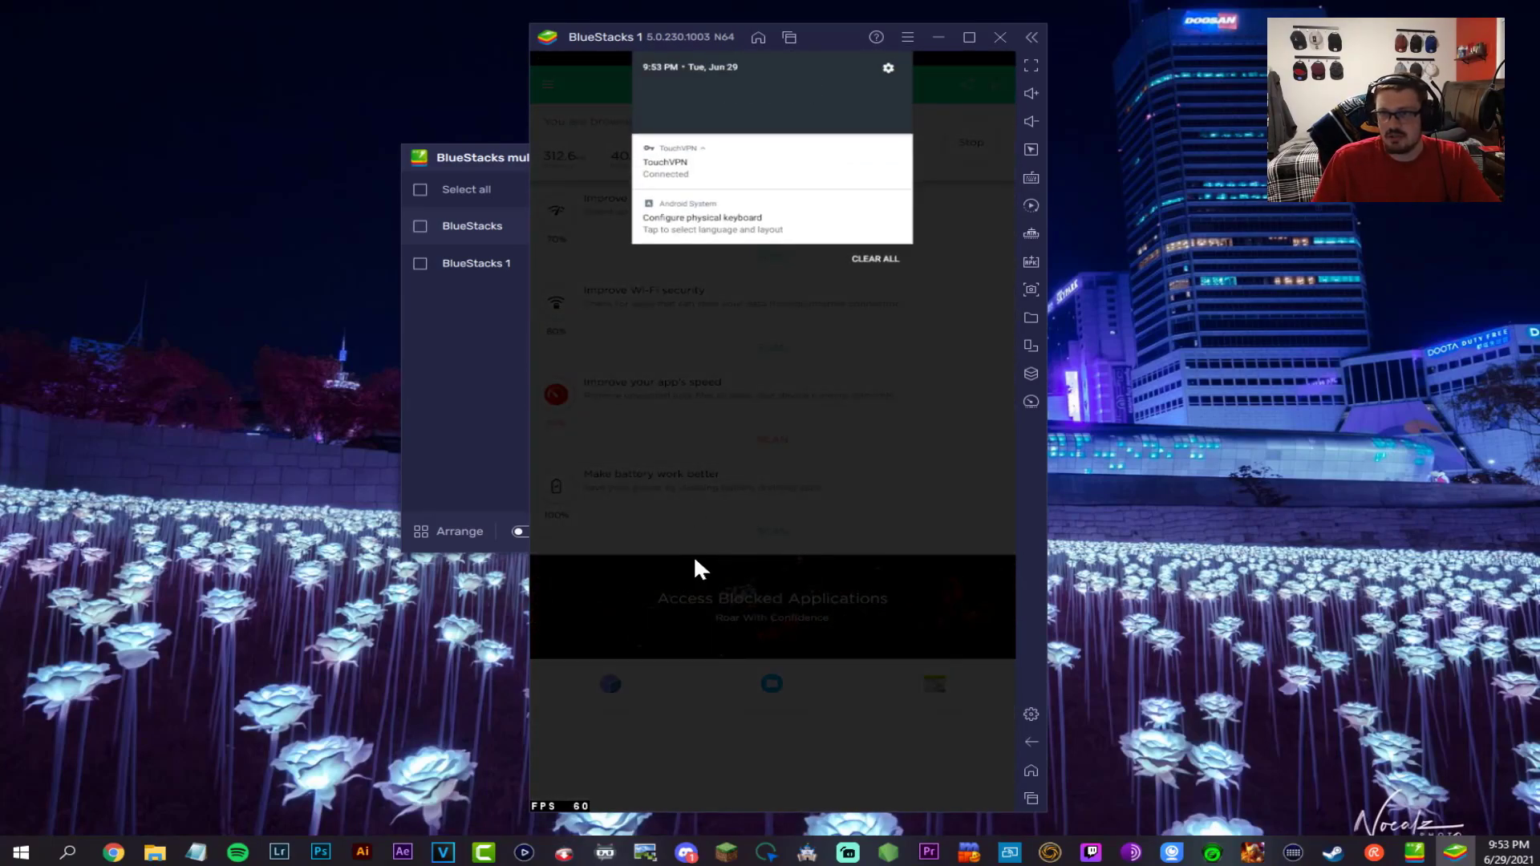
{"action": "left_click", "coordinate": [733, 406]}
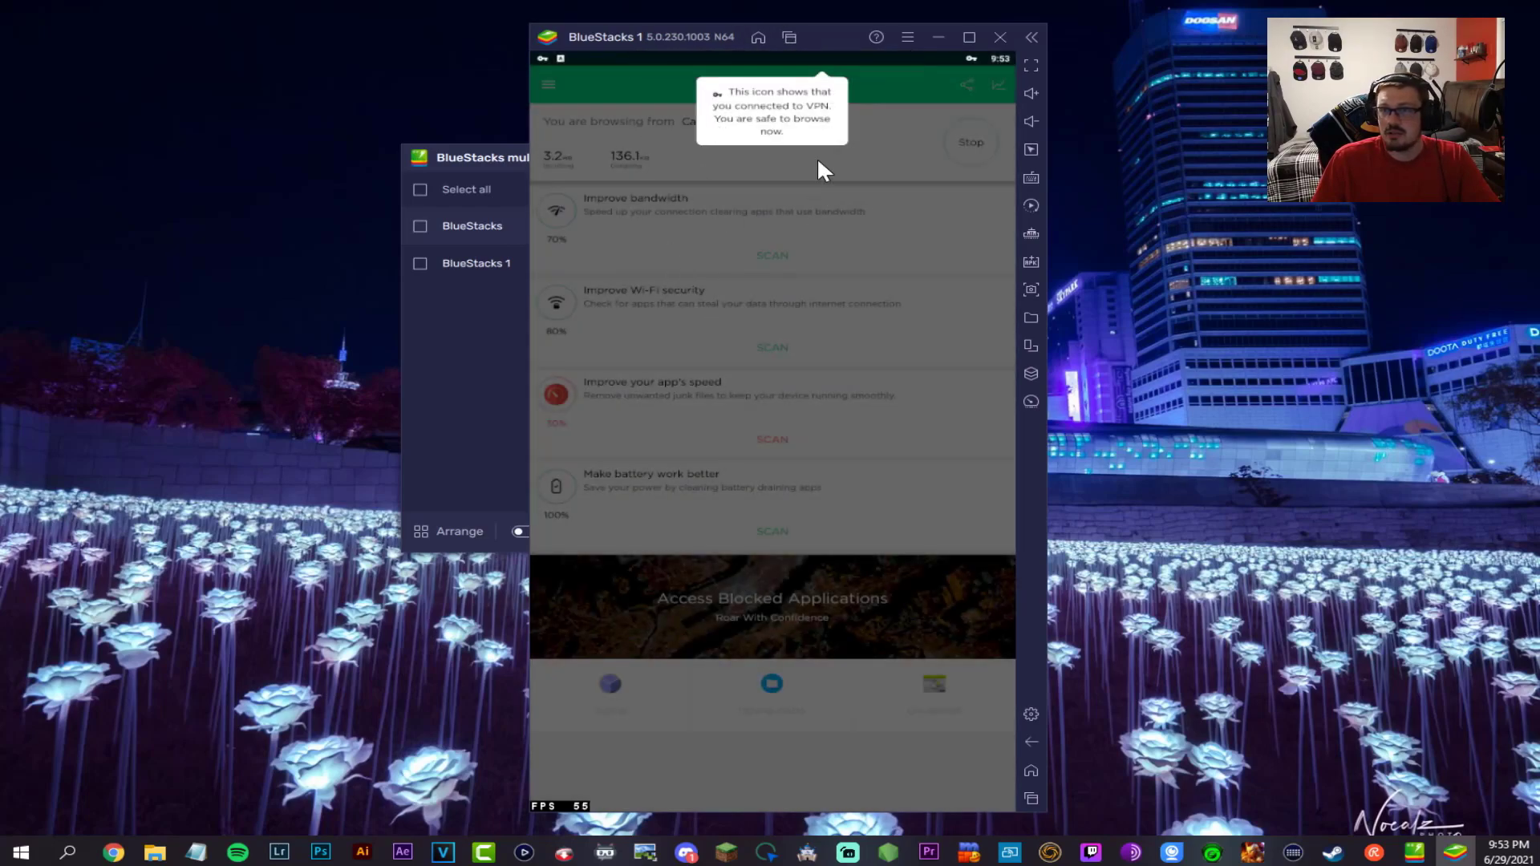
- Launch the Revolution game from the home screen, skip its intro and download all the game patch data
{"action": "left_click", "coordinate": [1031, 762]}
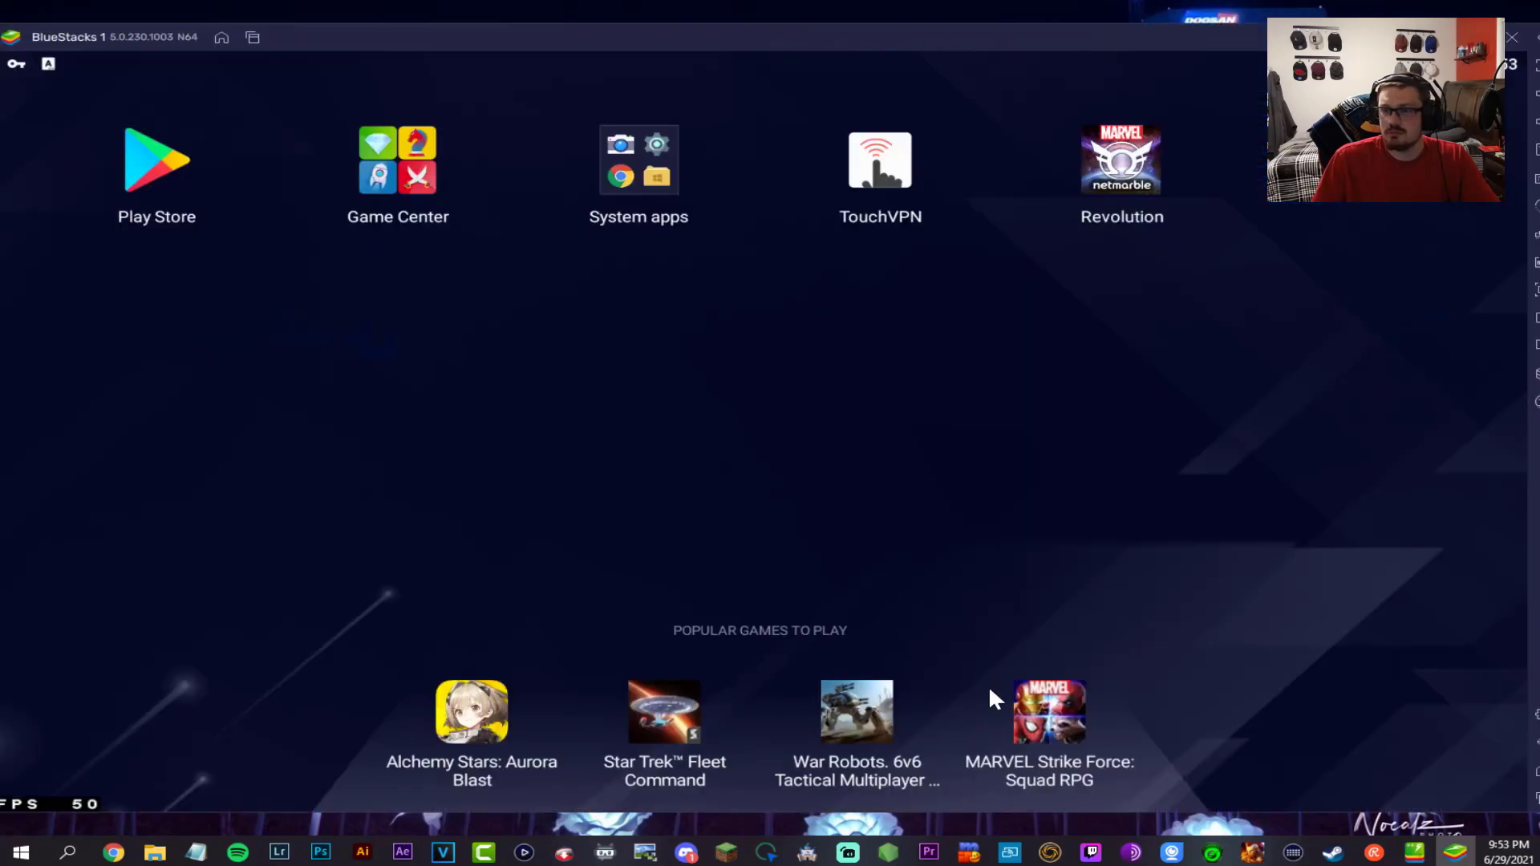
{"action": "left_click_drag", "start_coordinate": [144, 59], "coordinate": [232, 9]}
{"action": "left_click", "coordinate": [1085, 320]}
{"action": "left_click", "coordinate": [1097, 185]}
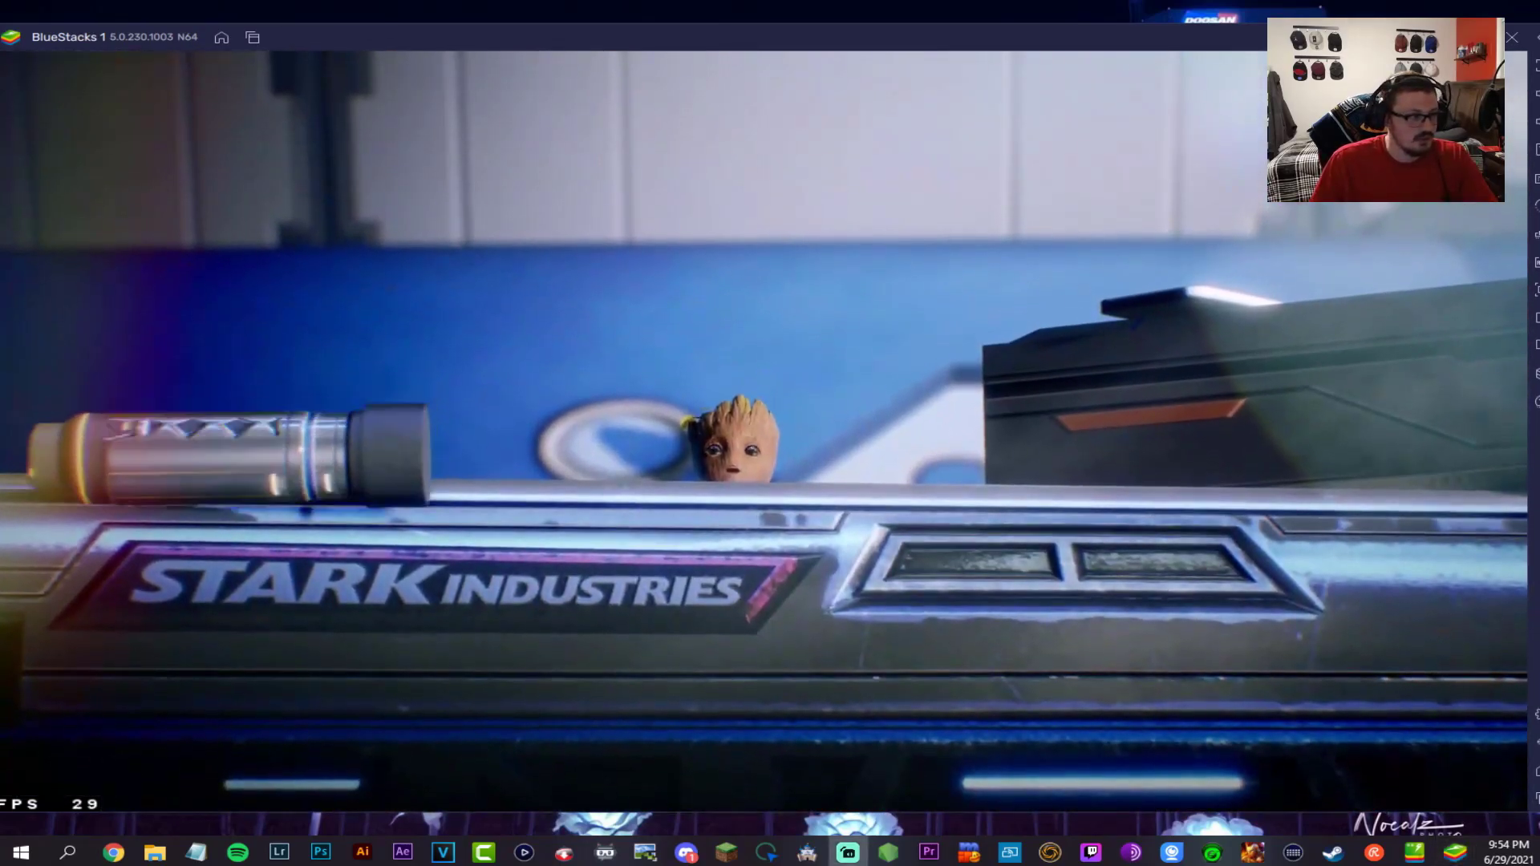
{"action": "left_click", "coordinate": [841, 261]}
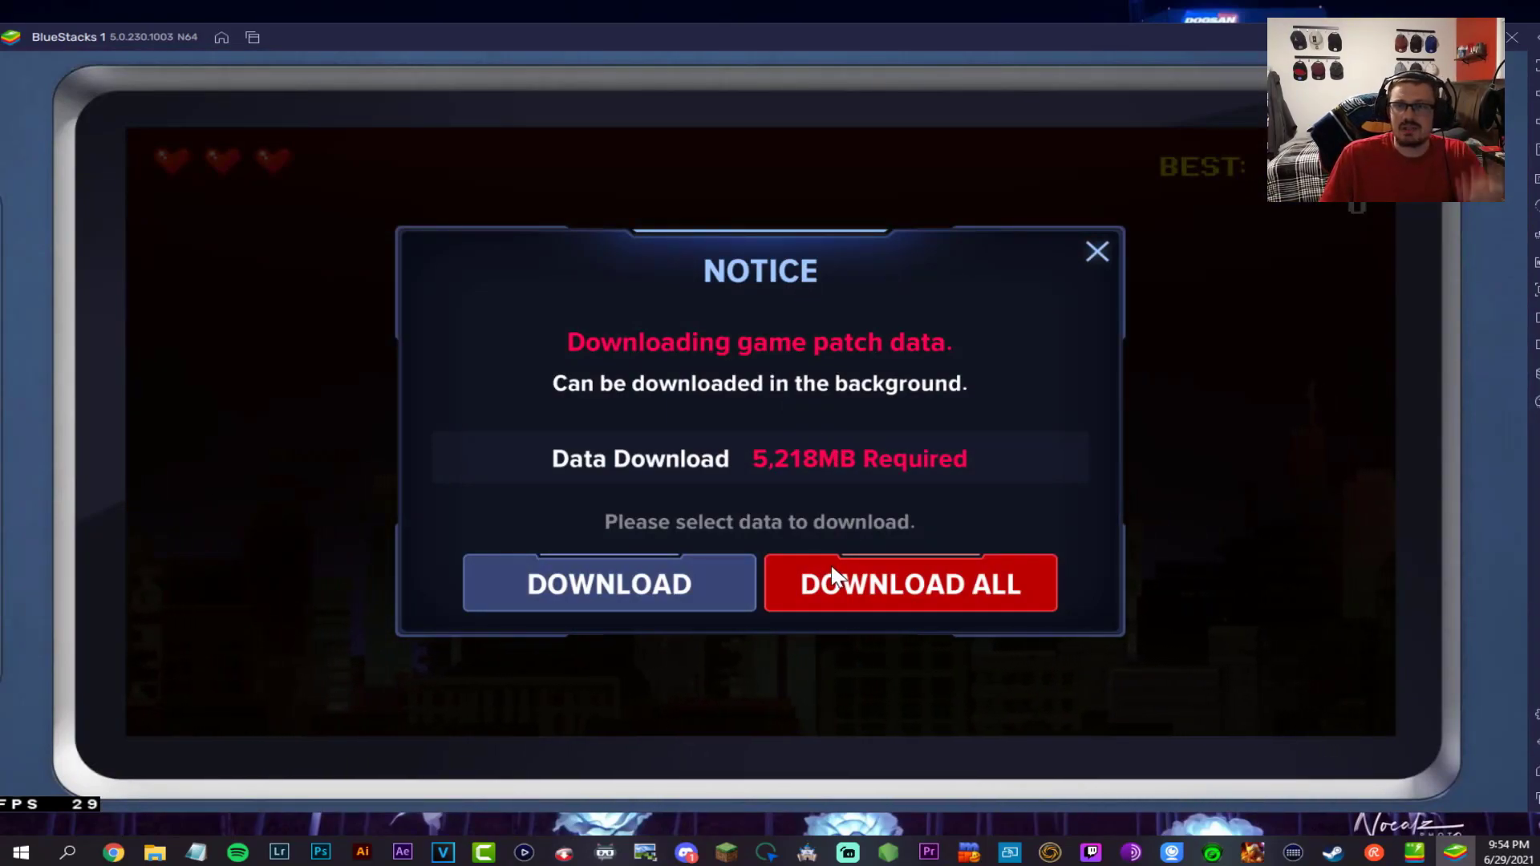
{"action": "left_click", "coordinate": [860, 593]}
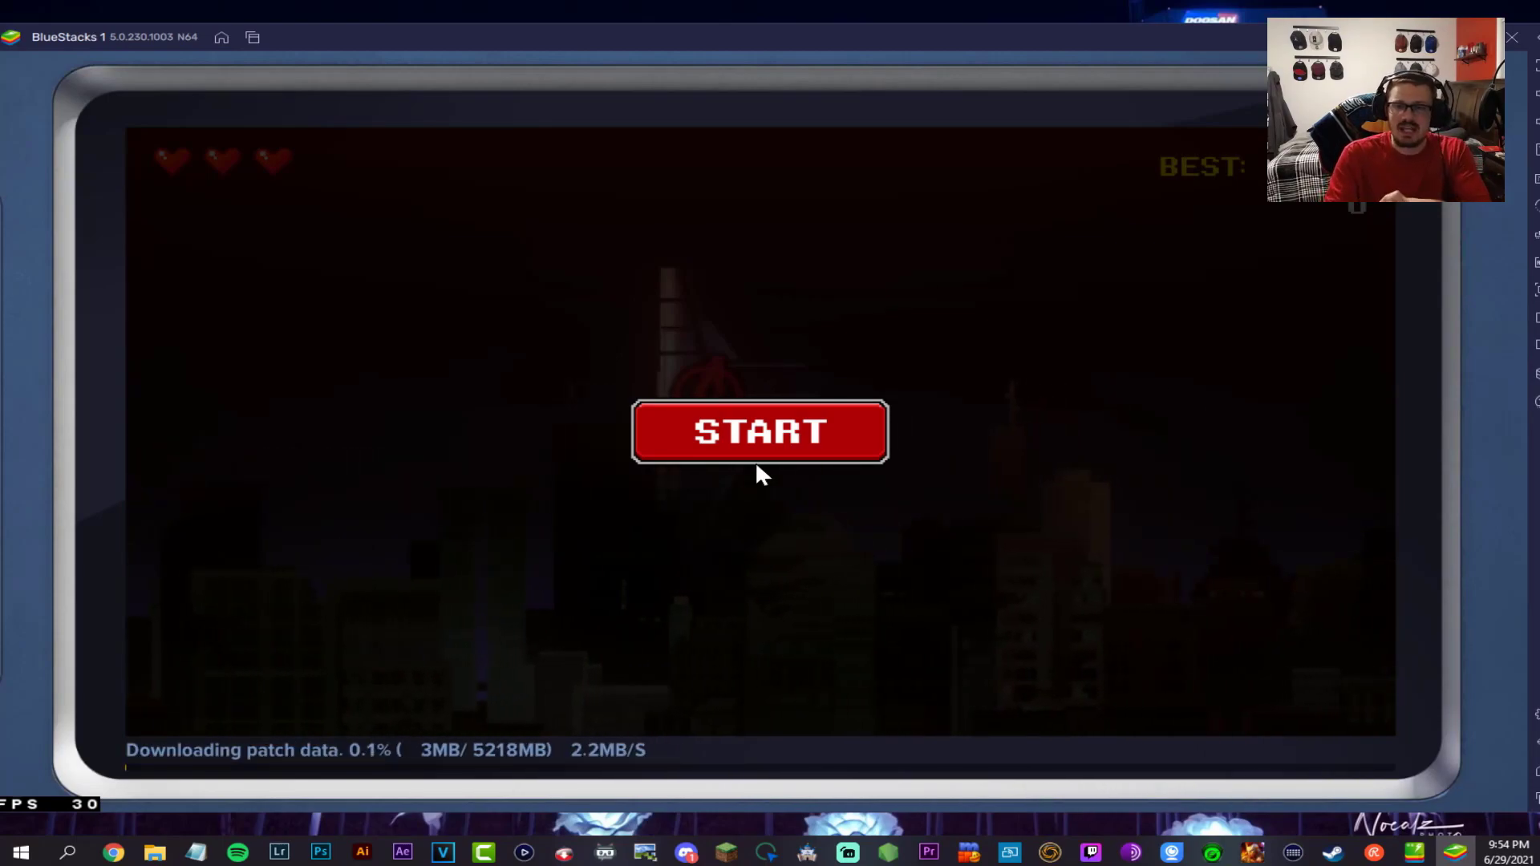
- Check the patch download in the notifications and open TouchVPN from its notification
{"action": "mouse_move", "coordinate": [405, 44]}
{"action": "left_mouse_down"}
{"action": "mouse_move", "coordinate": [401, 126]}
{"action": "mouse_move", "coordinate": [441, 18]}
{"action": "mouse_move", "coordinate": [406, 75]}
{"action": "mouse_move", "coordinate": [403, 60]}
{"action": "left_mouse_up"}
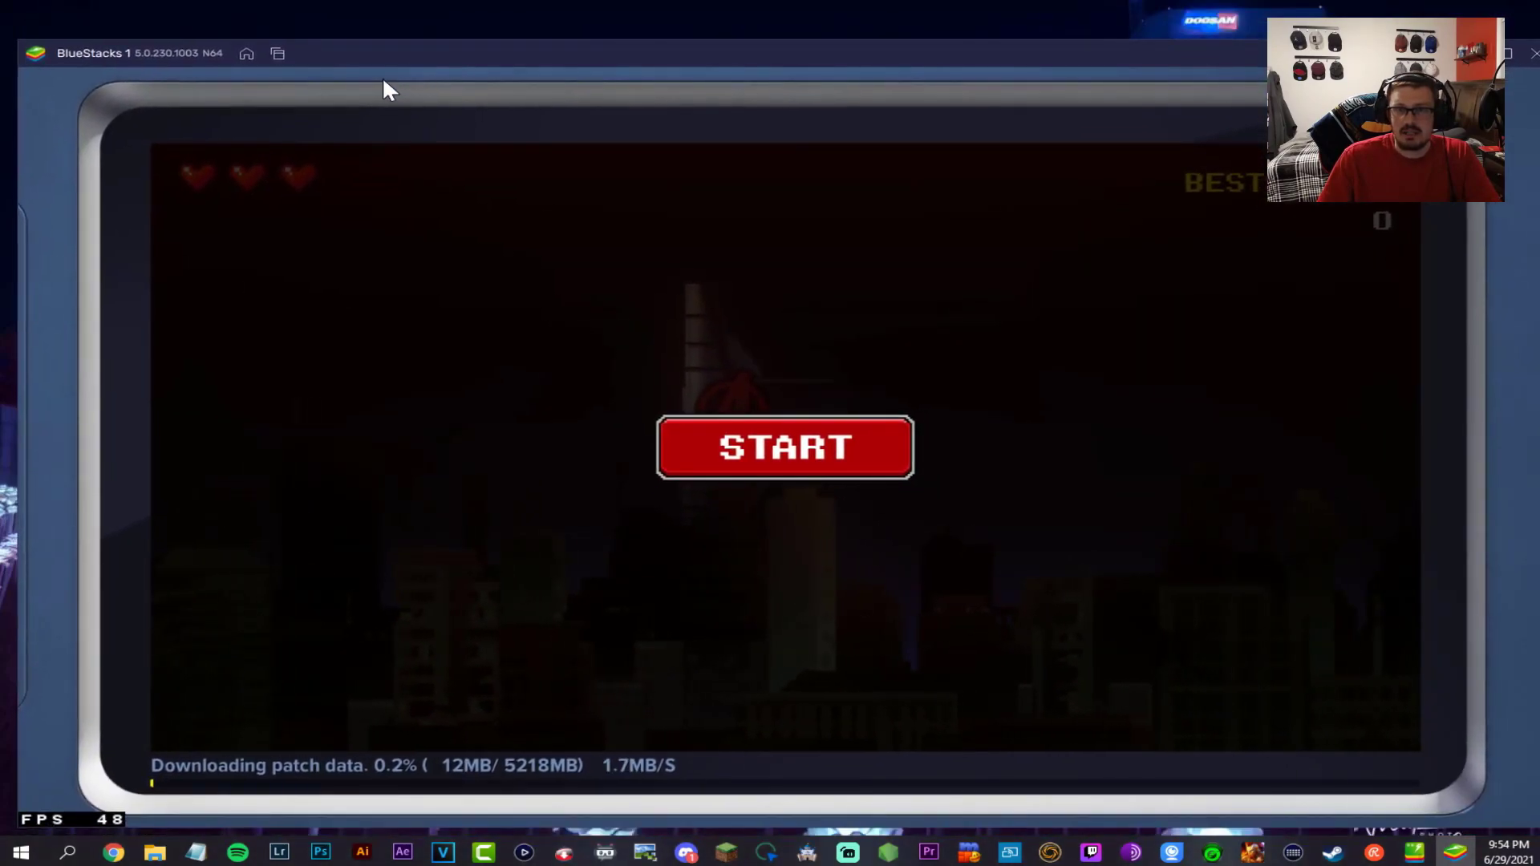
{"action": "left_click_drag", "start_coordinate": [311, 79], "coordinate": [343, 385]}
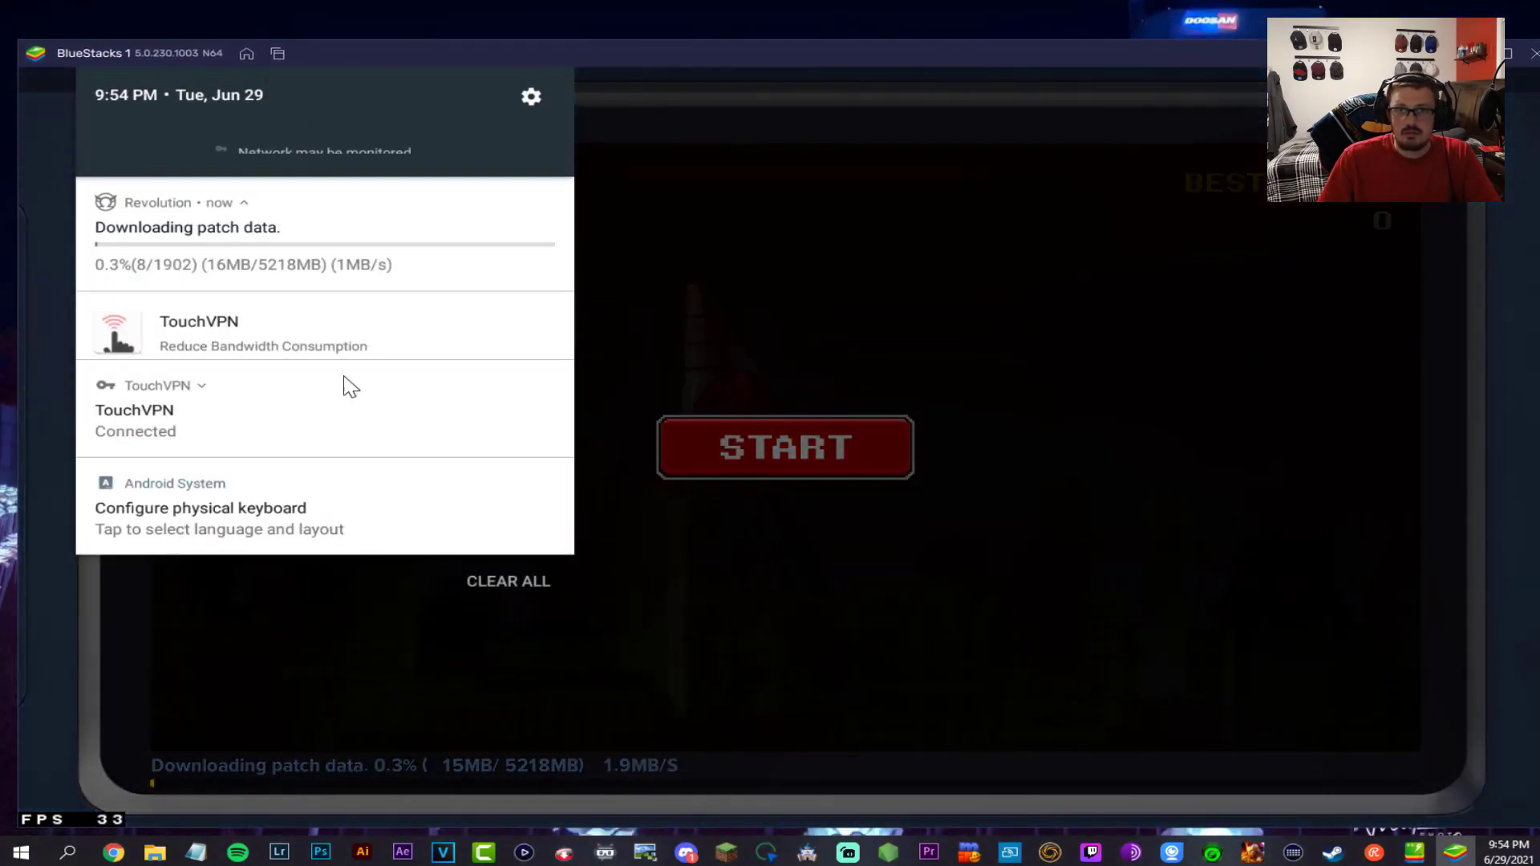
{"action": "left_click", "coordinate": [301, 349]}
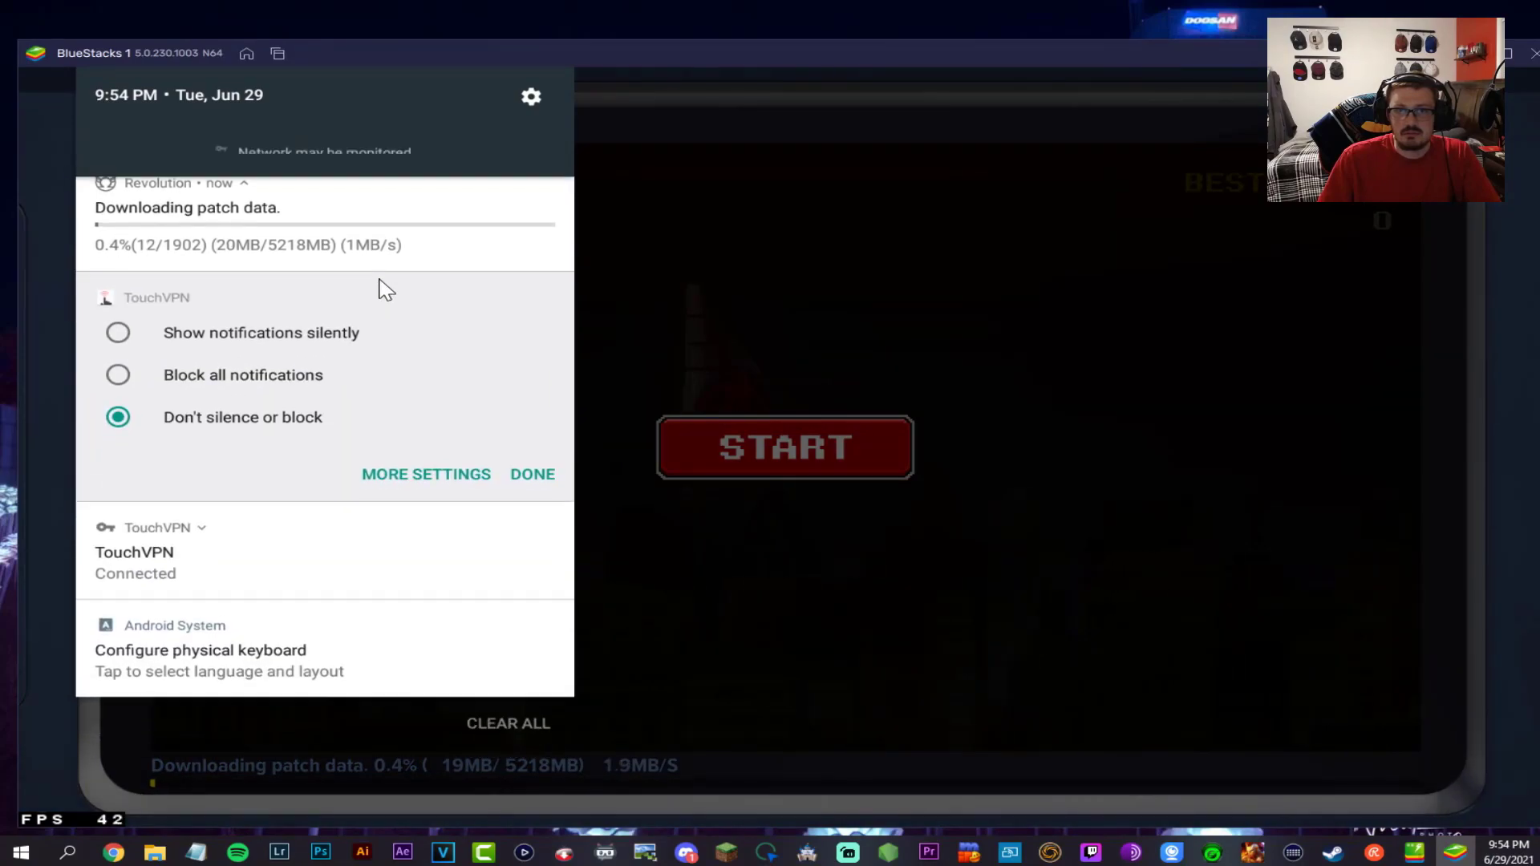
{"action": "left_click", "coordinate": [262, 577]}
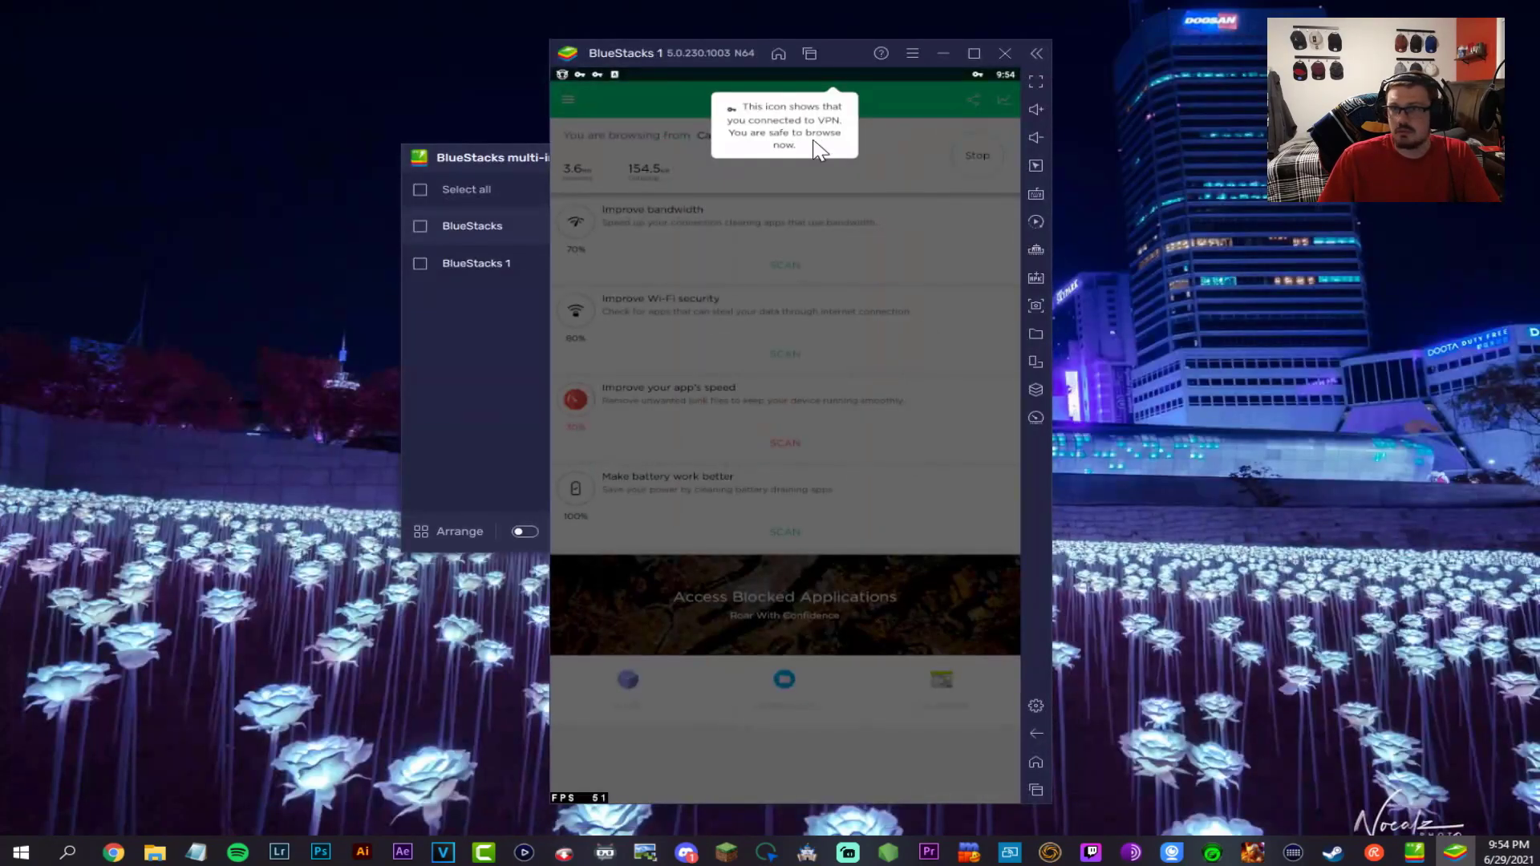
{"action": "left_click_drag", "start_coordinate": [826, 88], "coordinate": [775, 255]}
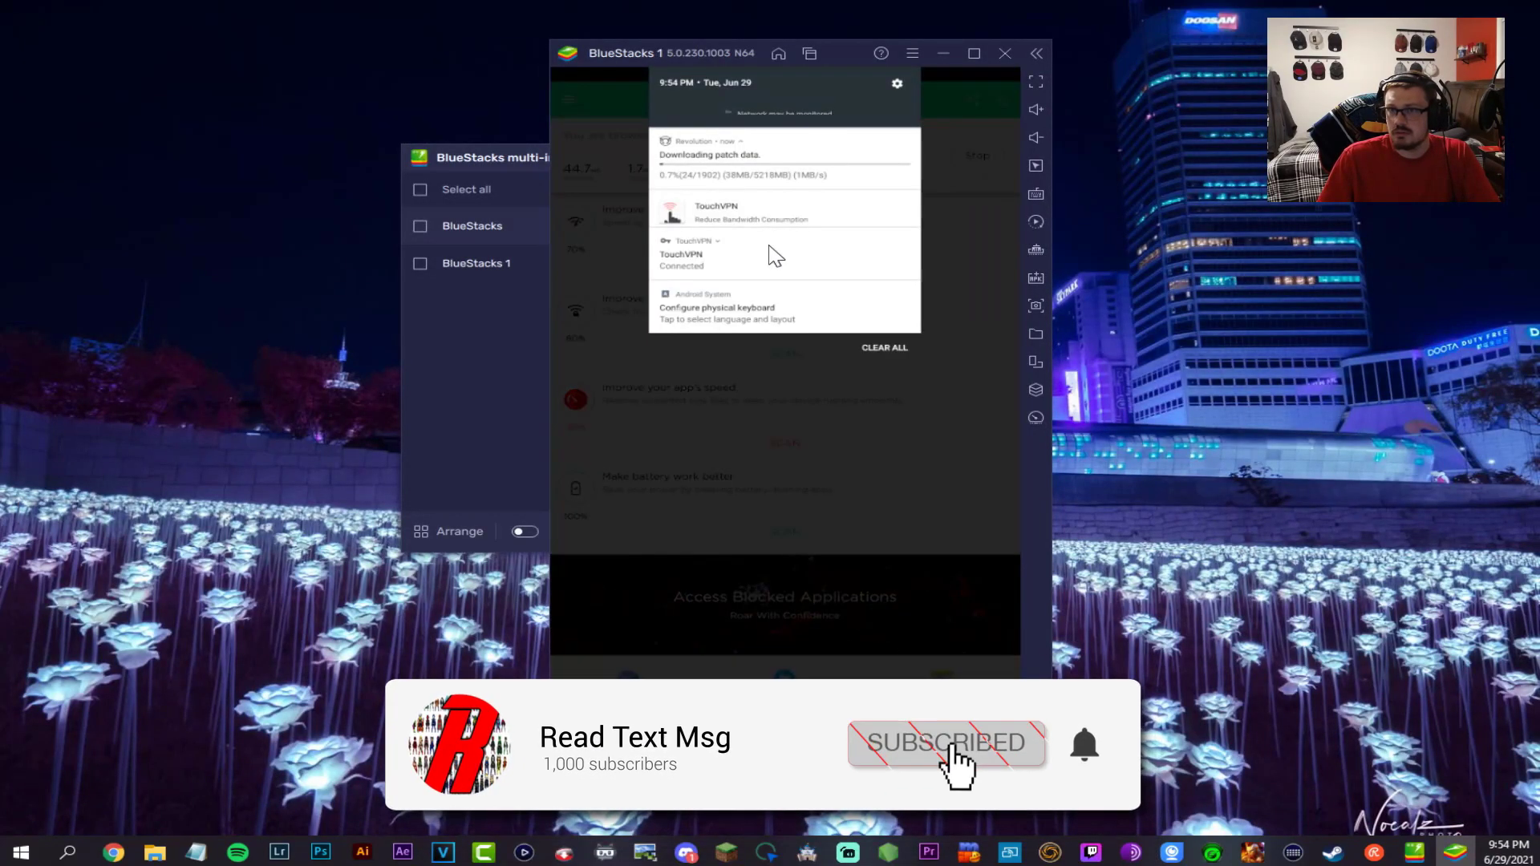
{"action": "left_click", "coordinate": [764, 228]}
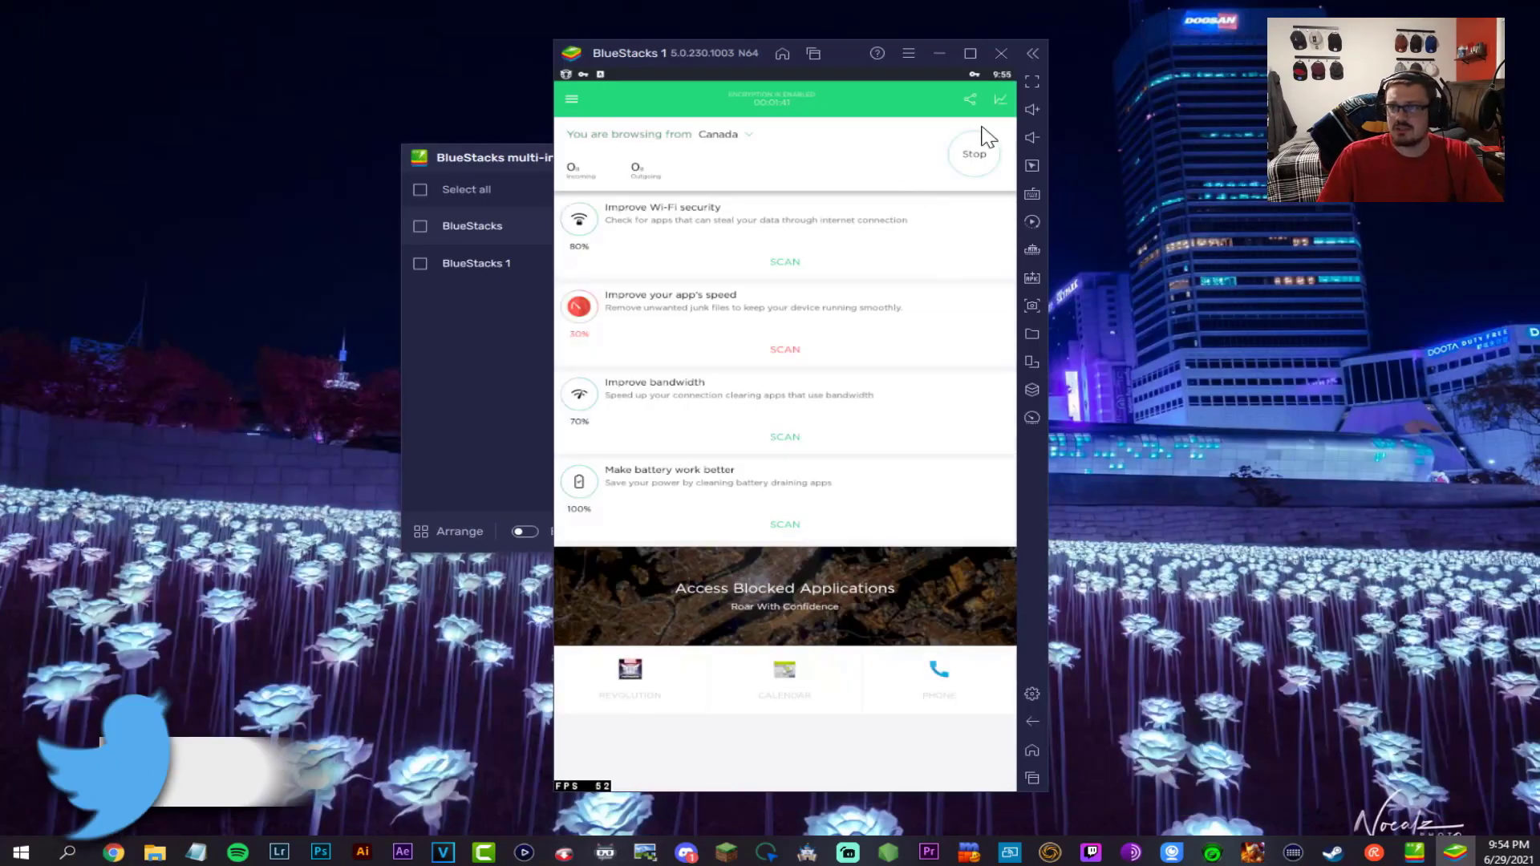
- Stop the VPN connection, dismiss the ad and switch back to the Revolution game from the recent apps
{"action": "left_click", "coordinate": [980, 140]}
{"action": "left_click", "coordinate": [988, 88]}
{"action": "left_click", "coordinate": [1033, 775]}
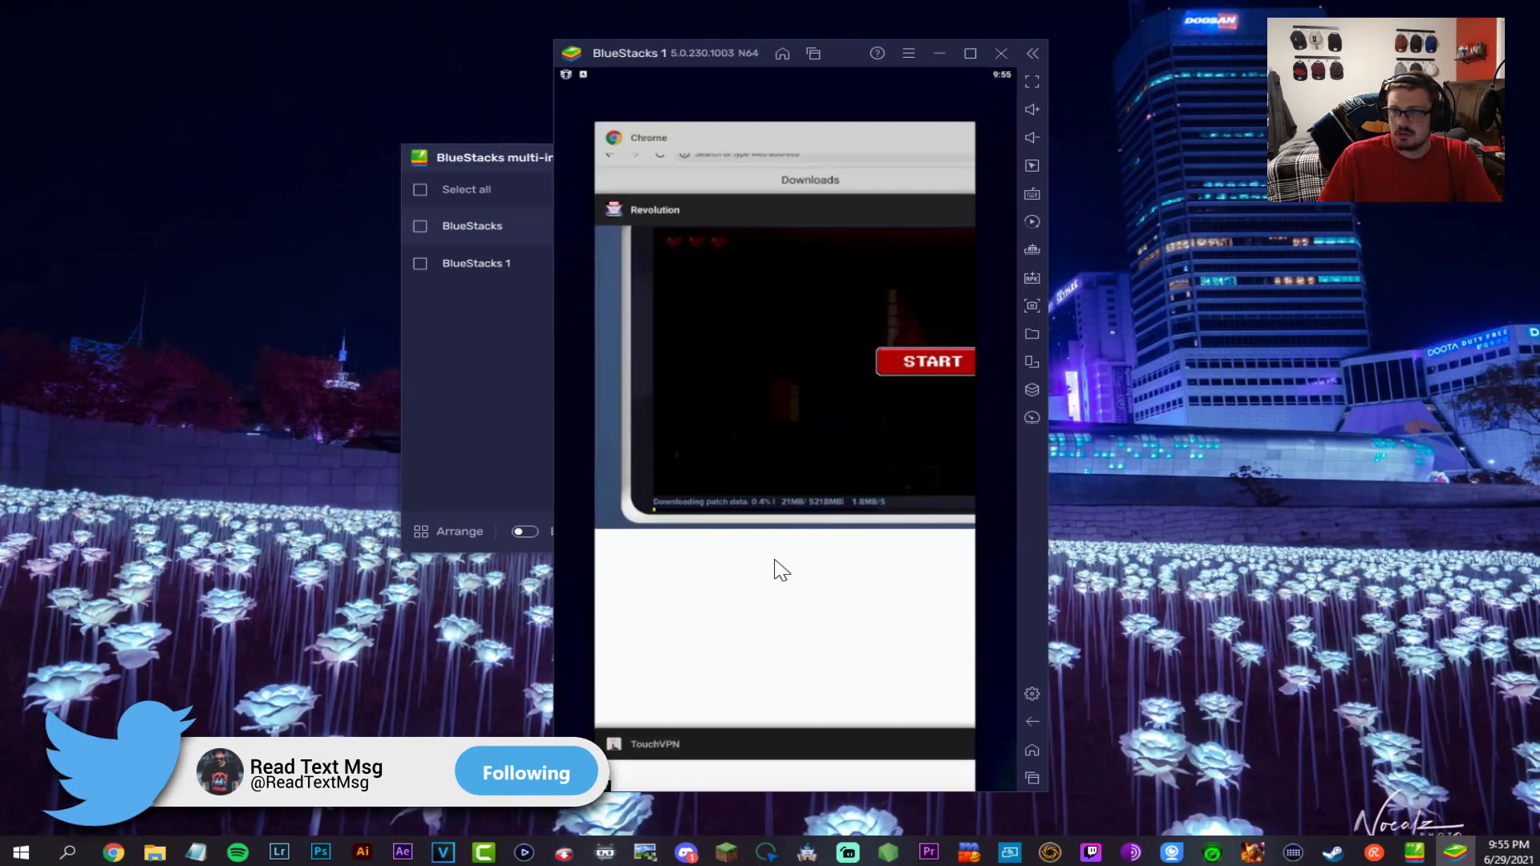
{"action": "left_click", "coordinate": [774, 560]}
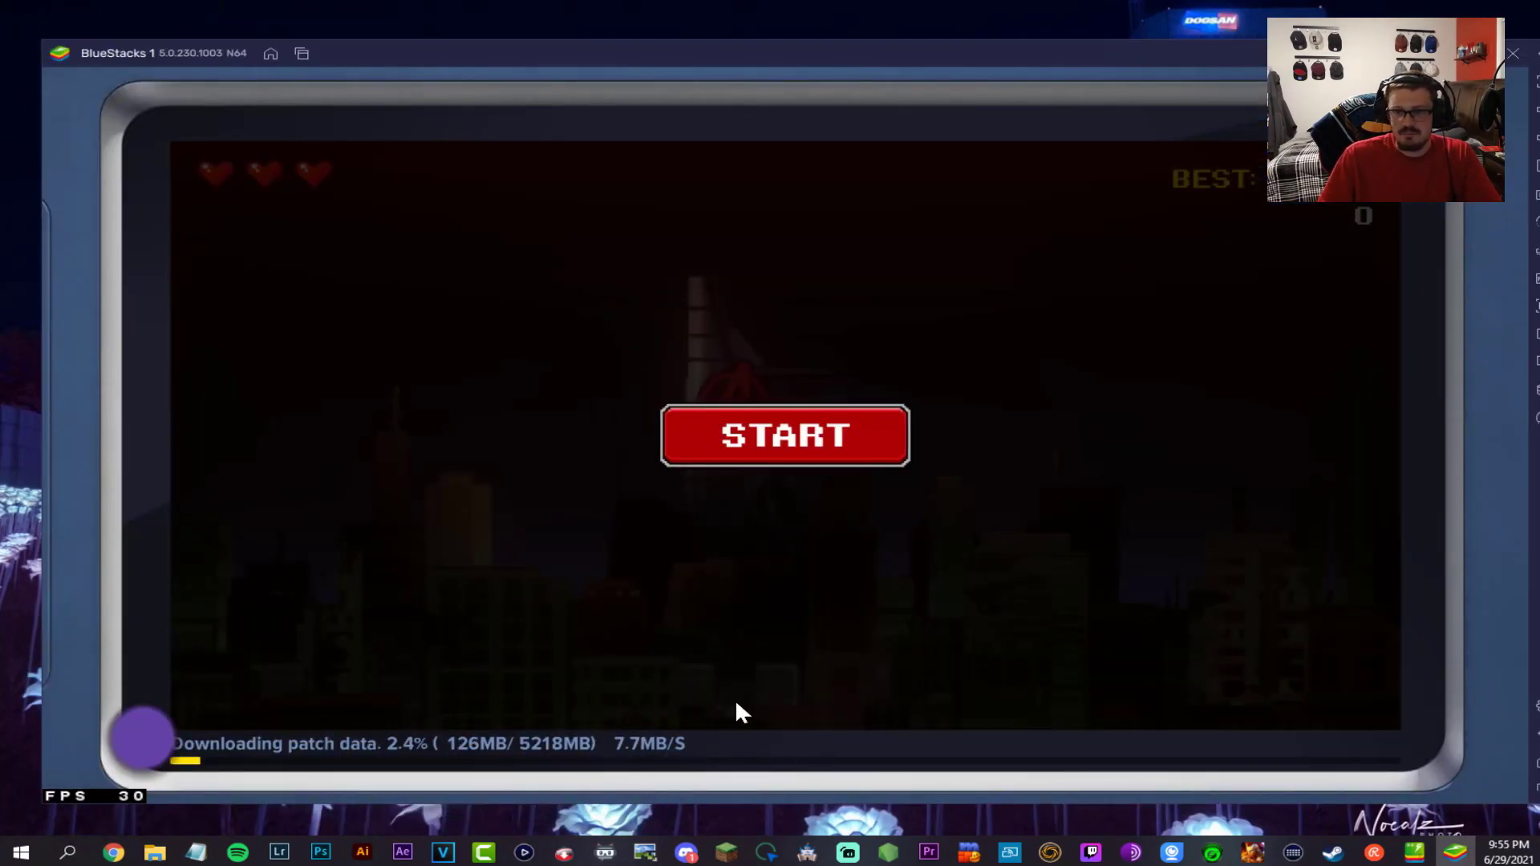
- Start the built-in flying mini-game and play it while the patch data downloads
{"action": "left_click", "coordinate": [744, 417]}
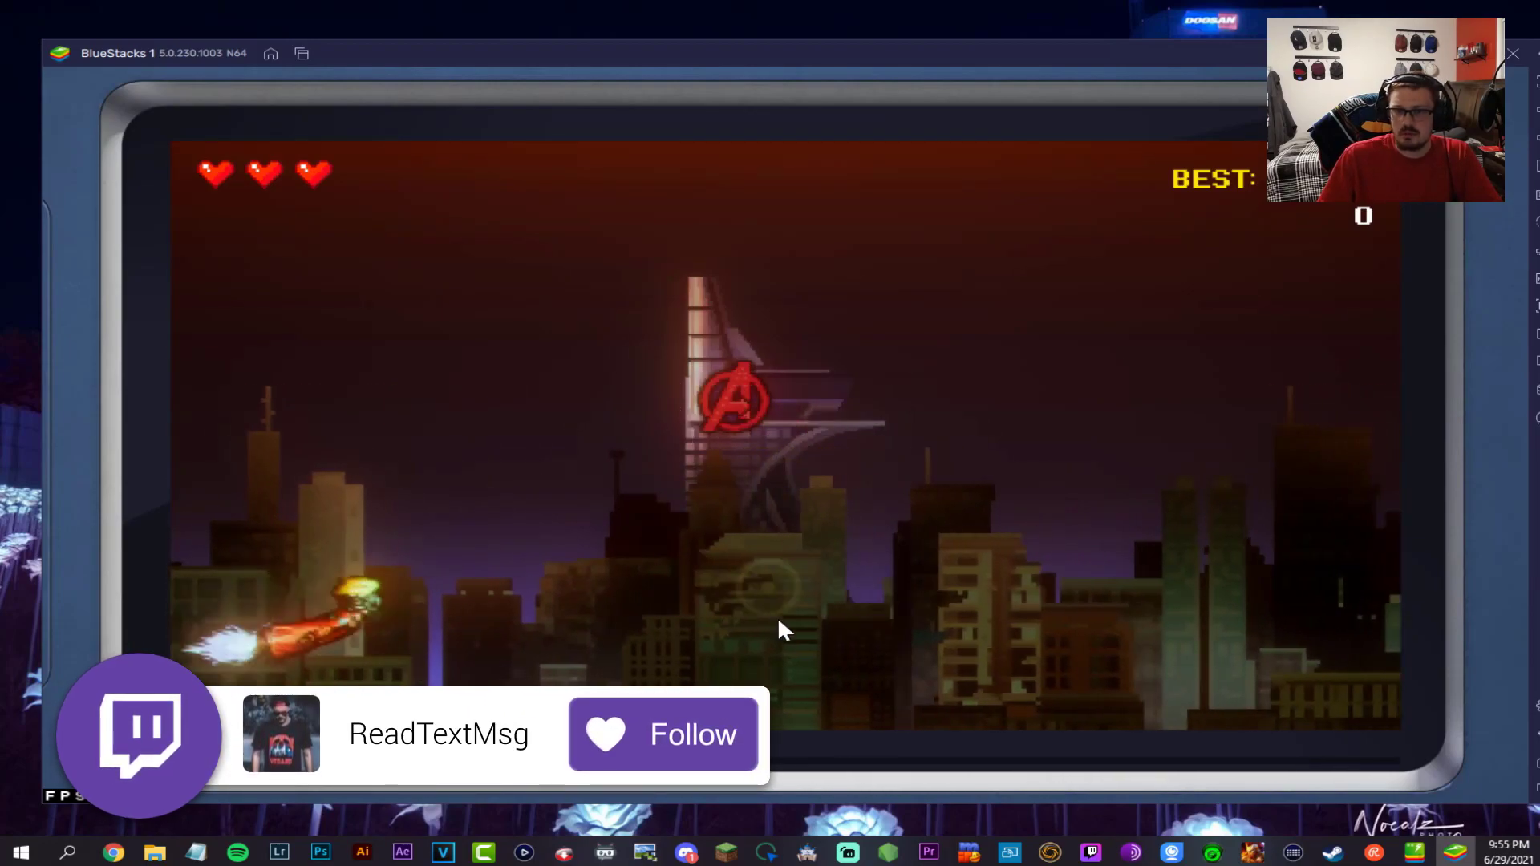
{"action": "left_click", "coordinate": [684, 536]}
{"action": "left_click", "coordinate": [683, 535]}
{"action": "left_click", "coordinate": [683, 537]}
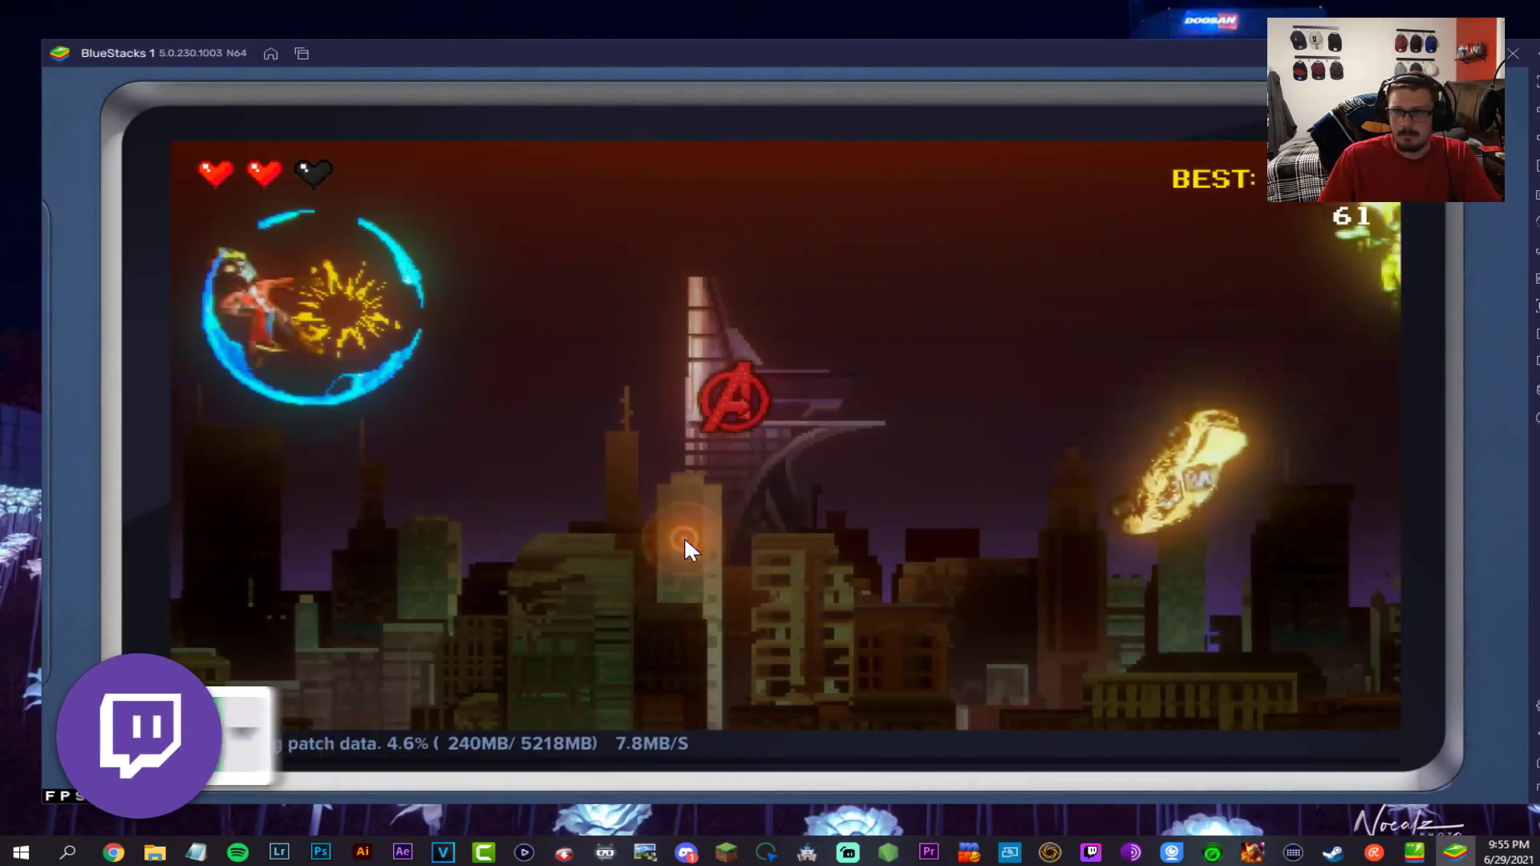
{"action": "left_click", "coordinate": [683, 537]}
{"action": "left_click", "coordinate": [683, 536]}
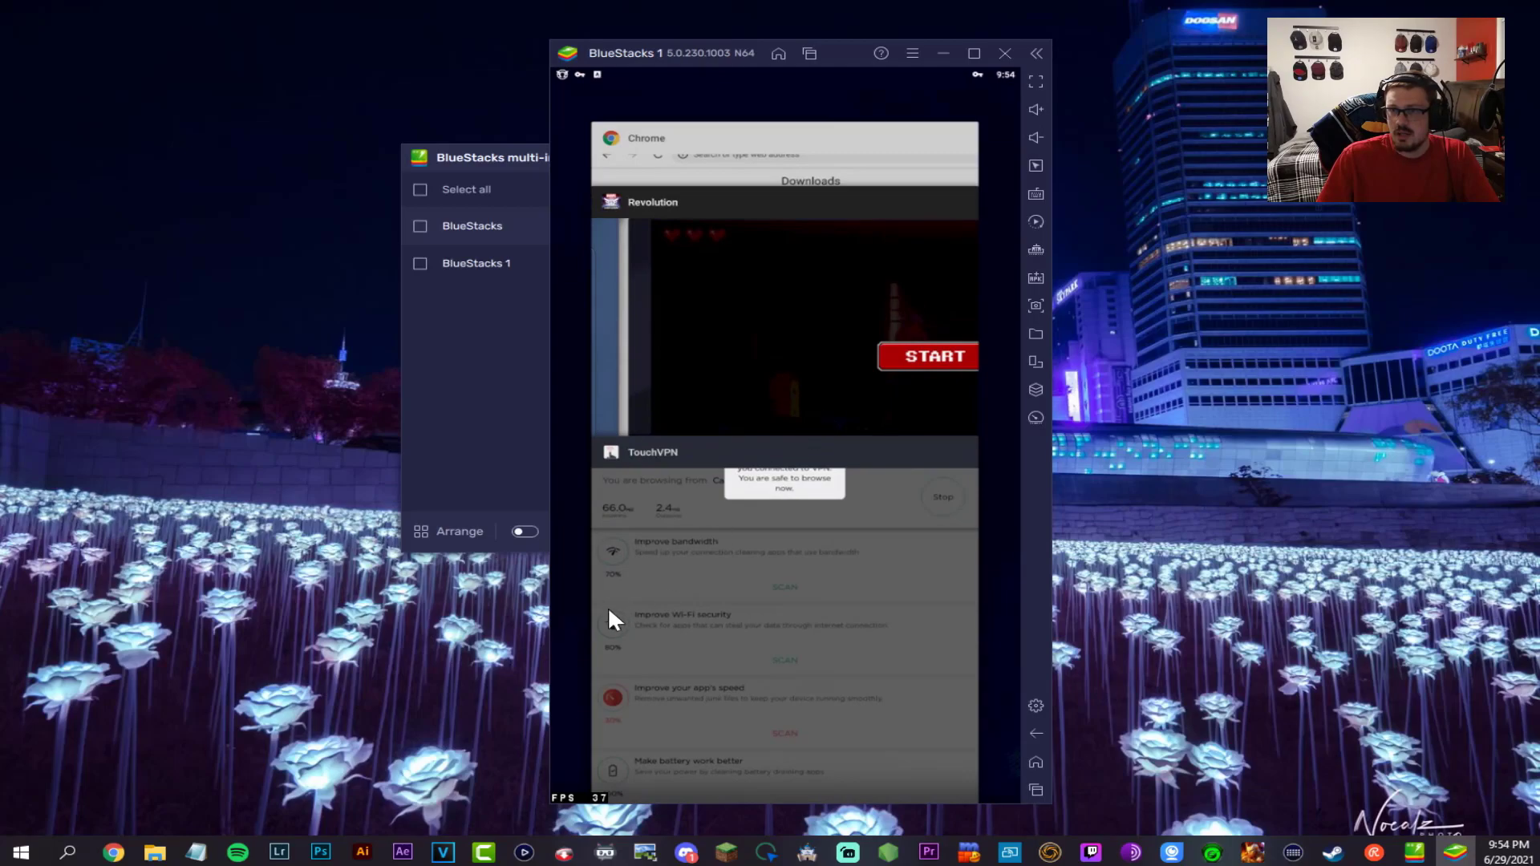
- Remove TouchVPN from the recent apps, return to the home screen and check the patch download notification
{"action": "left_click_drag", "start_coordinate": [880, 674], "coordinate": [626, 642]}
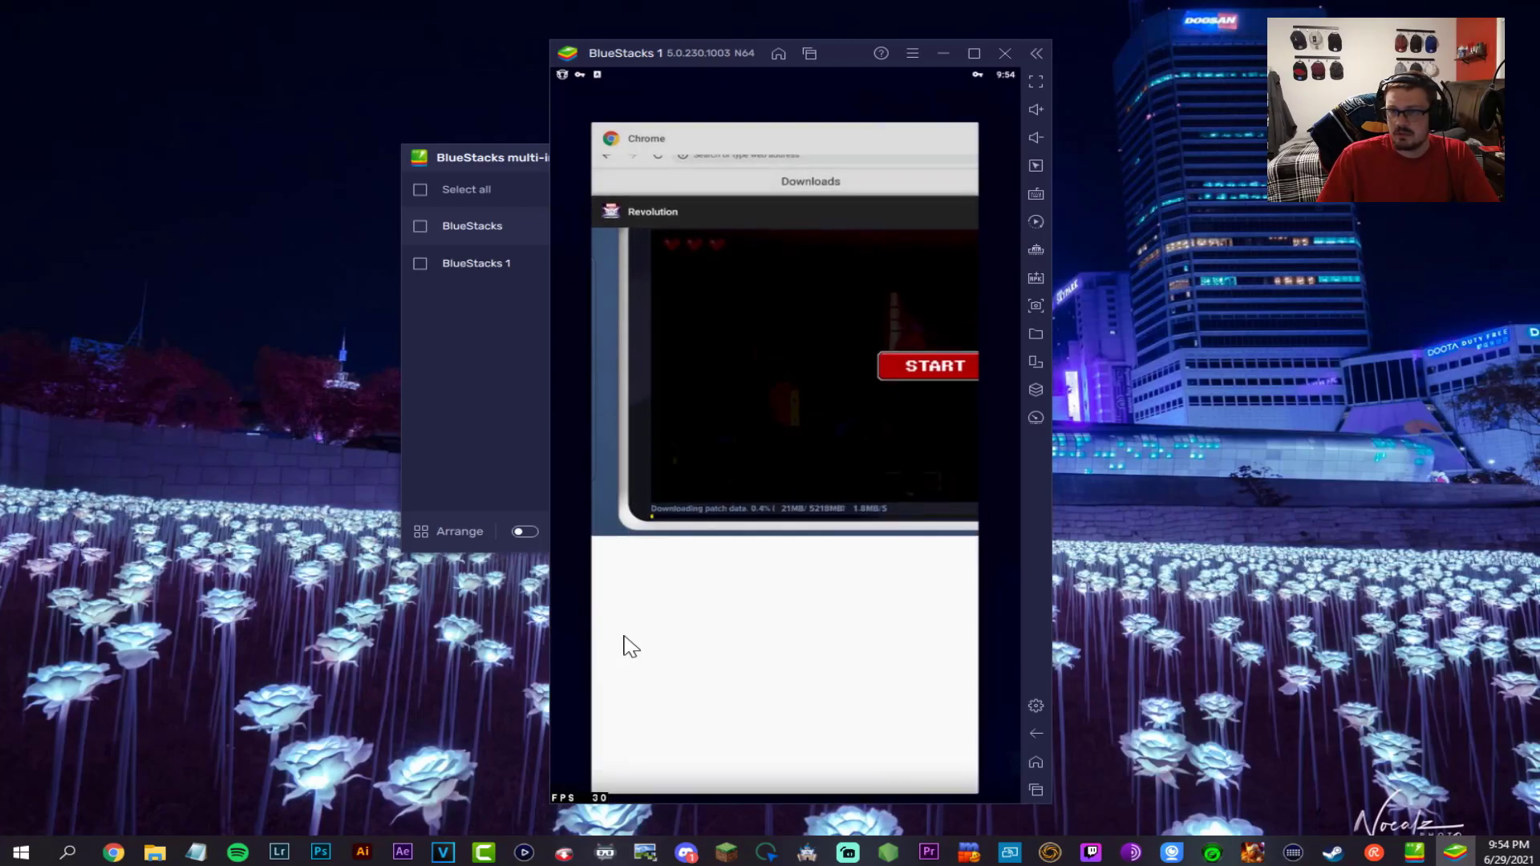
{"action": "left_click", "coordinate": [1036, 757]}
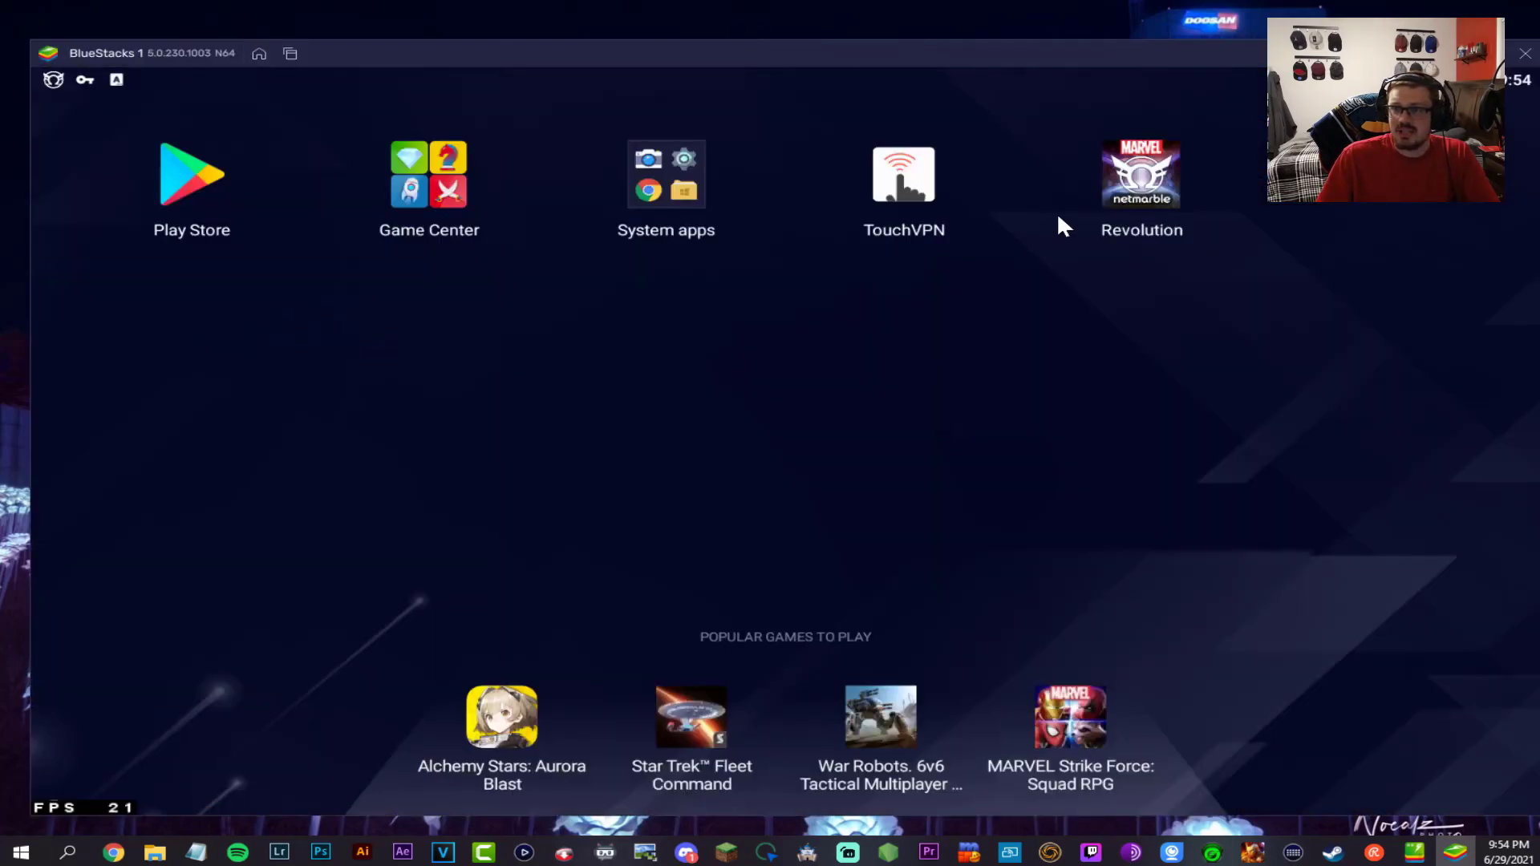
{"action": "left_click_drag", "start_coordinate": [480, 87], "coordinate": [441, 540]}
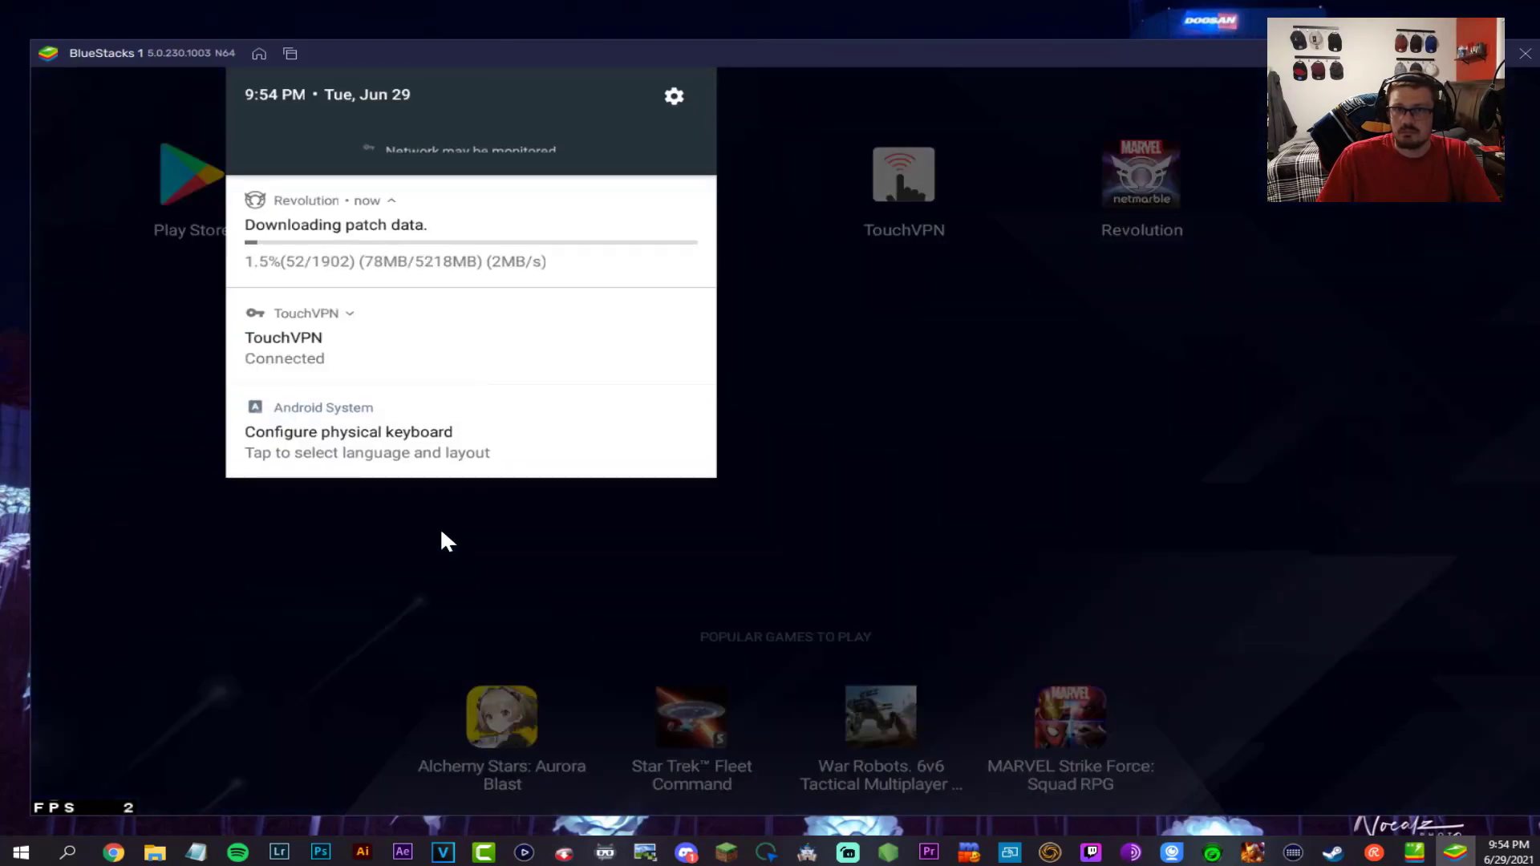
{"action": "left_click", "coordinate": [485, 557]}
- Reopen TouchVPN from the home screen, disconnect the VPN after closing the ad, and show the recent apps
{"action": "left_click", "coordinate": [897, 183]}
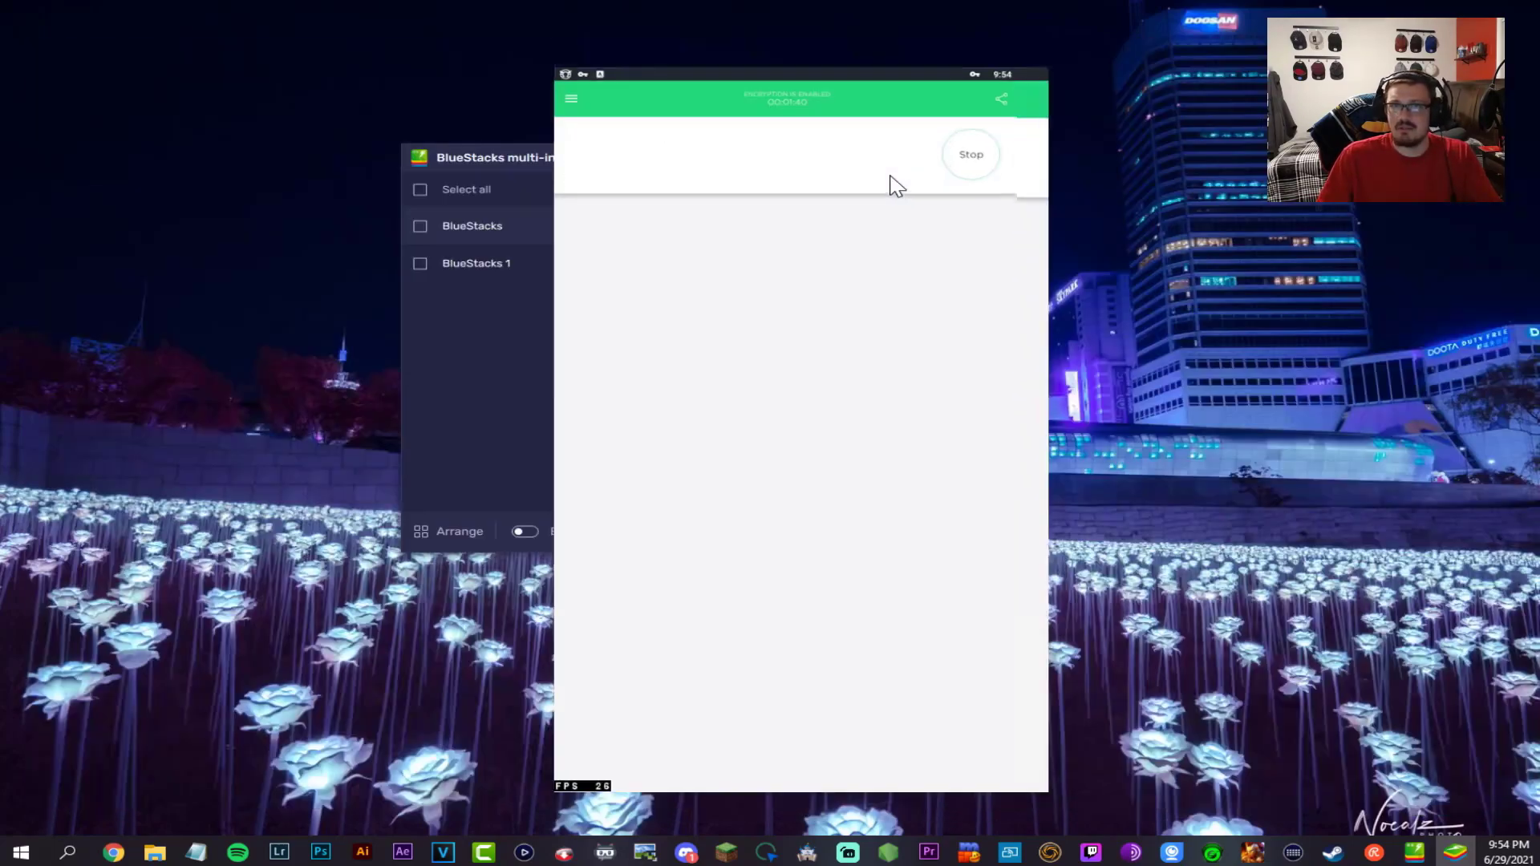
{"action": "left_click", "coordinate": [979, 156]}
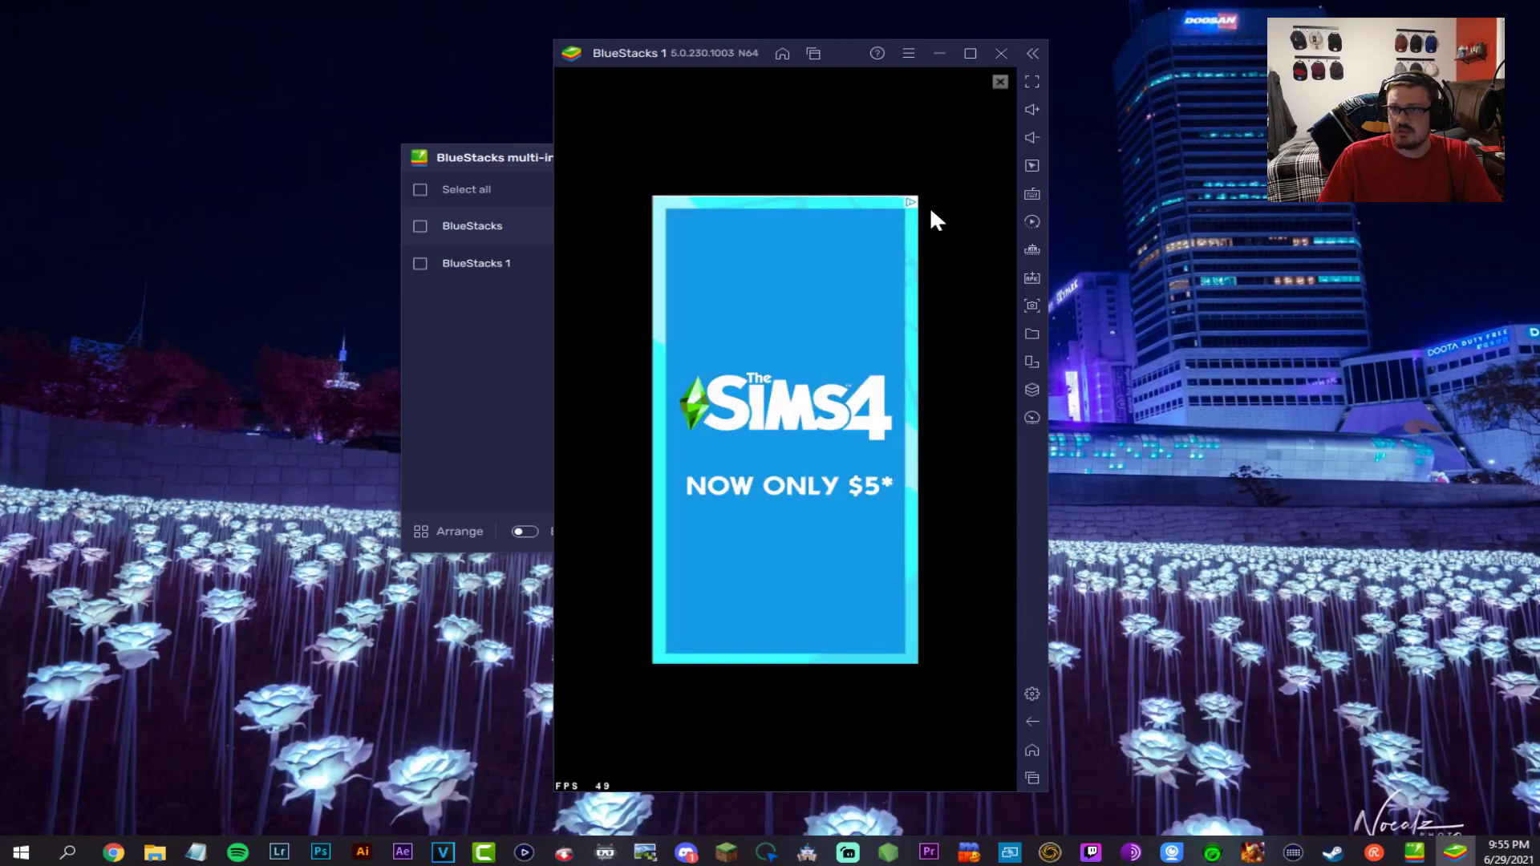
{"action": "left_click", "coordinate": [998, 75]}
{"action": "left_click", "coordinate": [963, 149]}
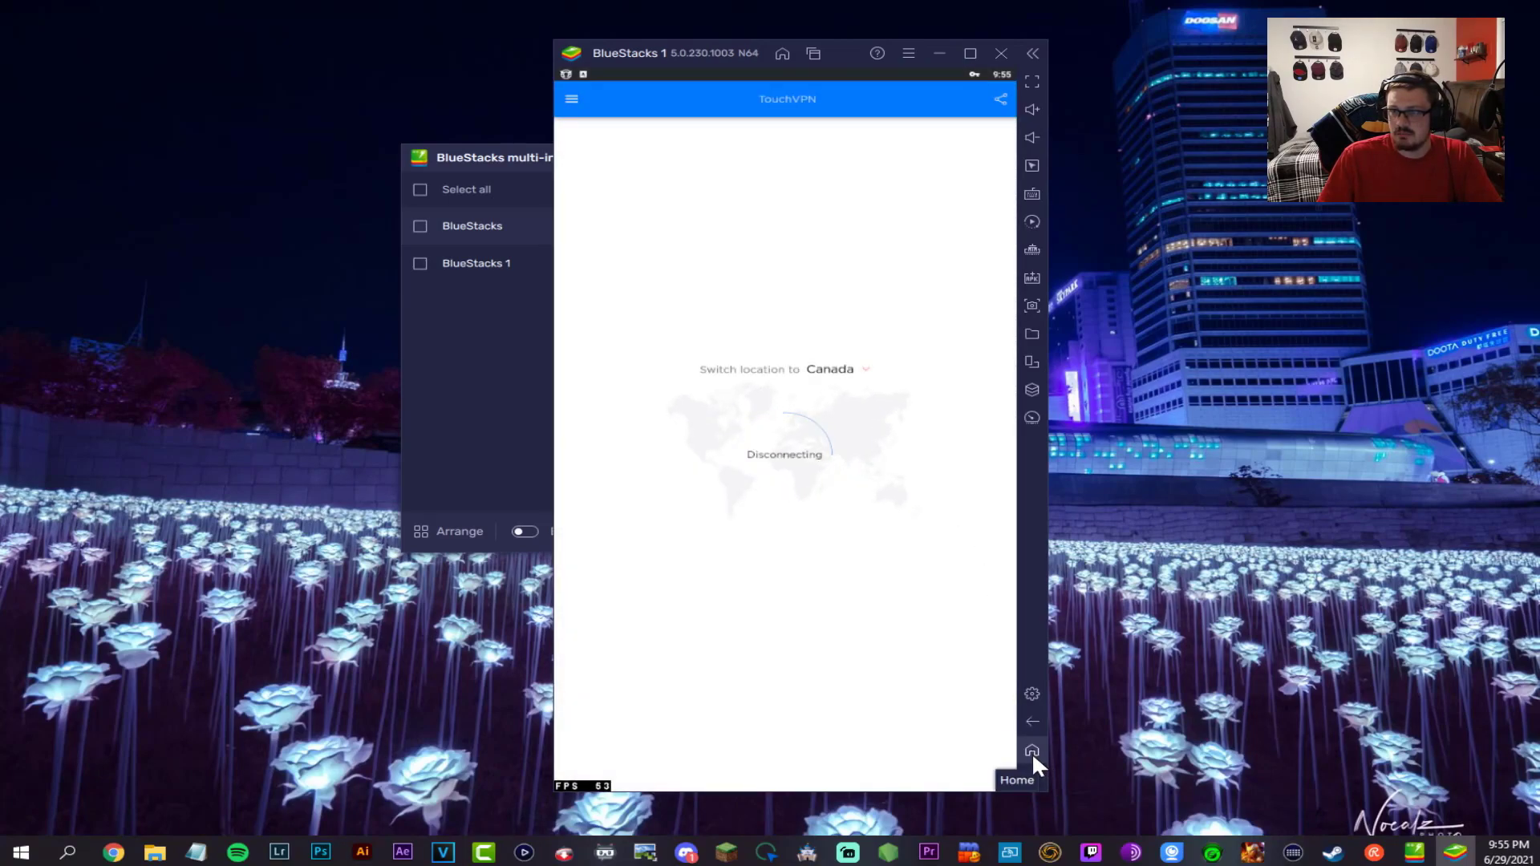
{"action": "left_click", "coordinate": [1032, 778]}
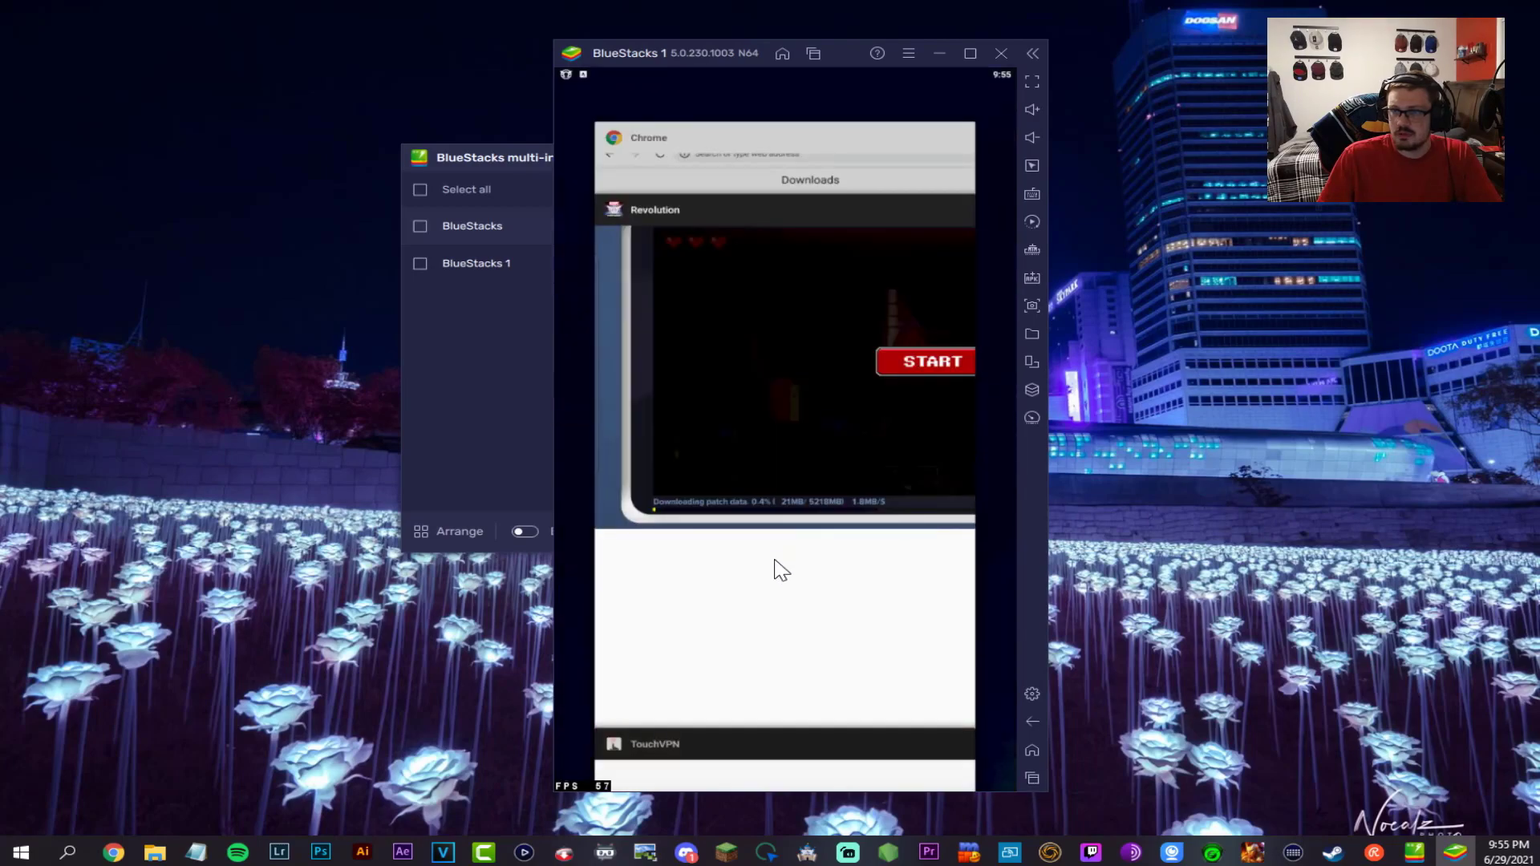
- Switch back to the Revolution game from the recent apps and start its mini-game while the patch data downloads
{"action": "left_click", "coordinate": [795, 387]}
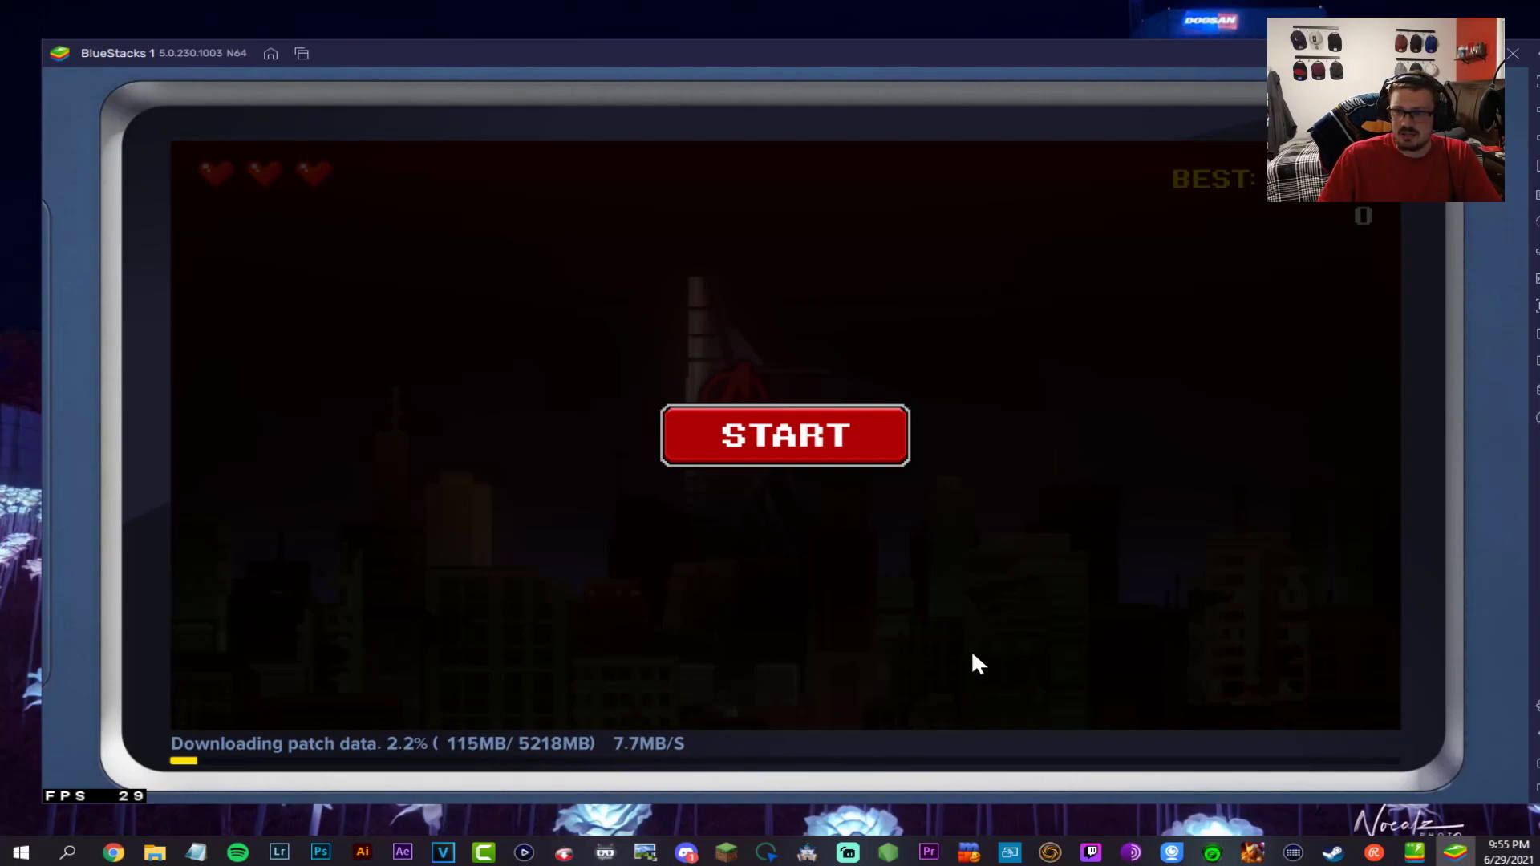
{"action": "left_click", "coordinate": [747, 418]}
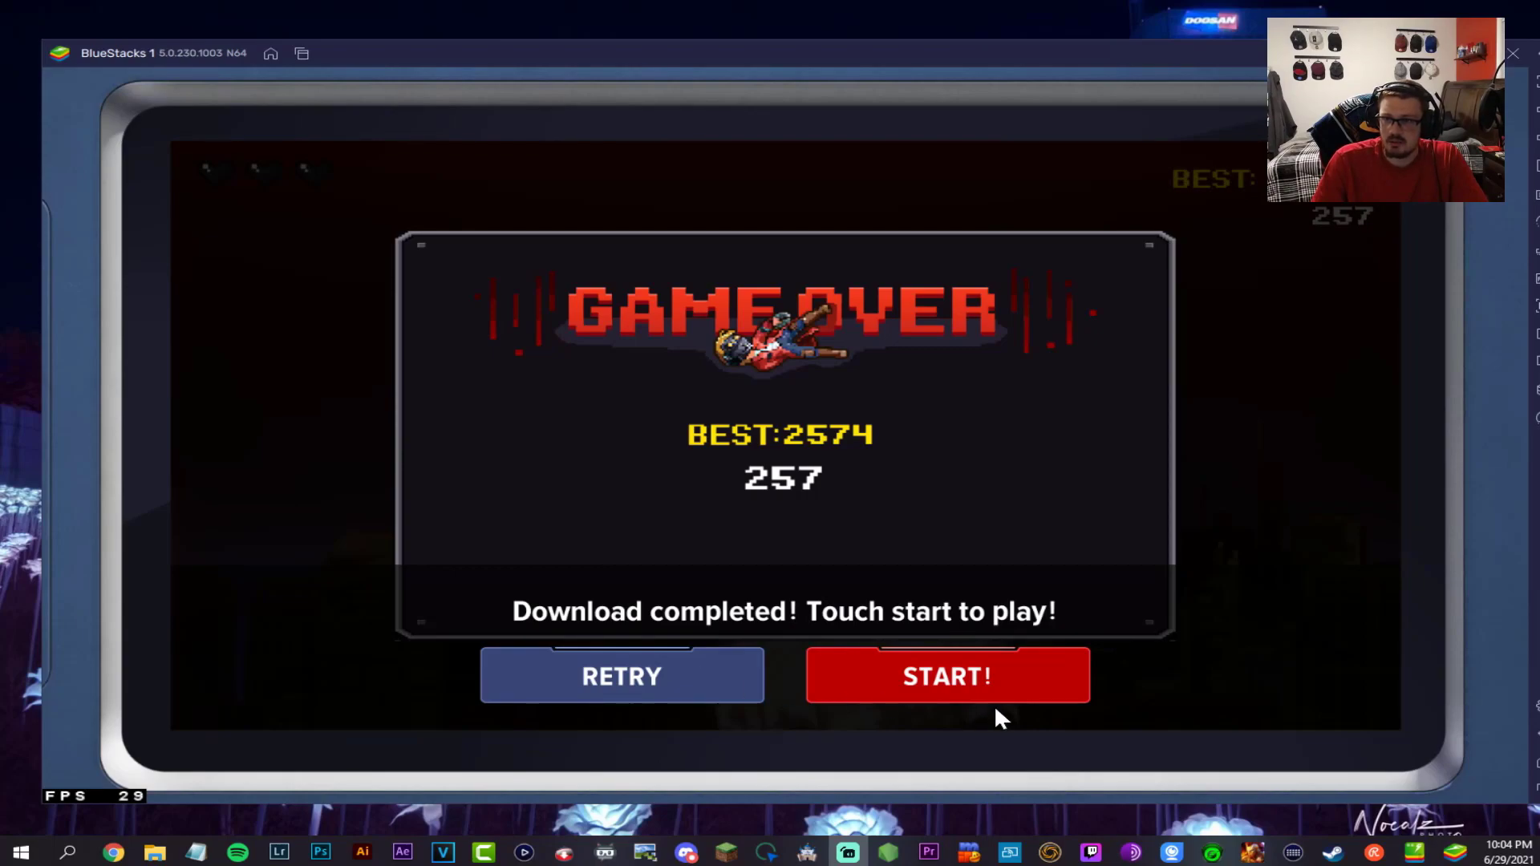
- Start MARVEL Future Revolution from the mini-game's game over screen once the patch download is complete
{"action": "left_click", "coordinate": [916, 587]}
{"action": "left_click", "coordinate": [1041, 661]}
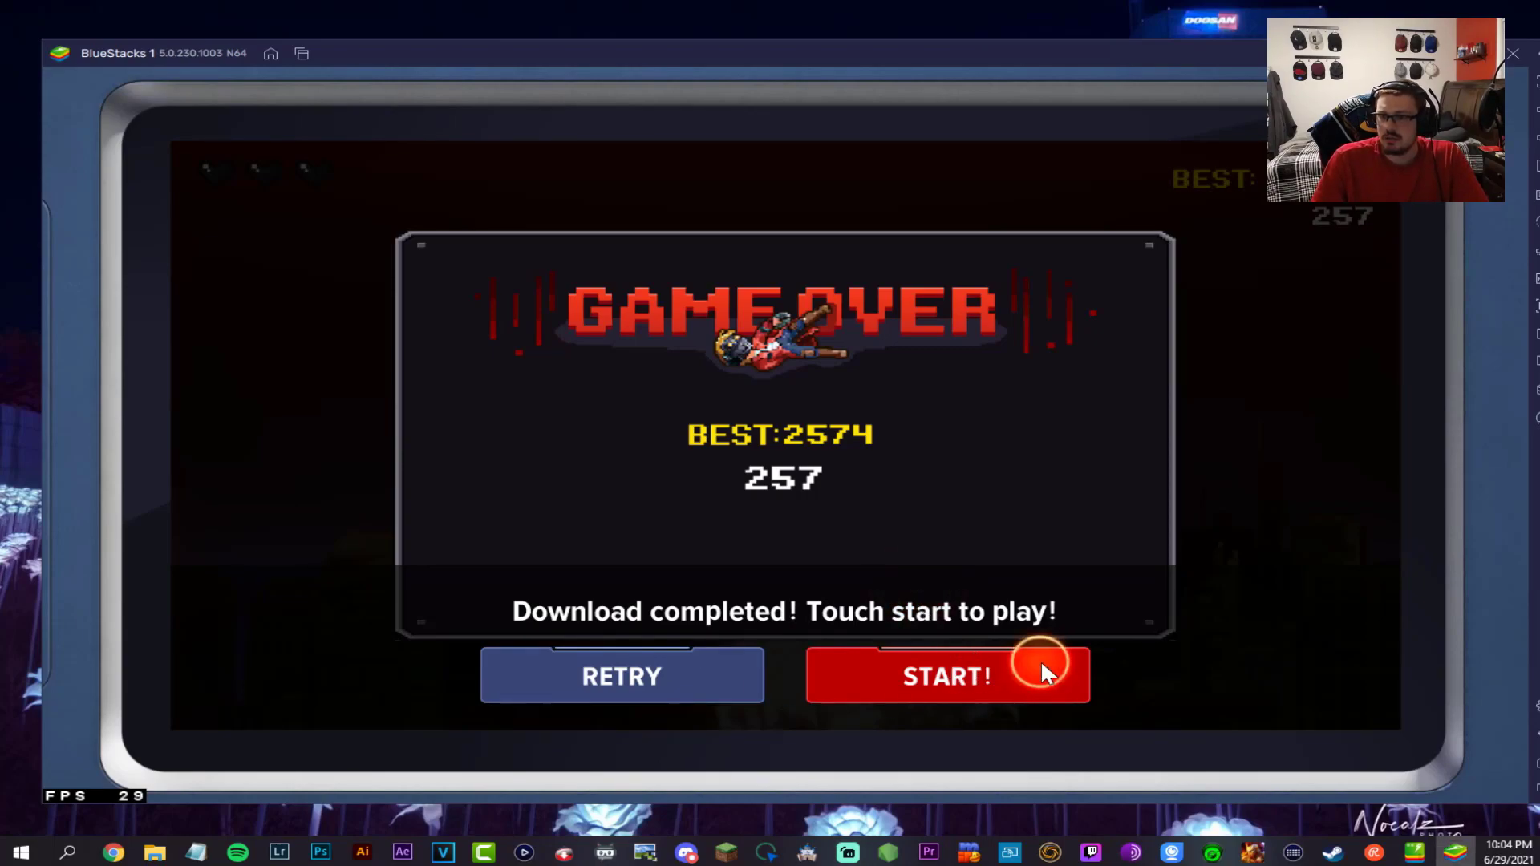
{"action": "left_click", "coordinate": [1034, 590]}
{"action": "left_click", "coordinate": [980, 645]}
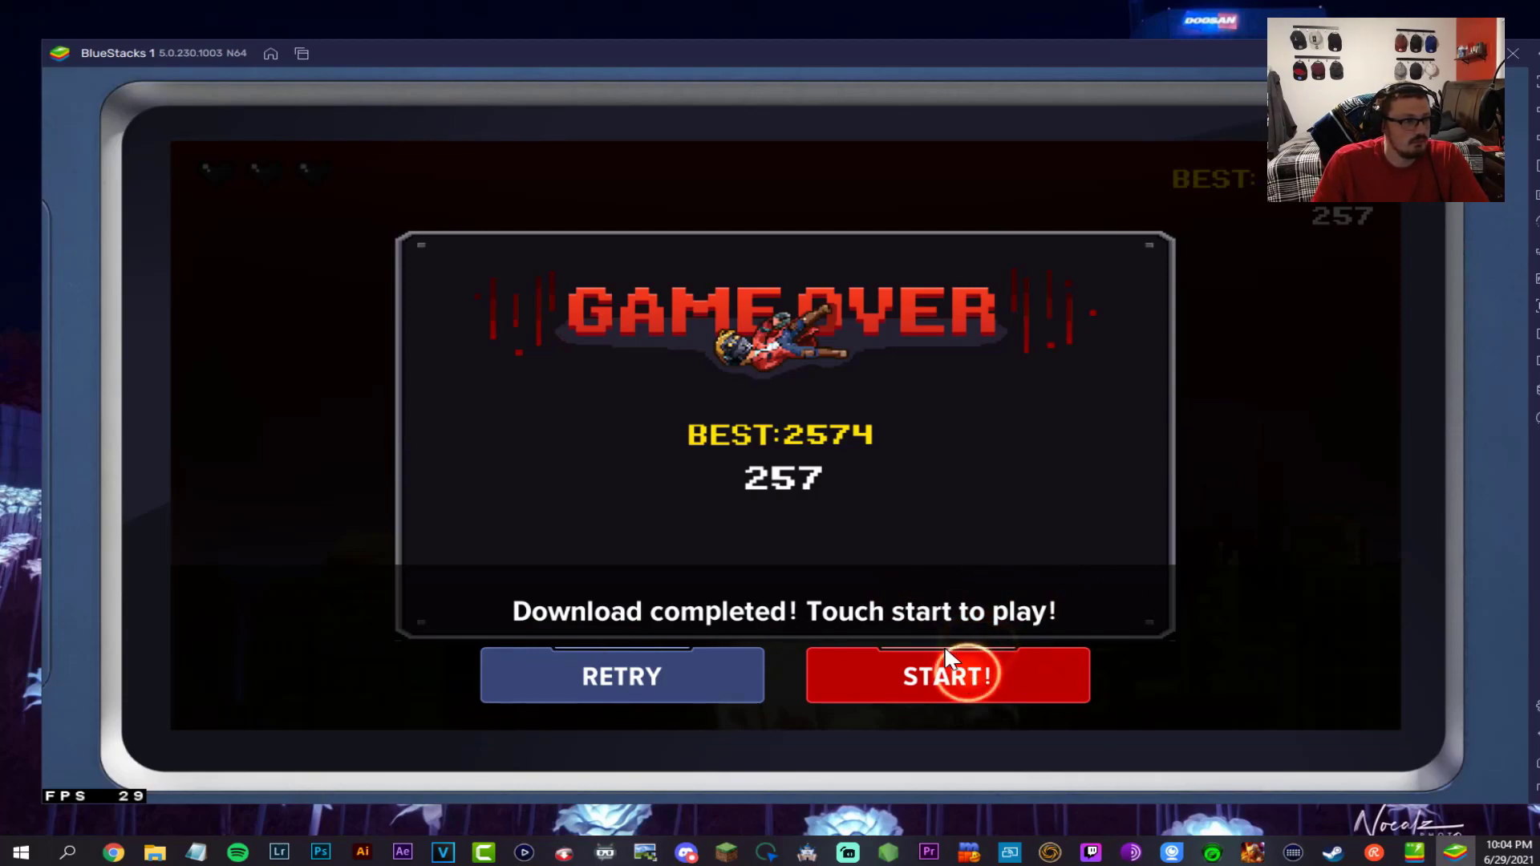
{"action": "left_click", "coordinate": [964, 672]}
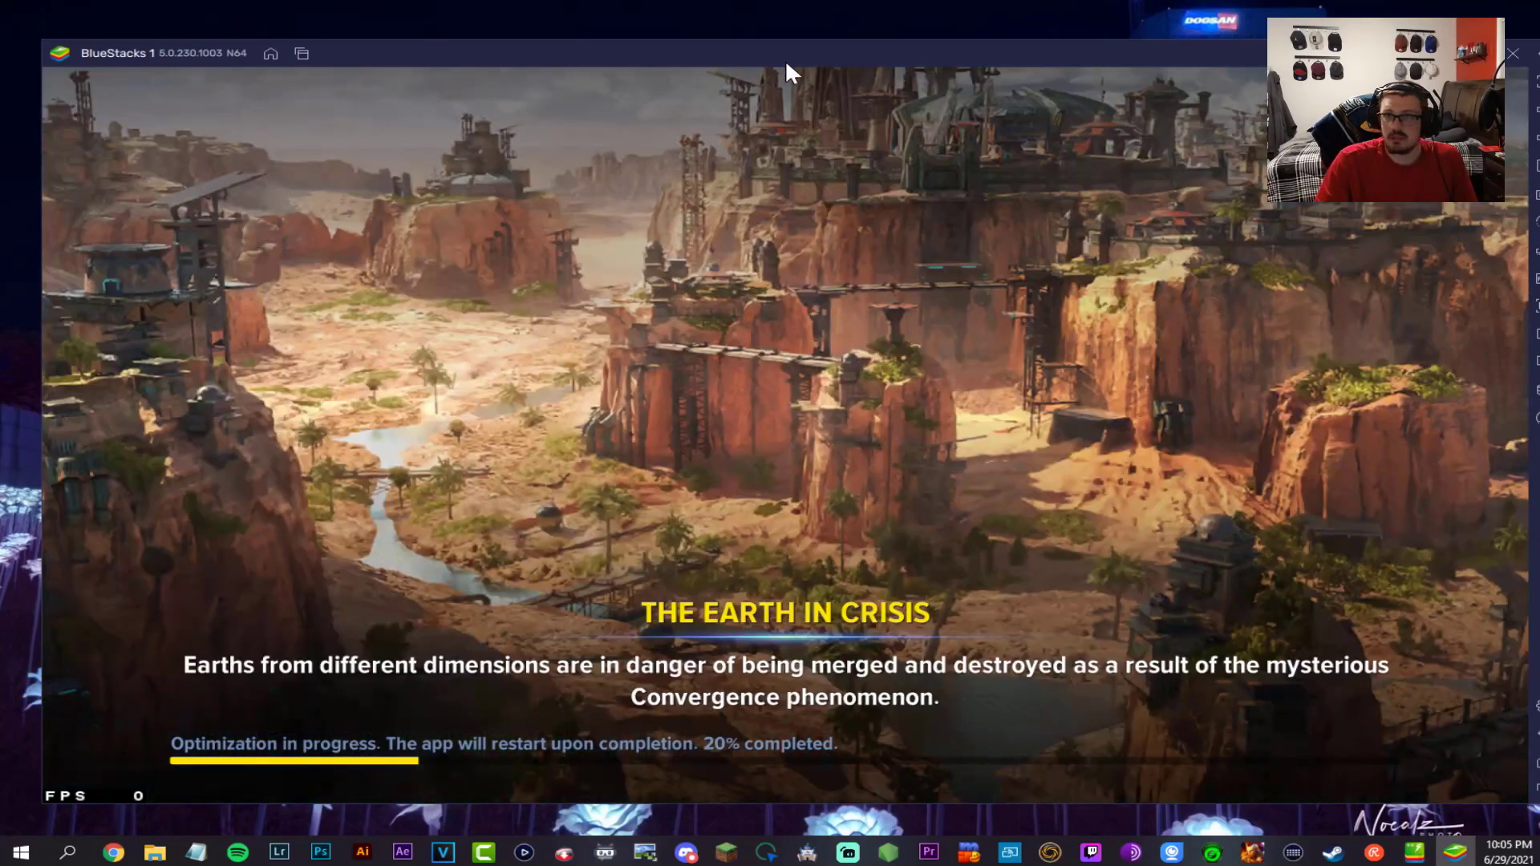
- Shift the emulator window slightly, and dismiss the game's pre-download notice and soft launch announcement
{"action": "left_click_drag", "start_coordinate": [786, 64], "coordinate": [738, 54]}
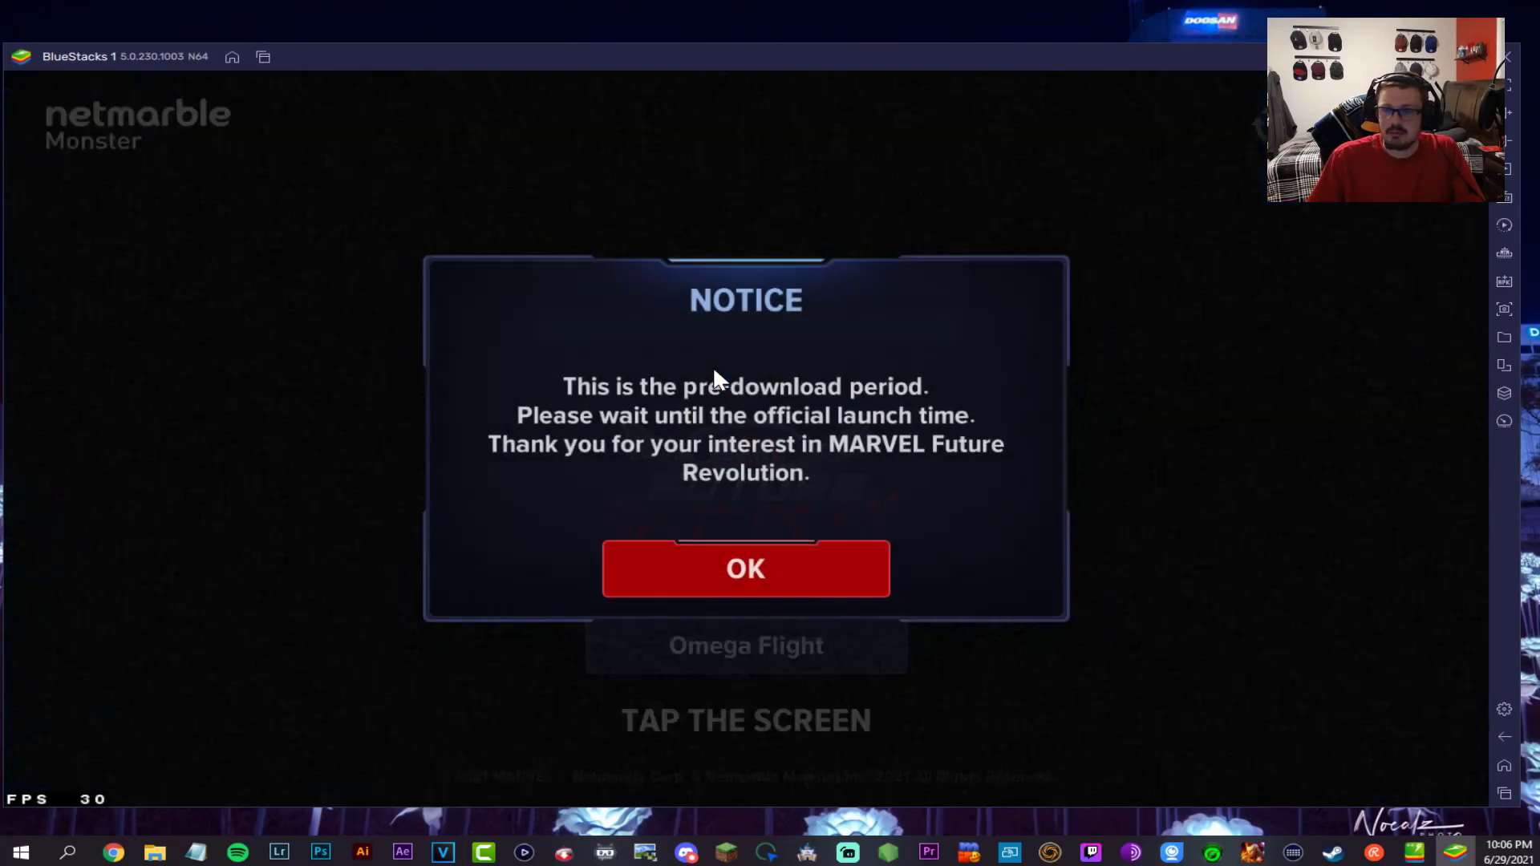
{"action": "left_click", "coordinate": [730, 553]}
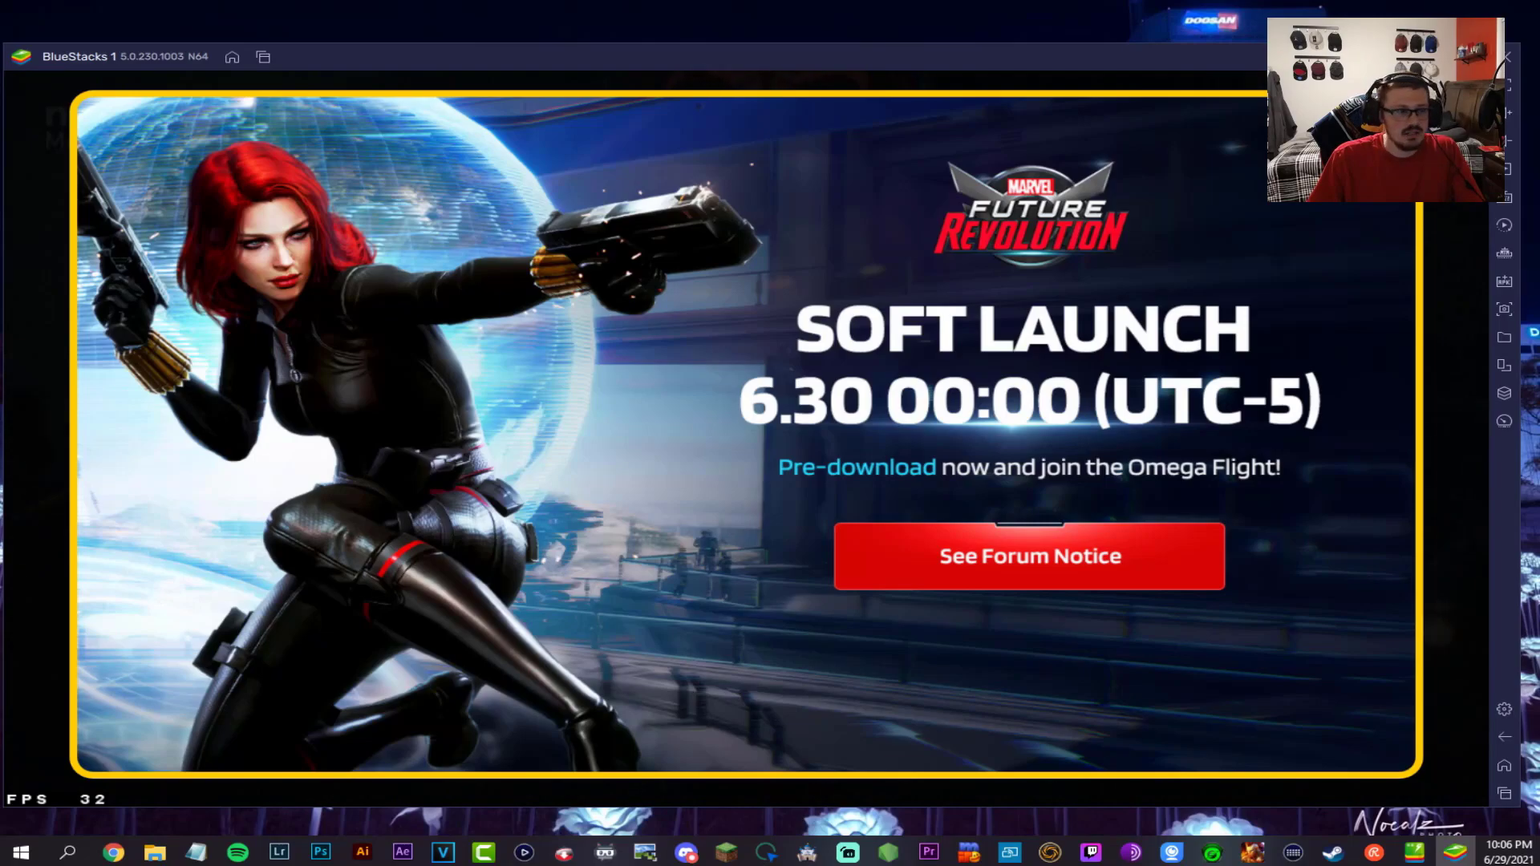
{"action": "left_click", "coordinate": [1148, 213]}
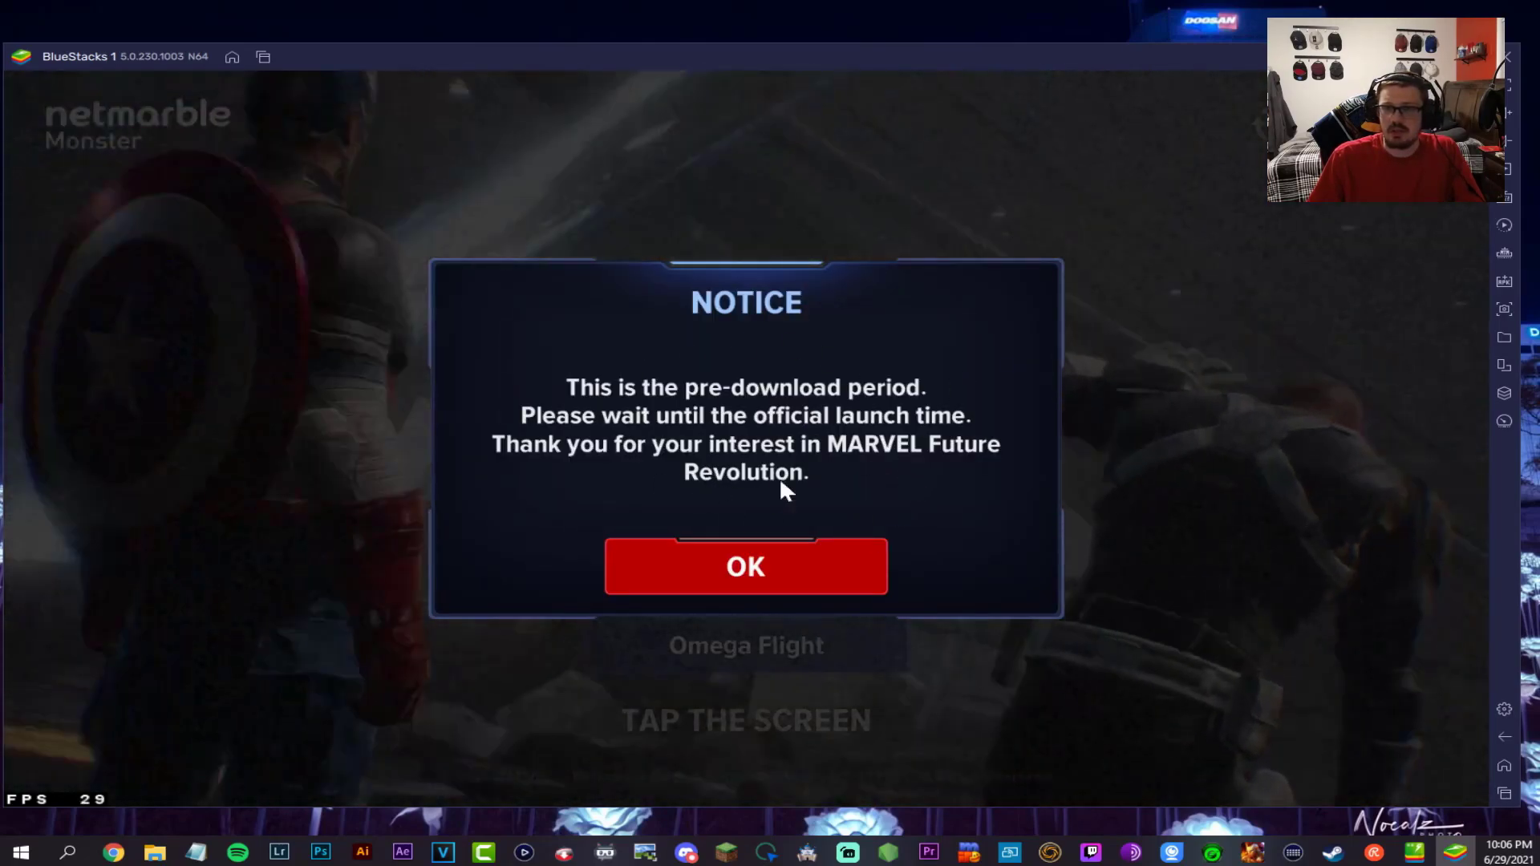